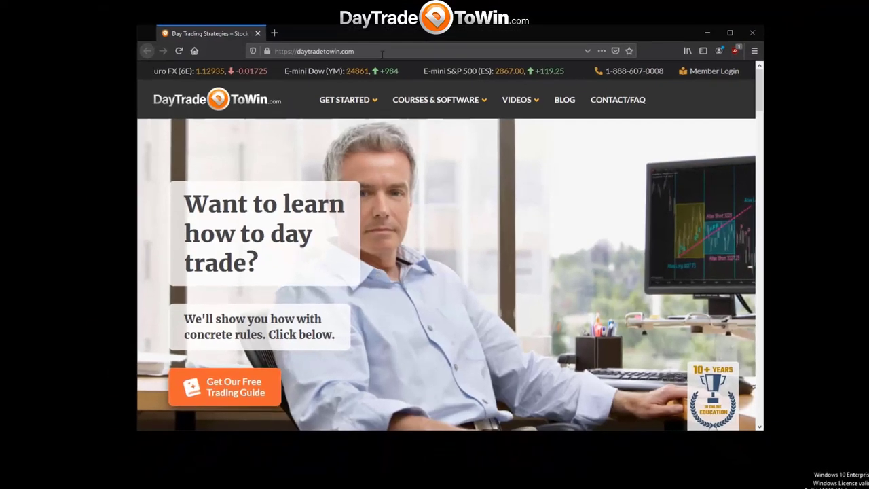
Load ninjatrader.com in Firefox.
click(376, 45)
click(385, 61)
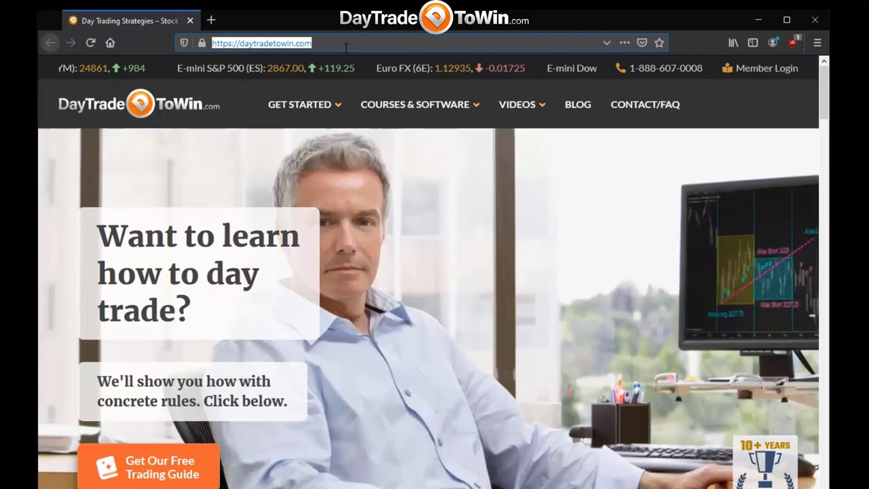
text(ninjatrader.)
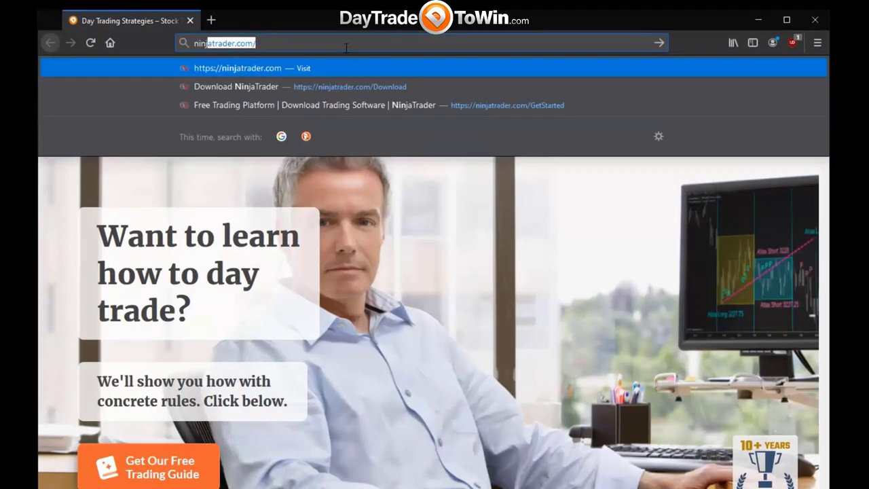
text(com)
key(Return)
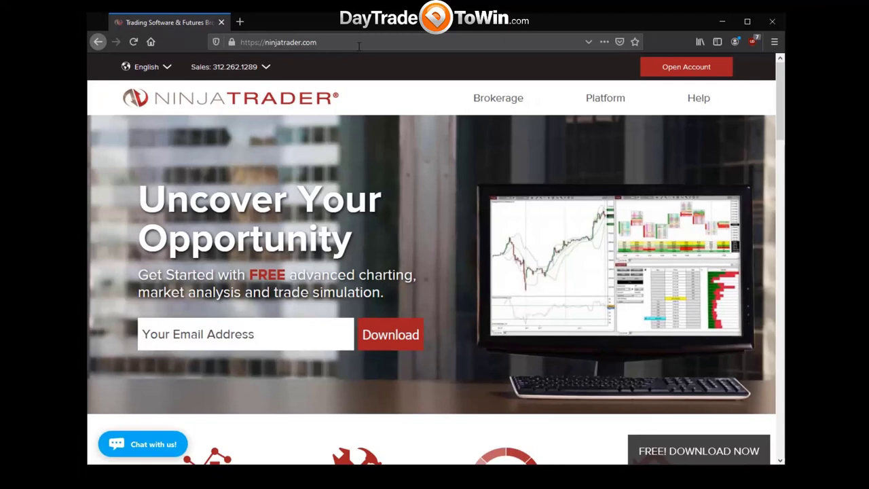
Enter the e-mail address for the download and submit it.
click(249, 339)
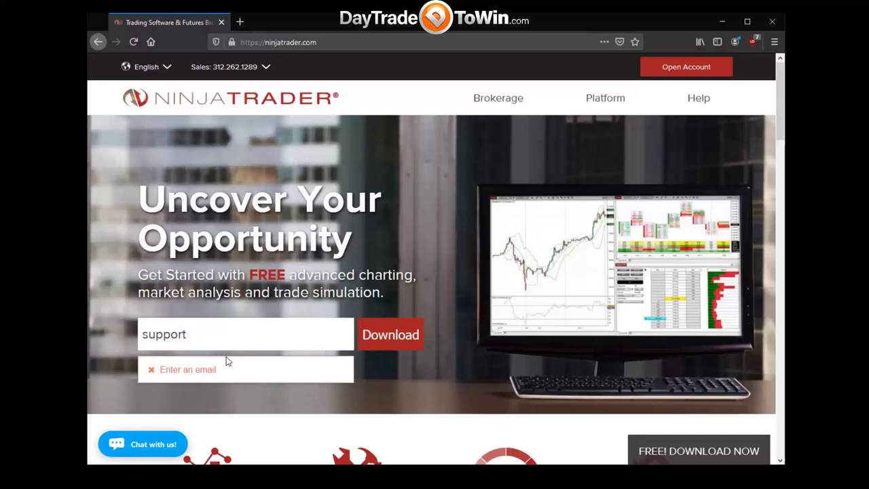
click(227, 340)
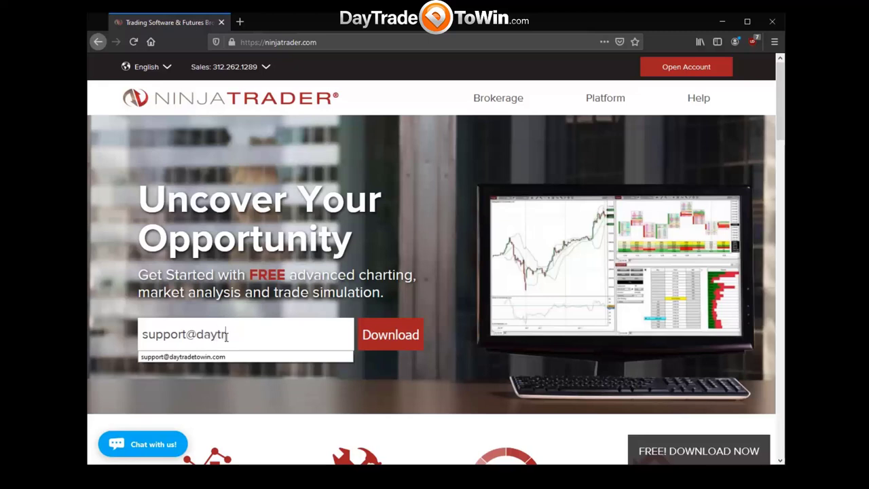
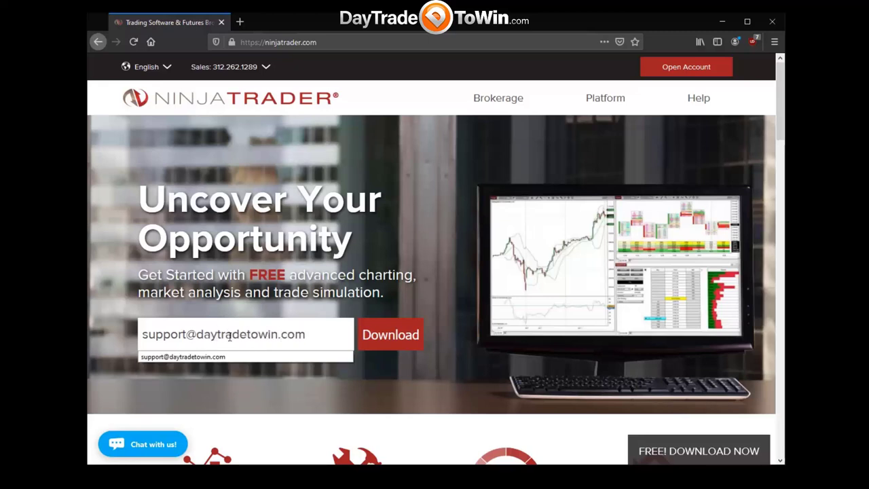
click(387, 337)
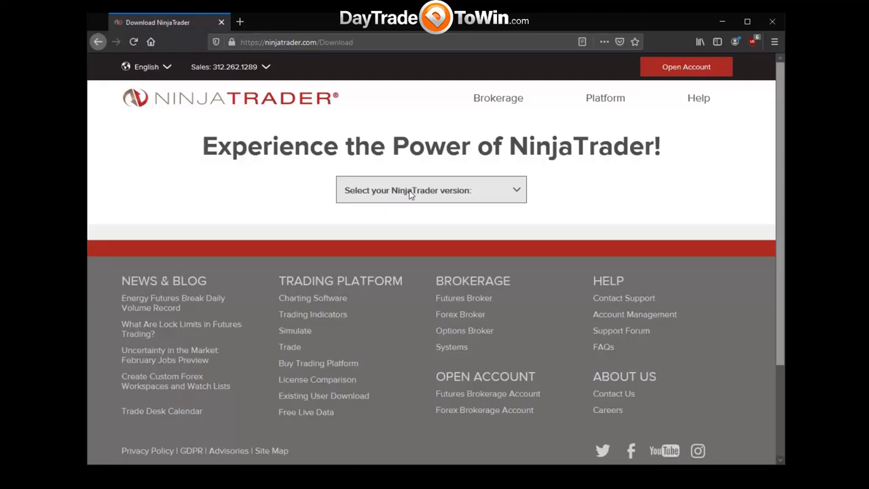
Choose NinjaTrader 8 from the version list and start the download.
click(410, 193)
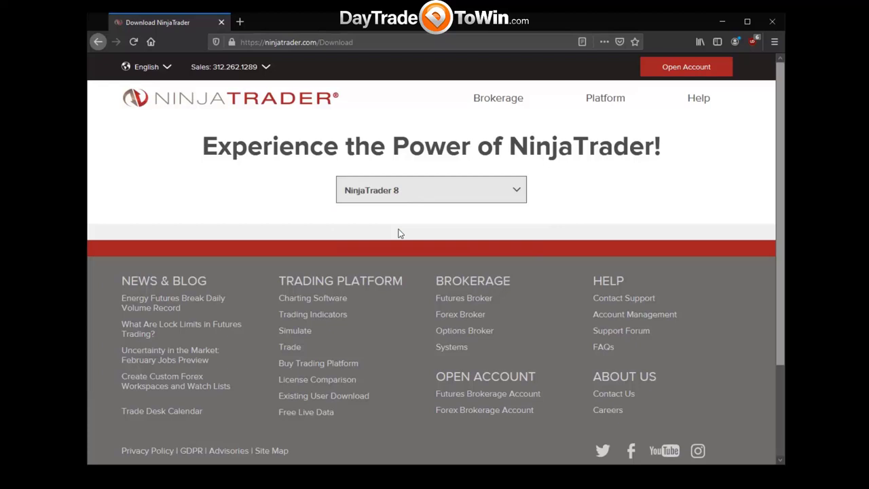
click(400, 230)
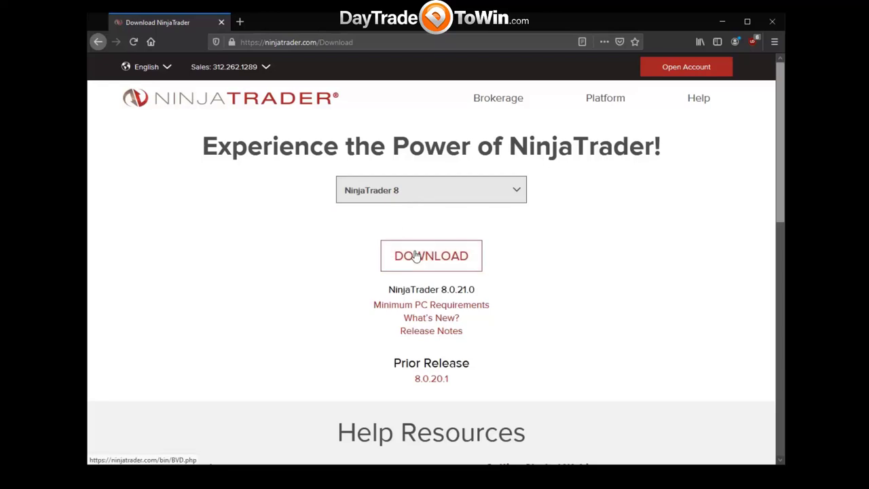
click(416, 256)
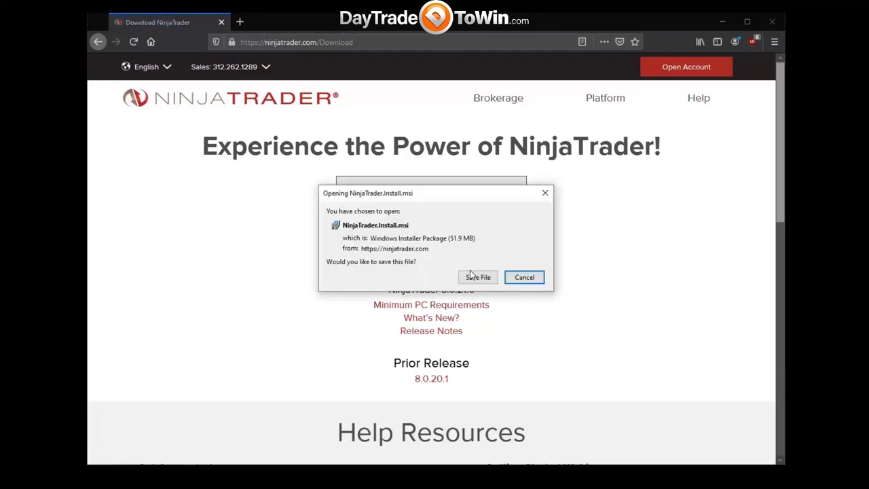
Save NinjaTrader.Install.msi, then run it from Downloads and confirm the warning.
click(478, 277)
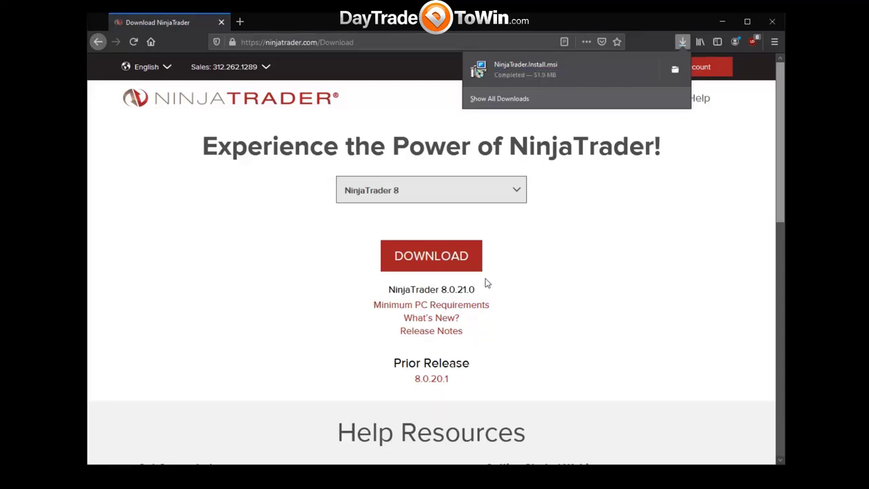
click(540, 66)
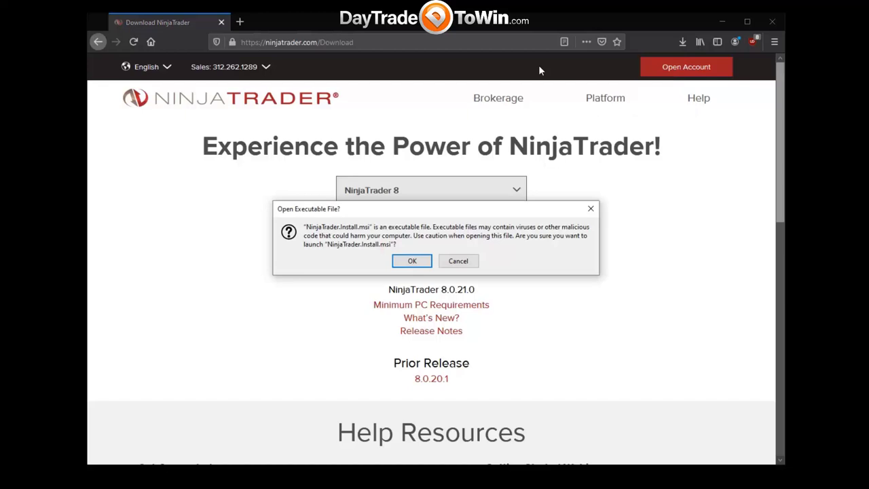
click(414, 262)
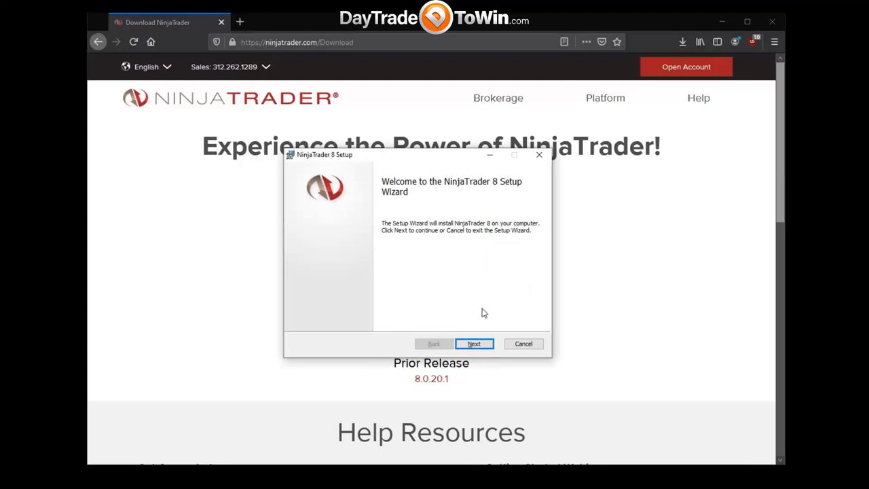
Accept the Terms of Service and keep the Slate Gray (Default) skin.
click(475, 344)
click(358, 320)
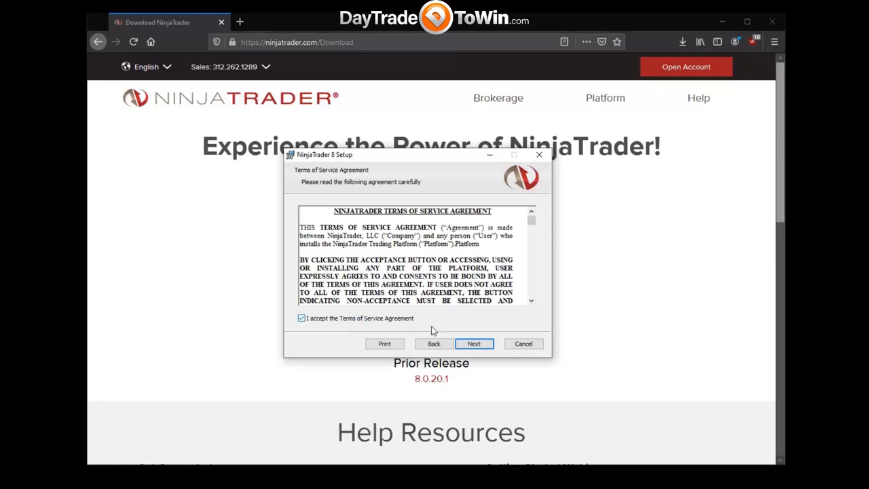
click(480, 345)
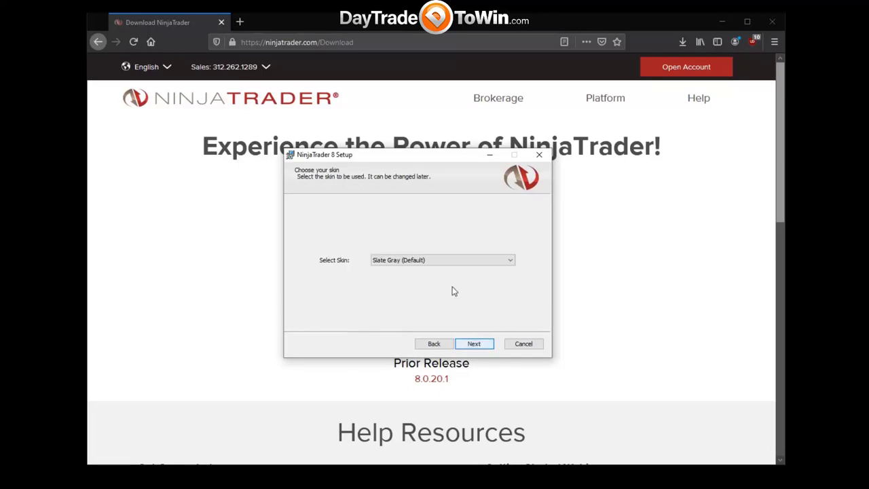
click(442, 264)
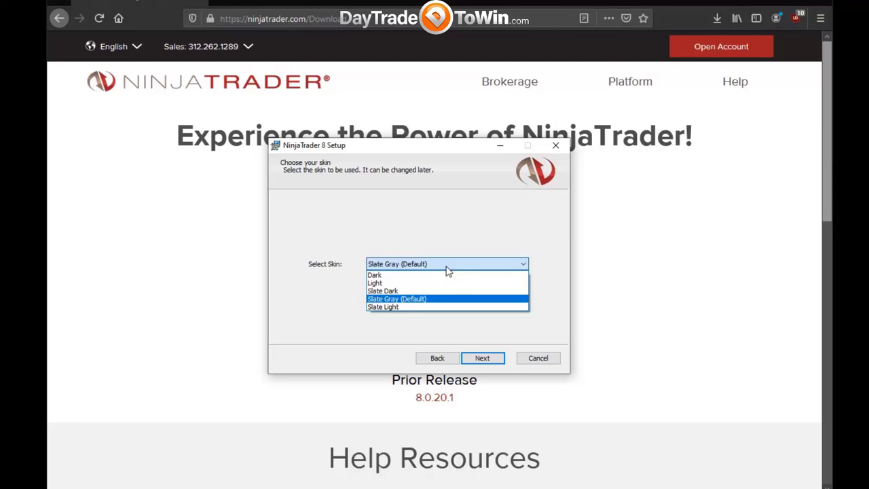
click(404, 301)
Install to the default C:\Program Files (x86)\NinjaTrader 8\ folder, approving the UAC prompt.
click(483, 359)
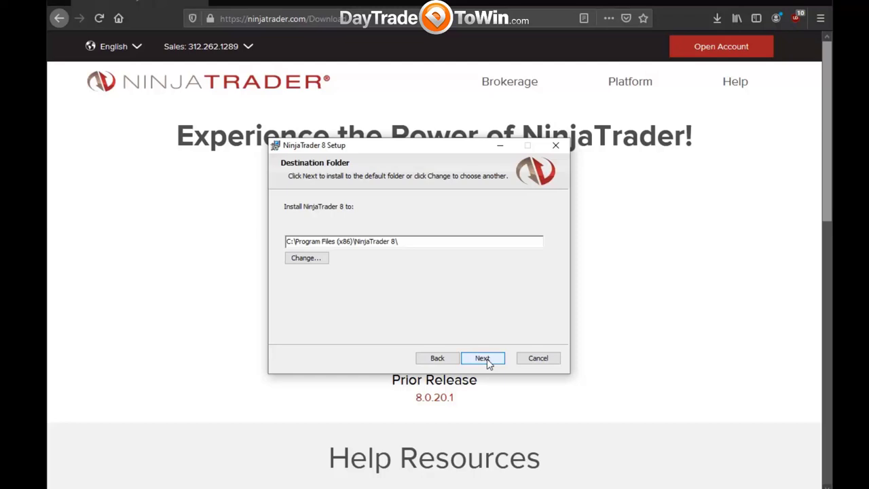
click(487, 361)
click(487, 361)
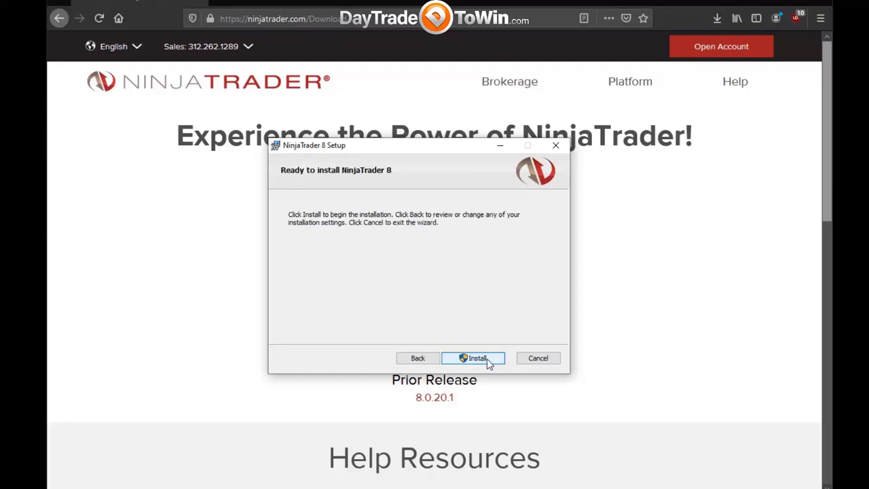
click(488, 362)
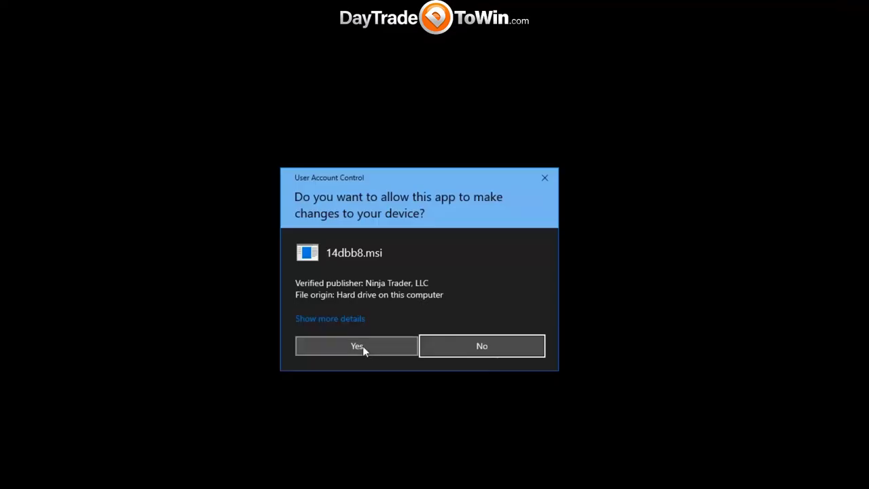
click(363, 349)
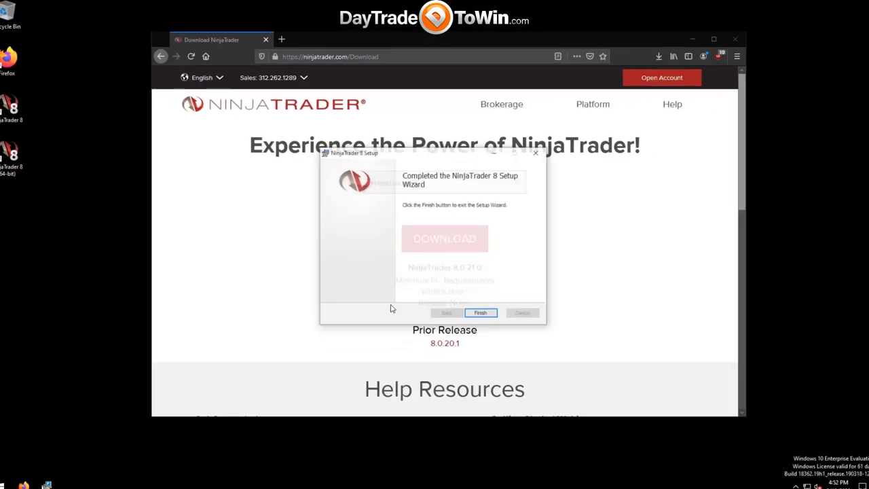
Close the setup wizard and delete the plain NinjaTrader 8 desktop shortcut.
click(479, 317)
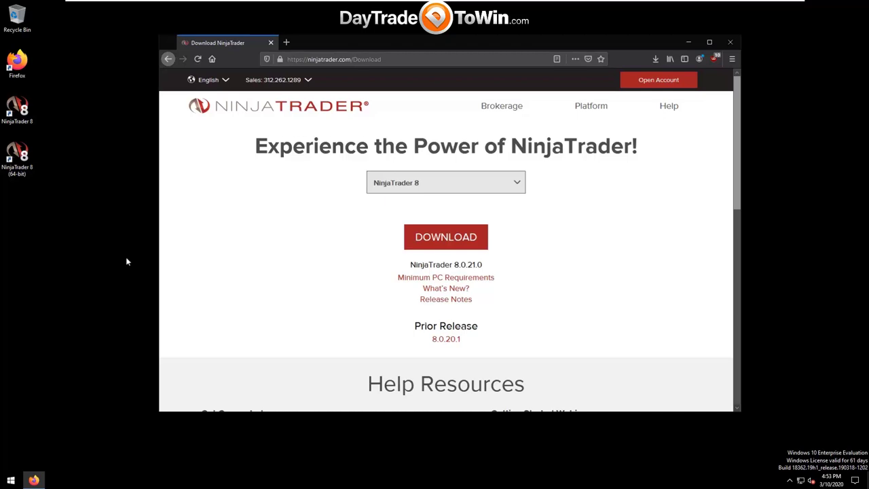
drag(114, 230, 56, 146)
click(151, 204)
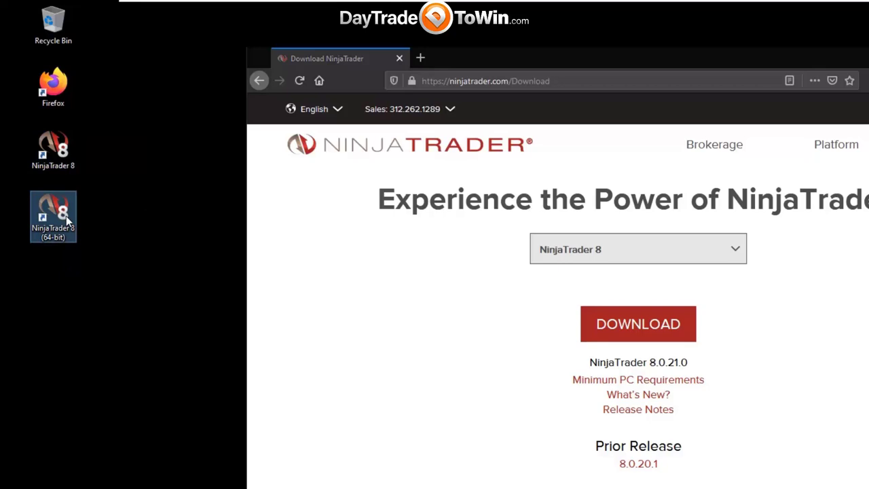
drag(151, 307, 33, 182)
click(47, 153)
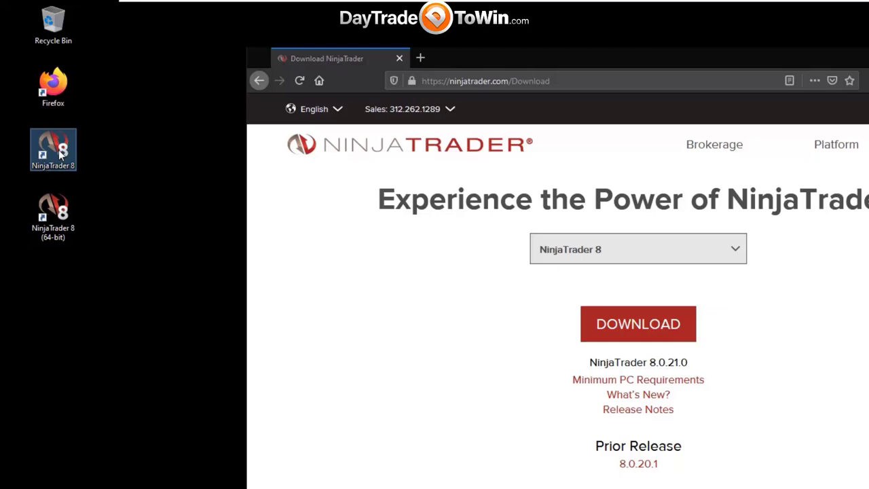
click(126, 256)
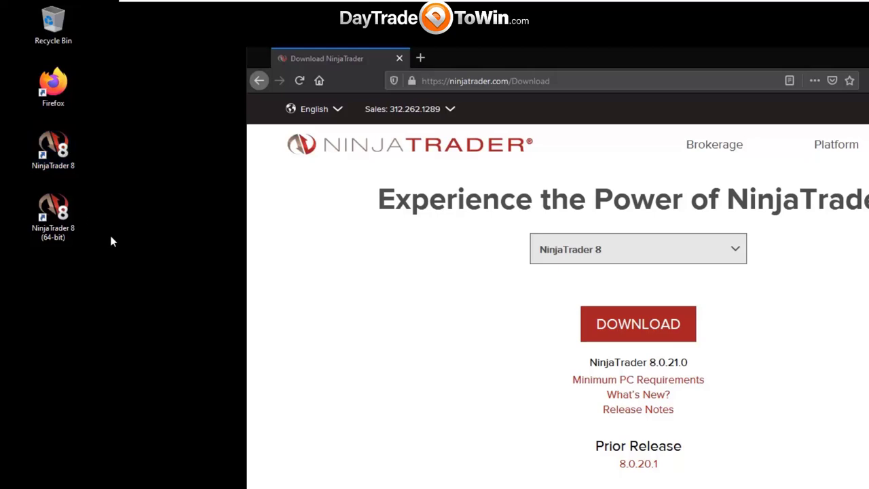
drag(93, 233, 41, 129)
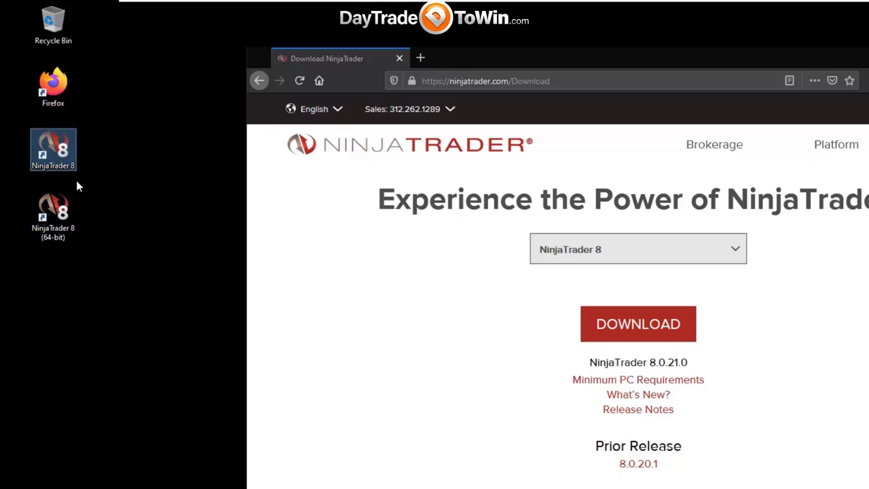
drag(129, 283, 41, 129)
click(86, 209)
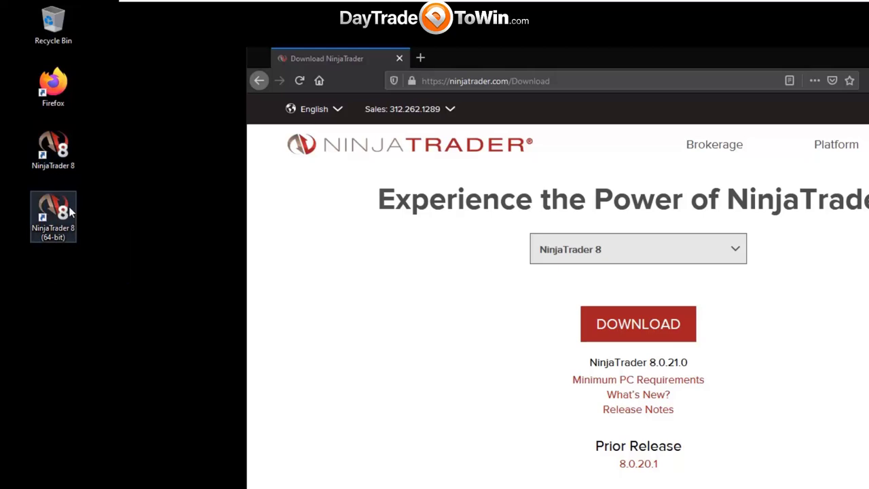
click(68, 212)
click(56, 150)
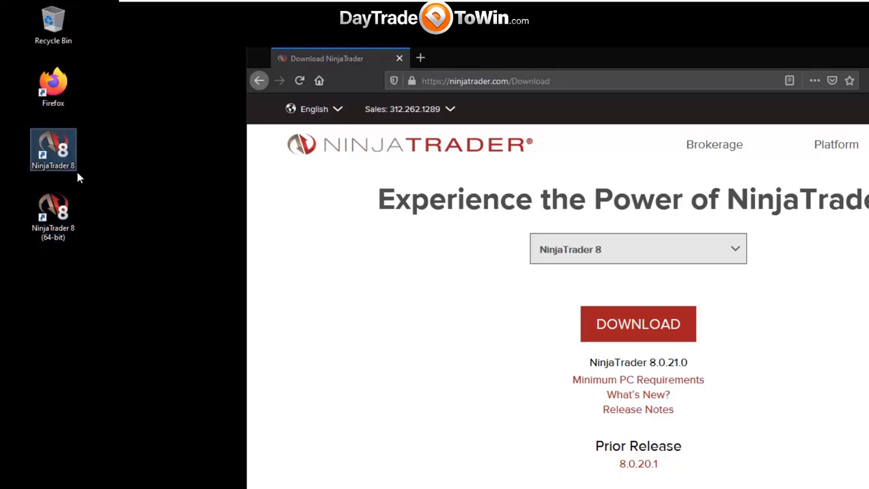
drag(129, 176, 43, 146)
key(Delete)
Empty the Recycle Bin and launch NinjaTrader 8 (64-bit) from its shortcut.
drag(50, 188, 49, 135)
right_click(60, 30)
click(89, 53)
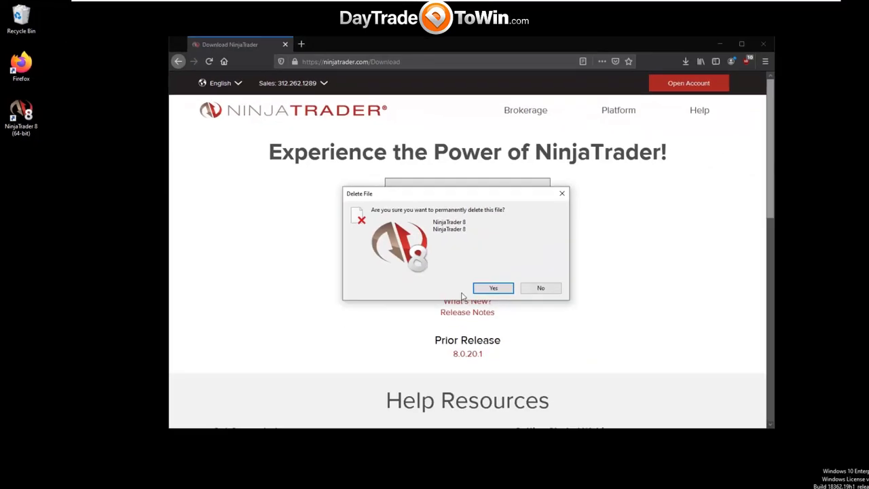
click(493, 288)
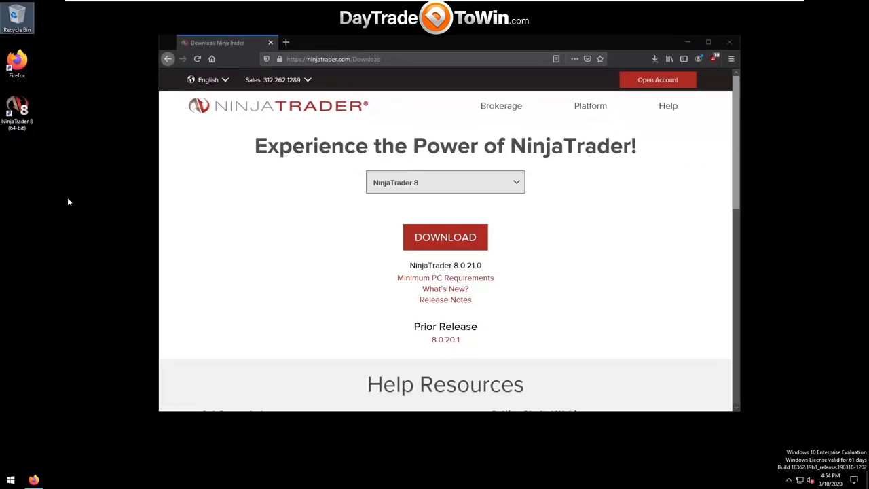
double_click(22, 111)
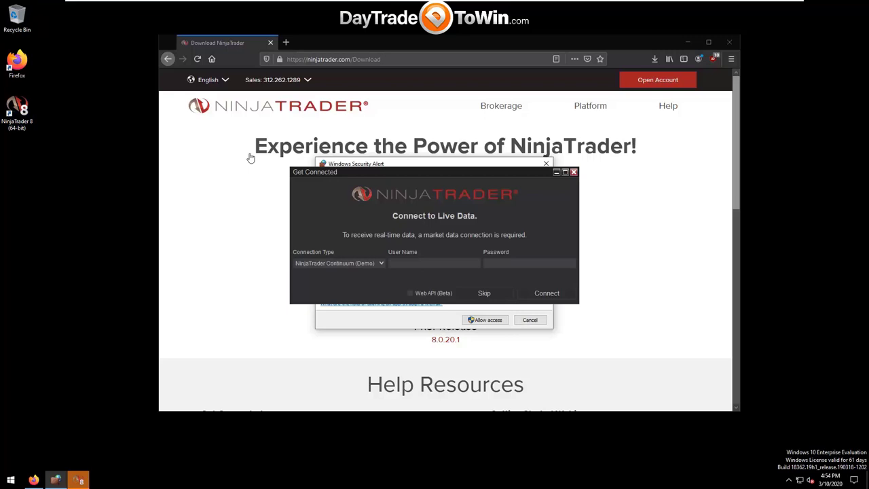
drag(367, 166, 76, 135)
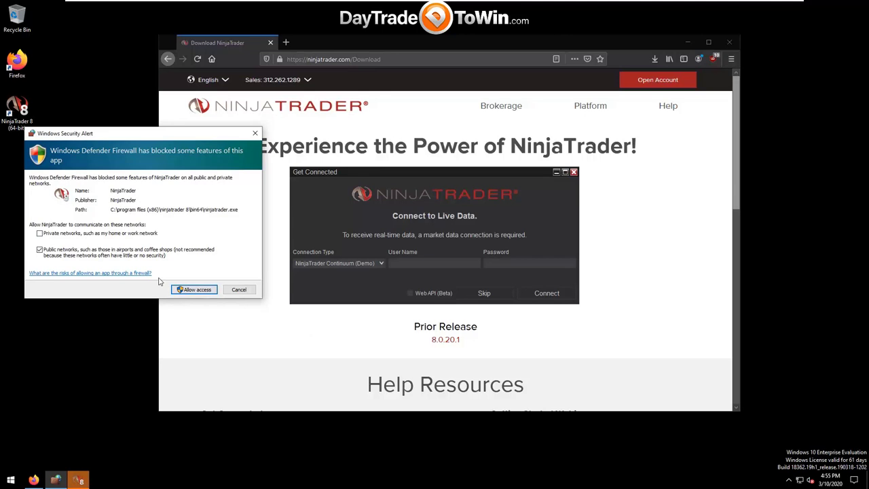
Allow NinjaTrader through the firewall and focus the Get Connected password field.
click(197, 290)
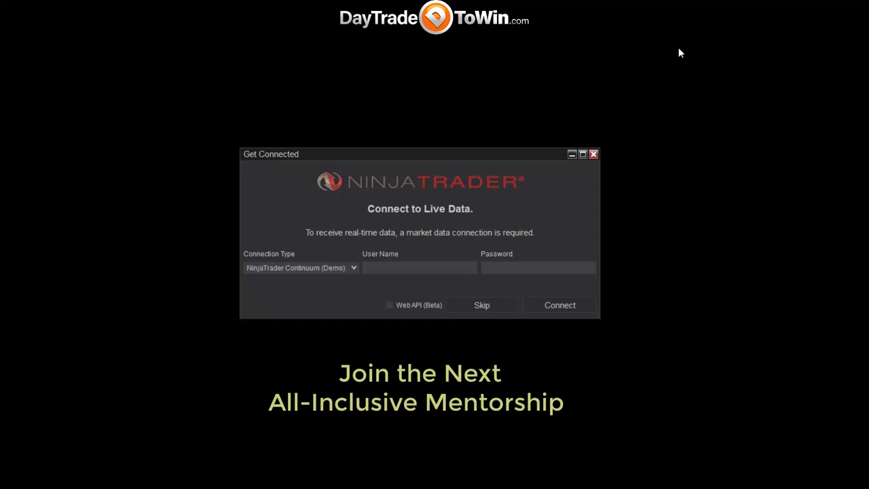
click(509, 266)
Skip the live-data login and close Getting Started with Do not show again ticked.
click(482, 305)
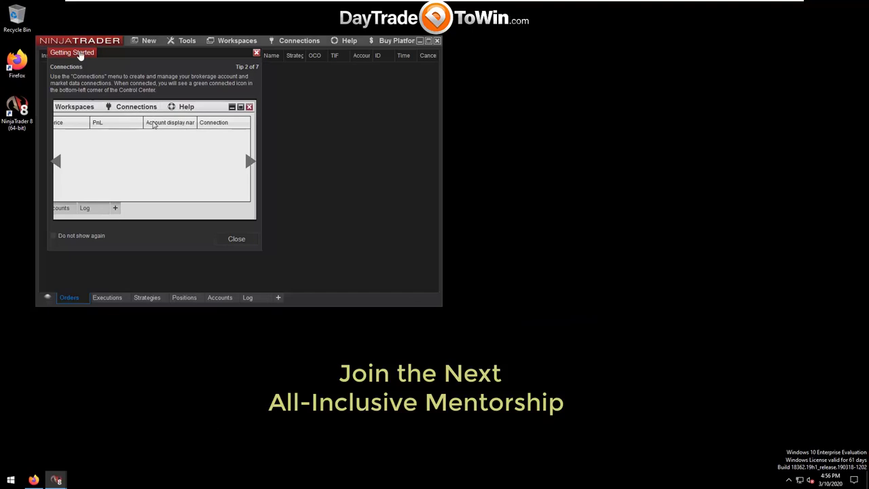
drag(79, 53, 261, 173)
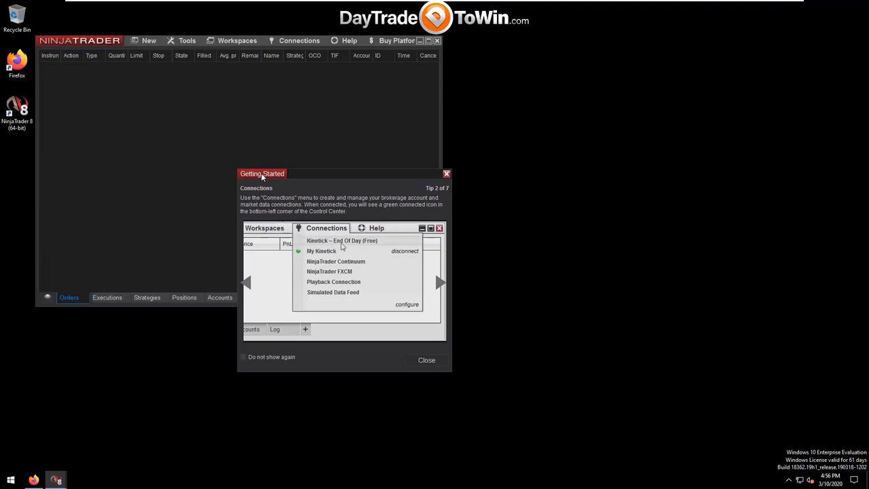
click(243, 356)
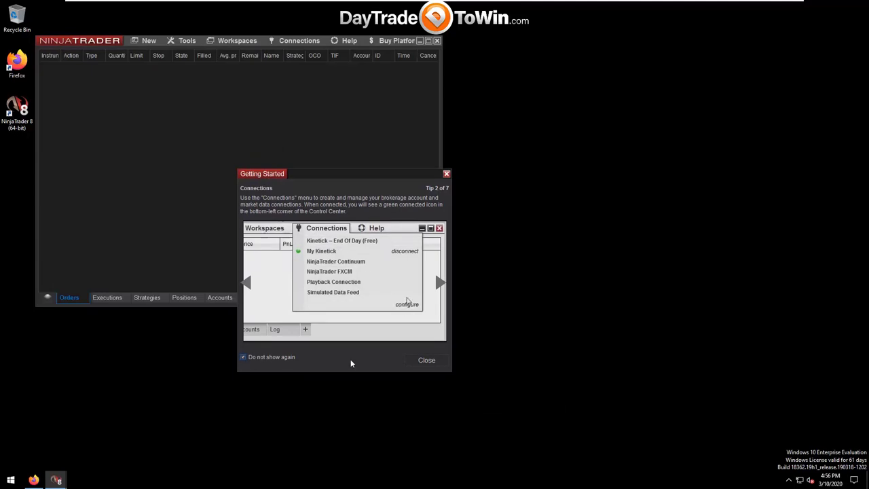
click(422, 360)
Centre and widen the Control Center, then open the Buy Platform page.
drag(82, 45, 269, 91)
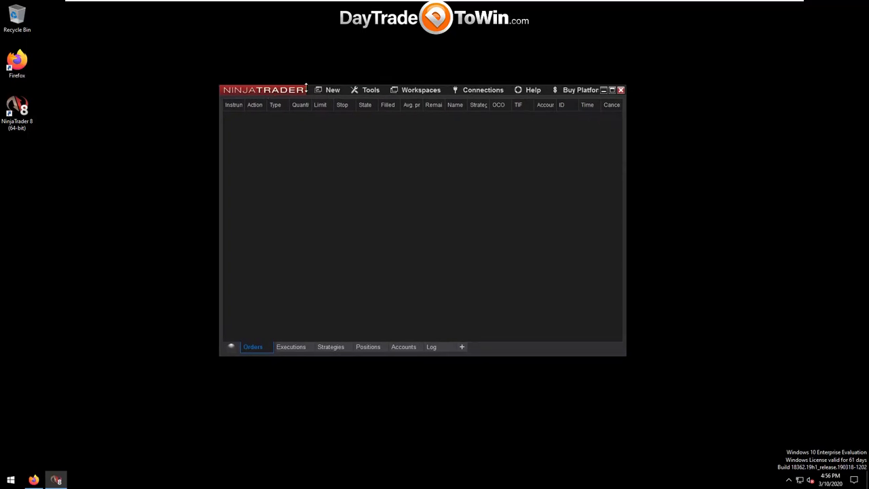
click(334, 89)
click(339, 50)
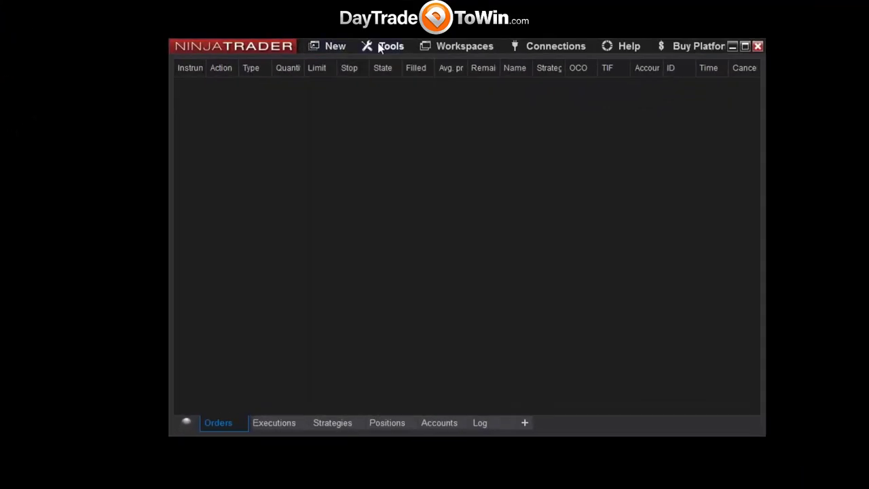
click(388, 51)
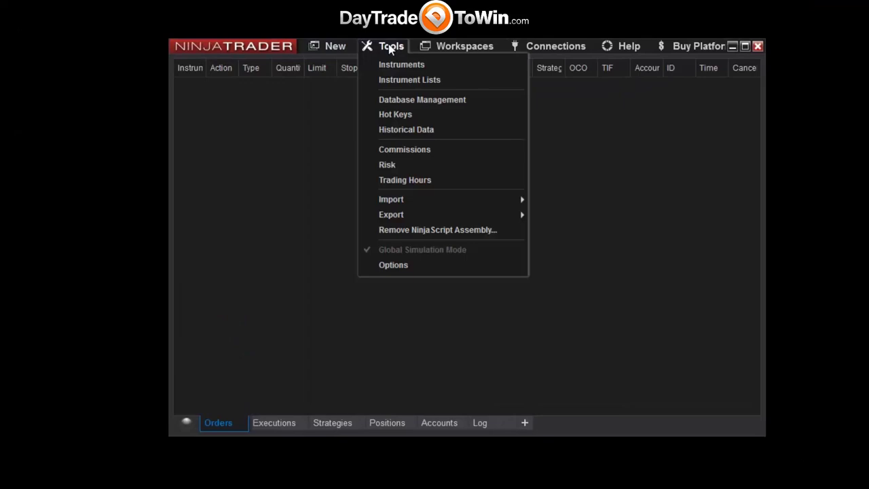
click(255, 134)
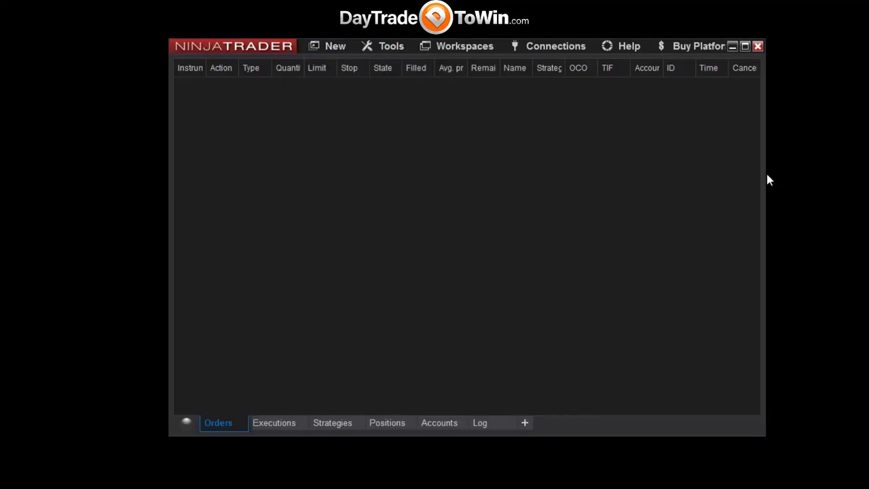
drag(764, 172, 822, 170)
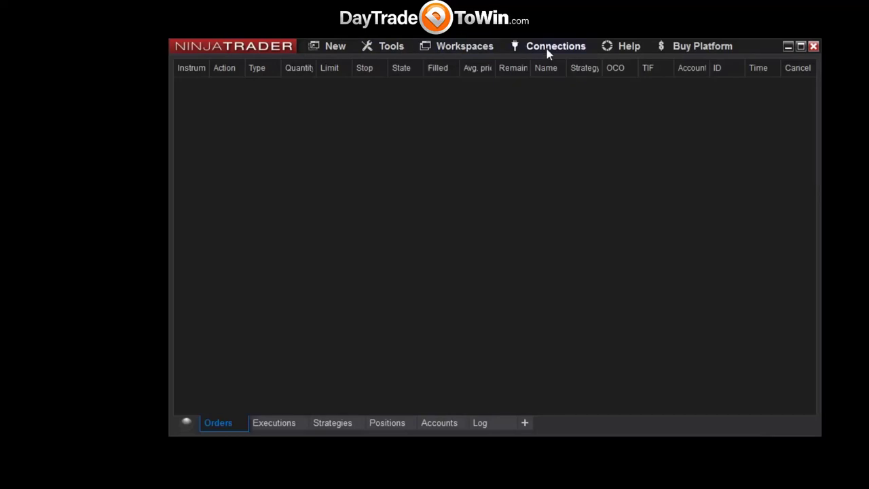
click(677, 54)
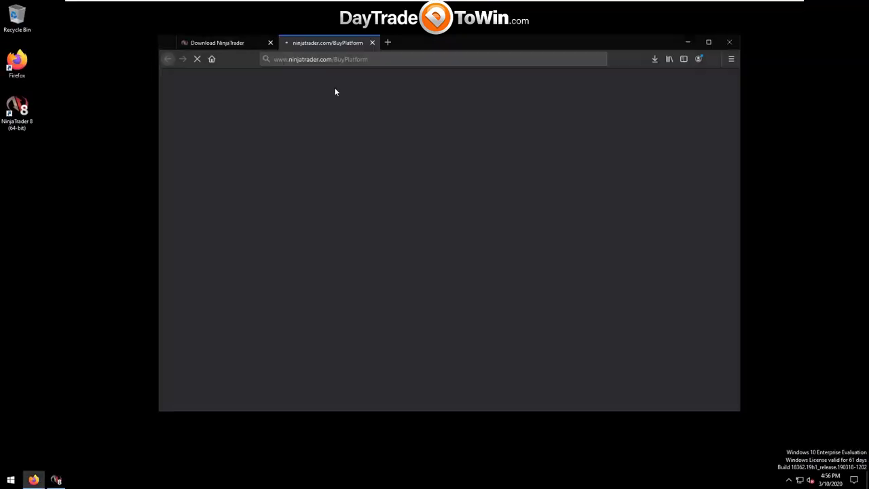
Minimize and restore Firefox, then load daytradetowin.com from the address bar.
click(689, 42)
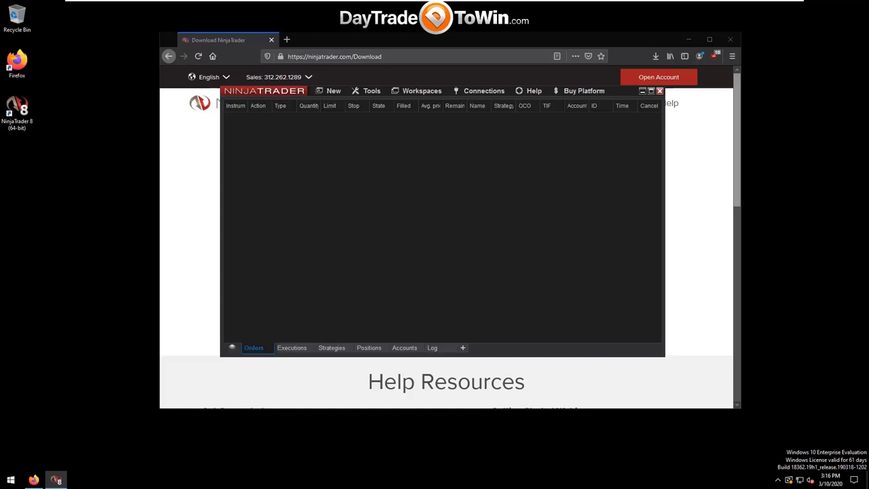
click(333, 57)
click(333, 57)
text(daytradetowin.com/)
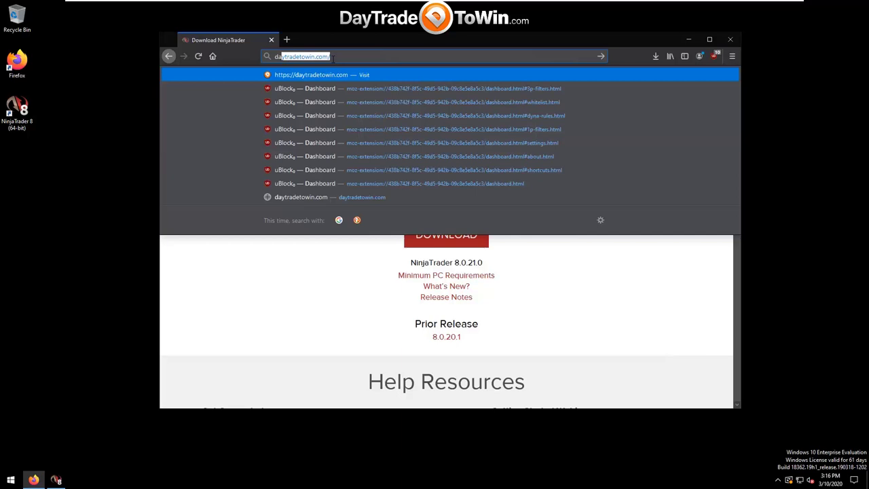
key(Return)
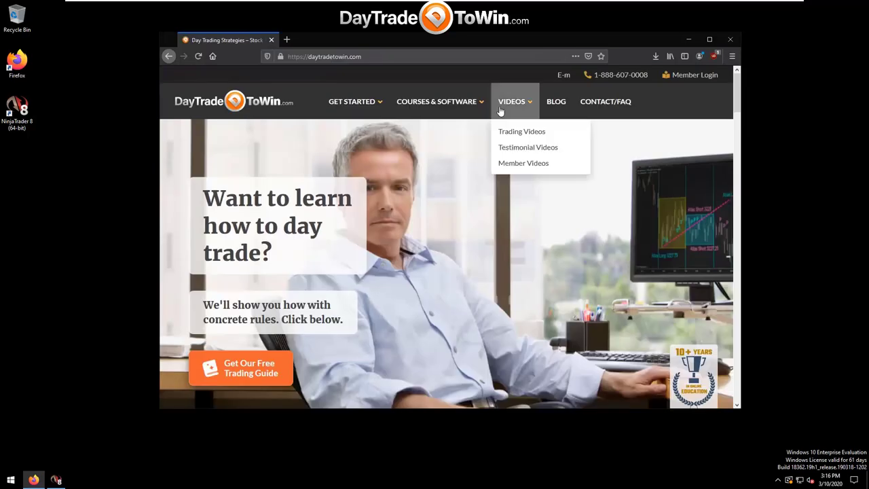
mouse_move(461, 108)
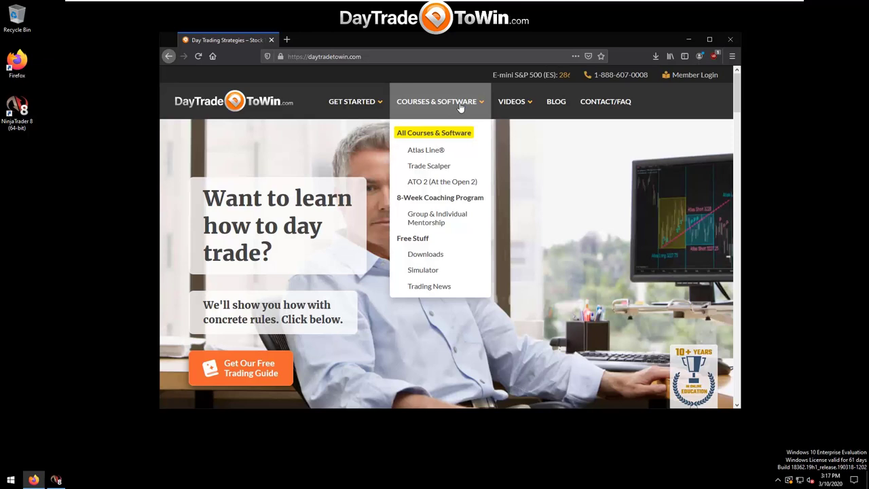
Open DayTradeToWin's free simulator page and scroll through its sign-up form.
click(422, 270)
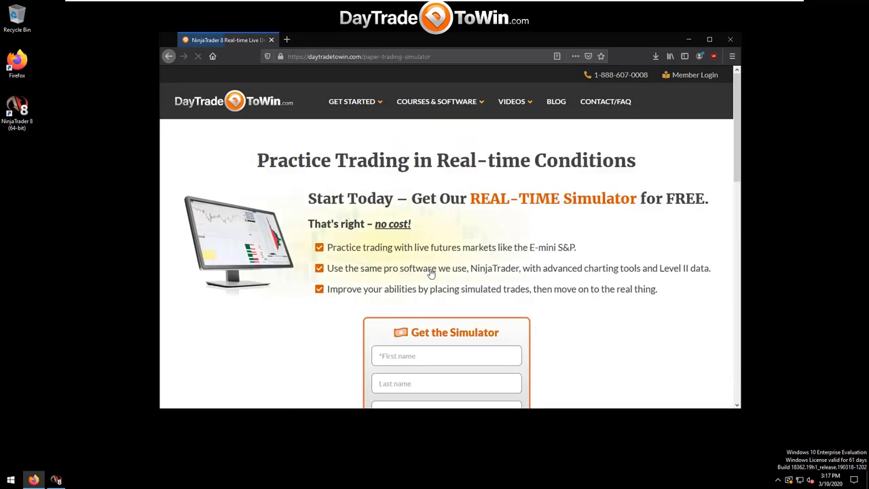
scroll(431, 306, down, 3)
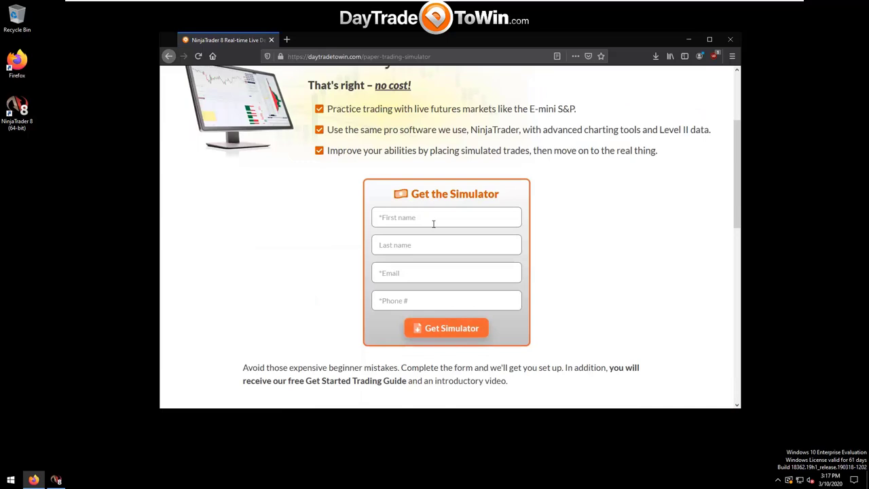
scroll(482, 151, up, 3)
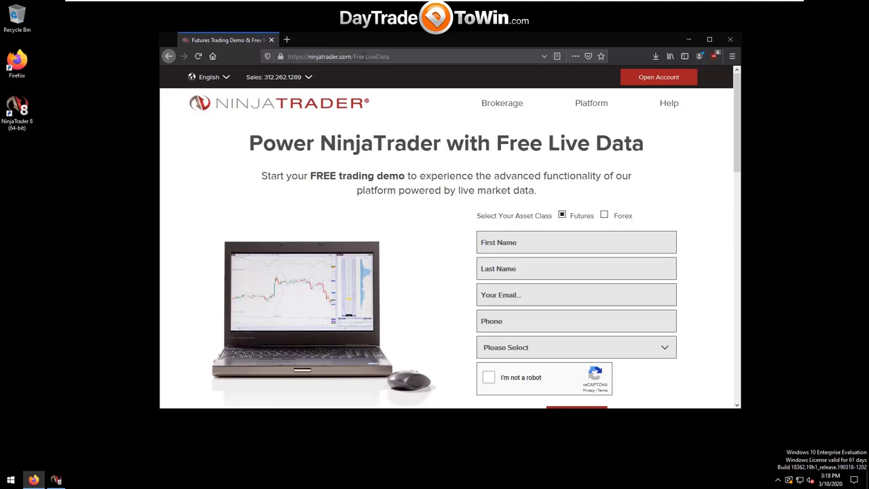
click(364, 57)
click(366, 56)
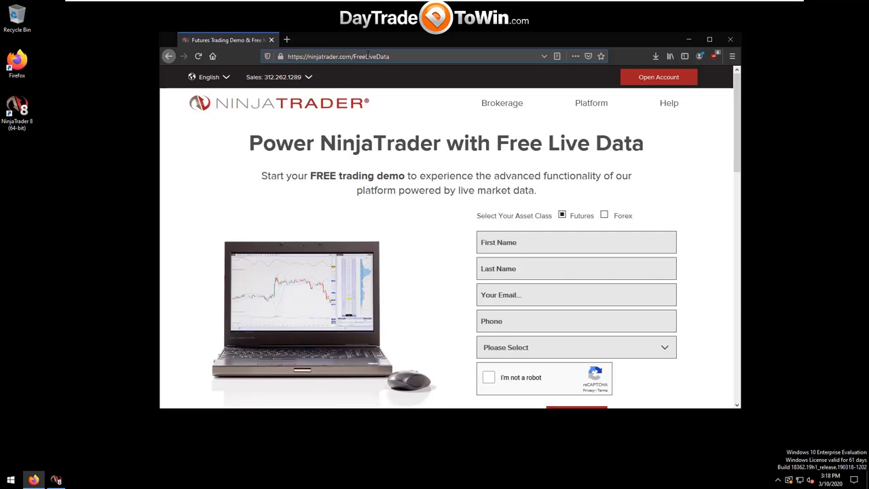
key(ctrl+shift+Left)
drag(737, 174, 739, 173)
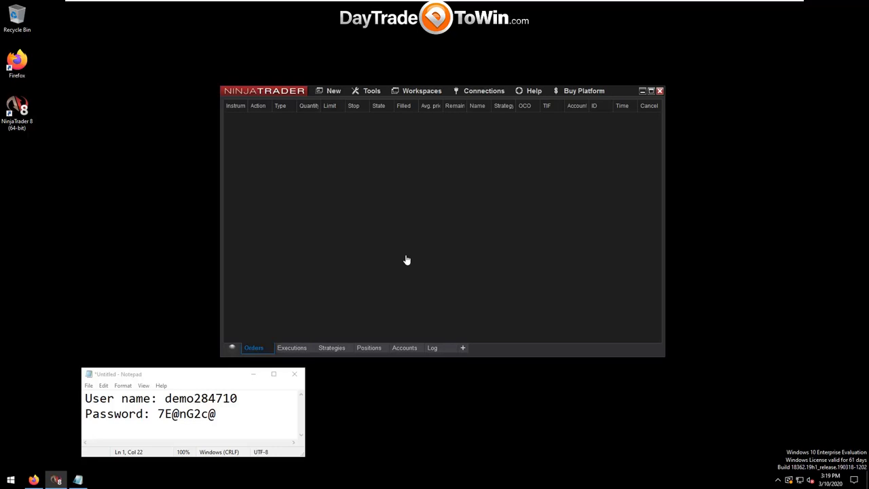
Add a NinjaTrader Continuum connection from the Available list in the Connections window.
click(476, 92)
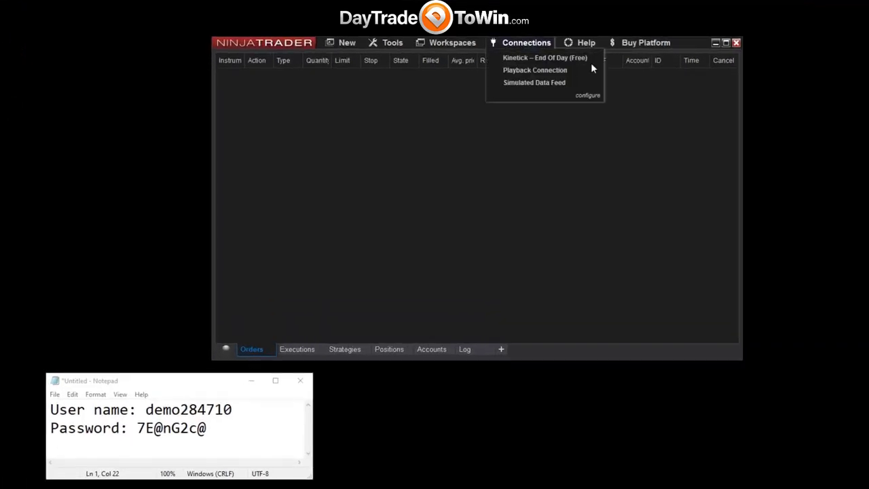
click(590, 96)
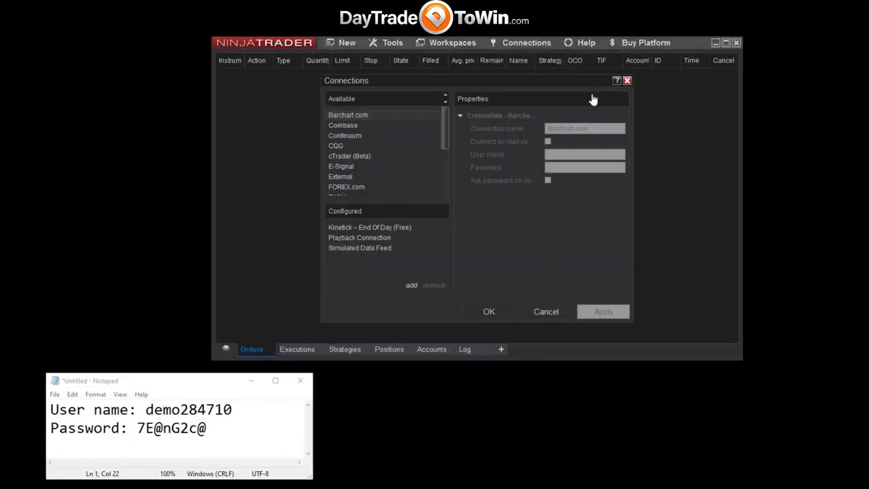
drag(446, 120, 446, 176)
double_click(397, 151)
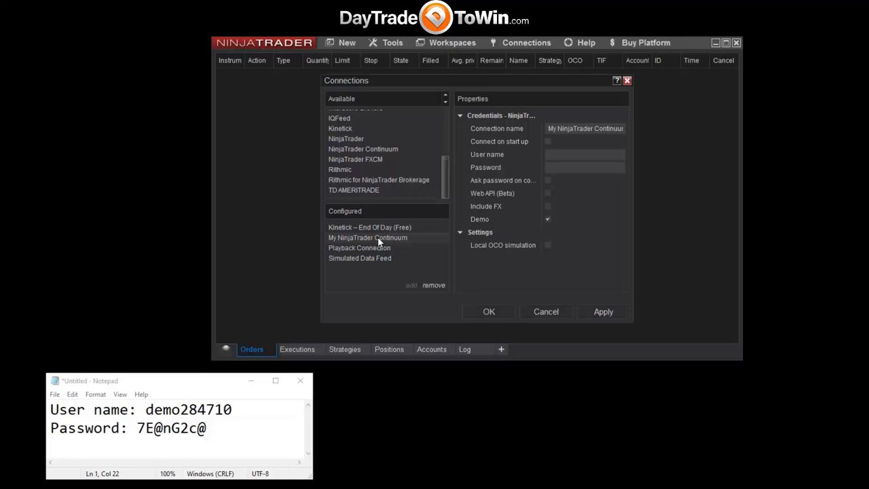
Select the full demo user name in the Notepad notes.
click(559, 154)
click(561, 169)
drag(146, 410, 237, 409)
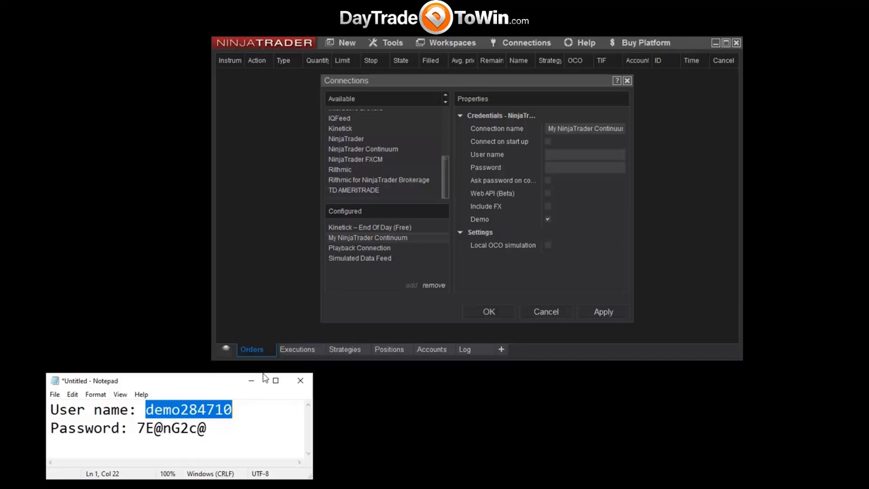
drag(445, 164, 409, 164)
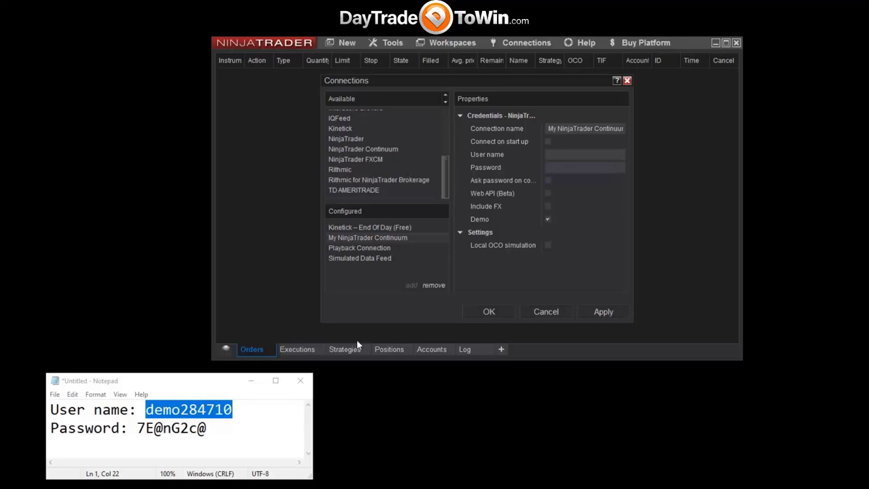
click(242, 423)
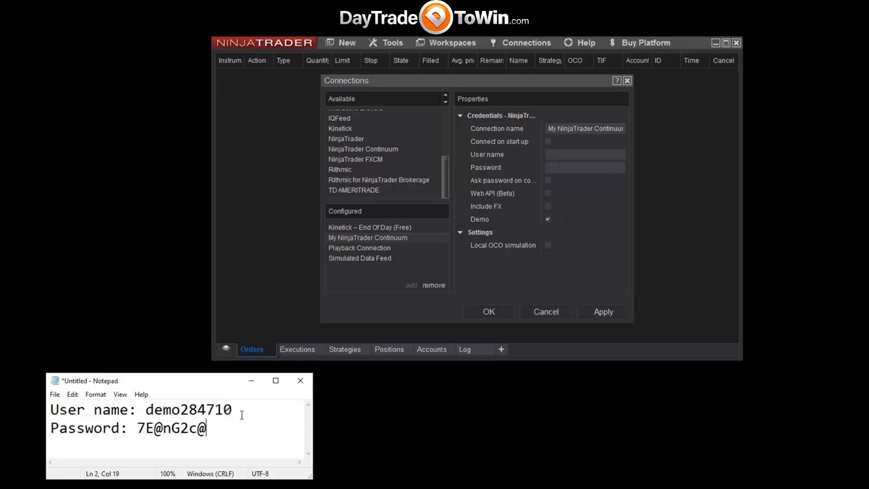
drag(233, 409, 148, 398)
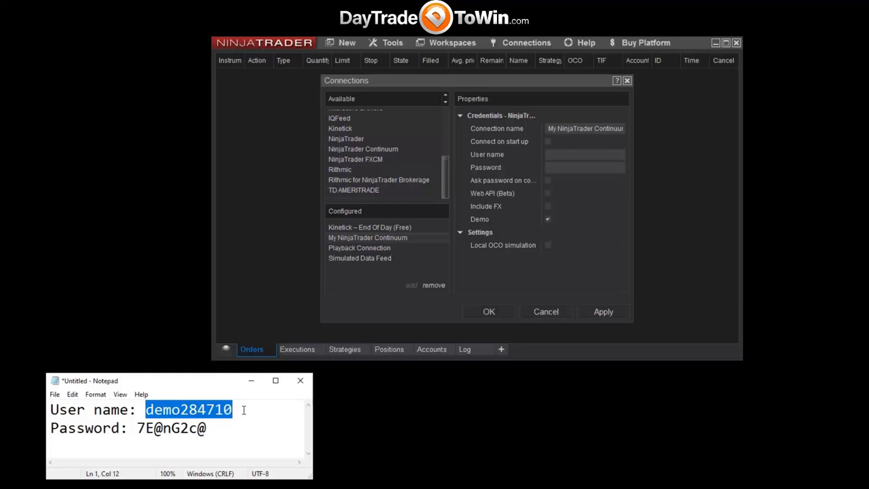
click(207, 410)
double_click(208, 409)
click(149, 409)
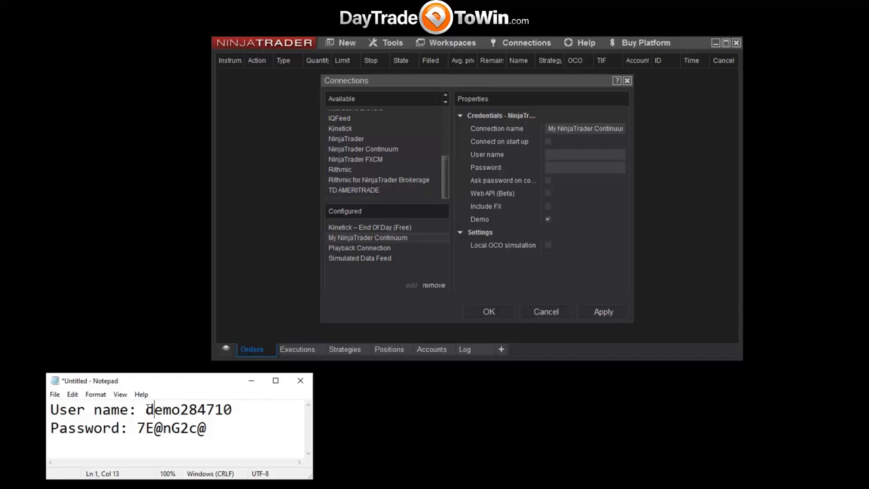
drag(145, 410, 233, 409)
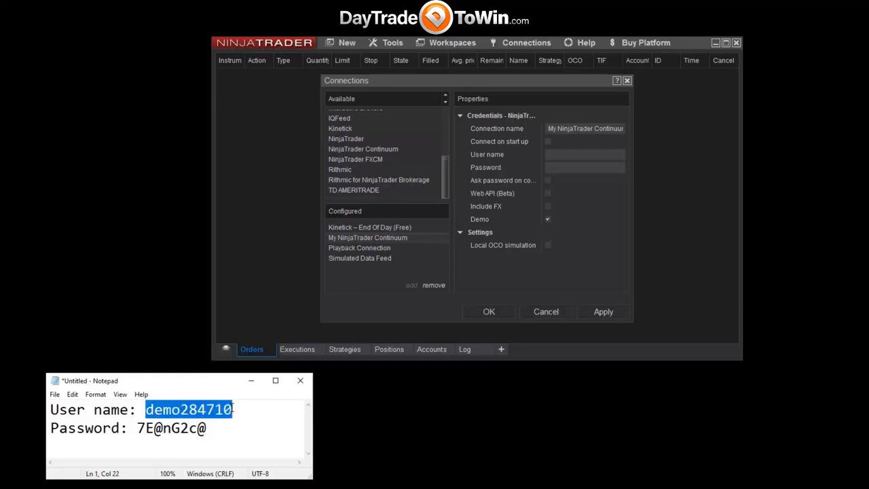
Copy the user name and paste it into the connection's User name field.
right_click(221, 409)
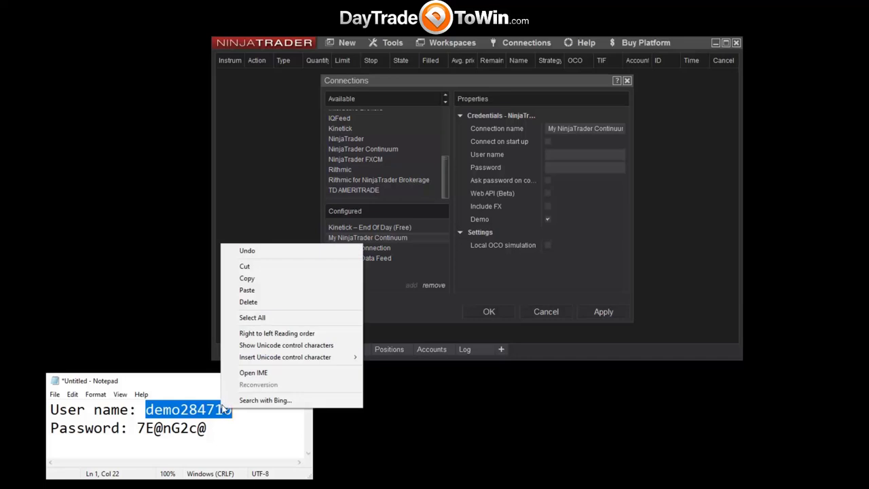
click(258, 281)
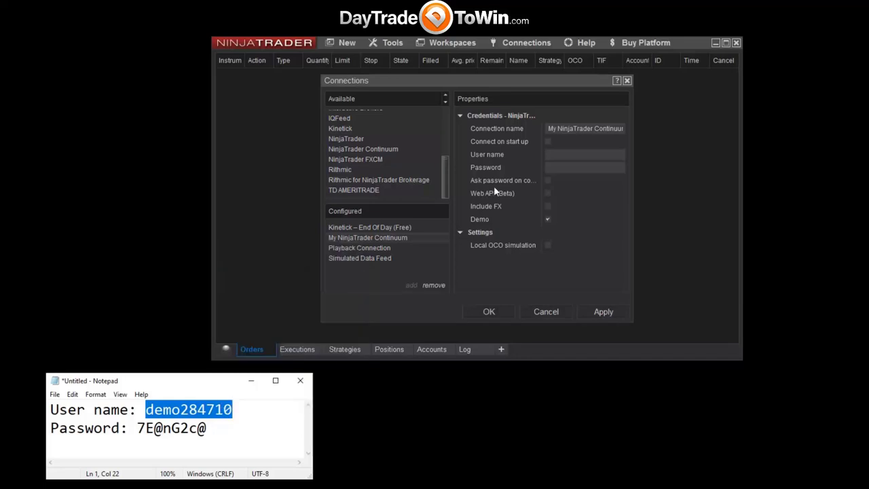
click(551, 153)
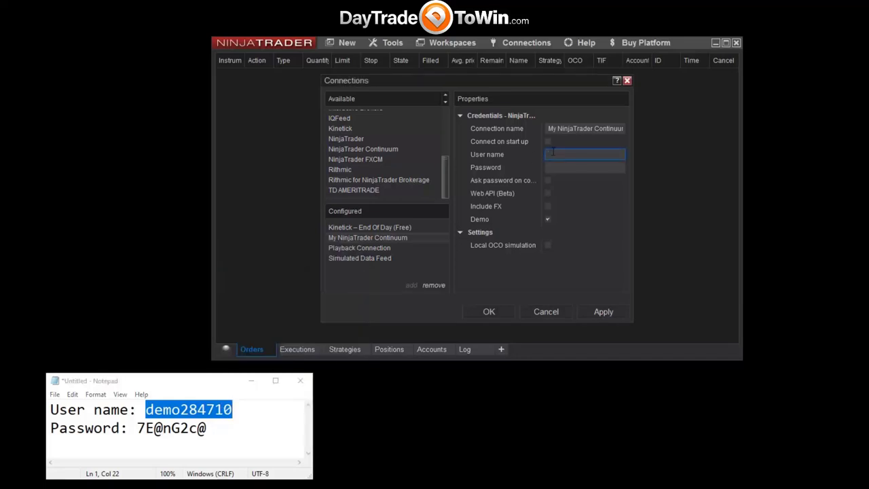
right_click(558, 154)
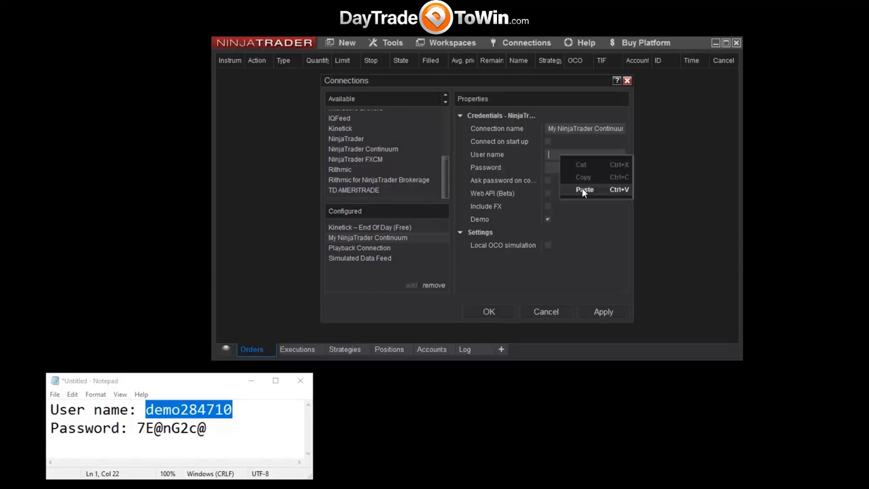
click(582, 189)
Paste the demo password into the Password field and save the connection with OK.
click(155, 428)
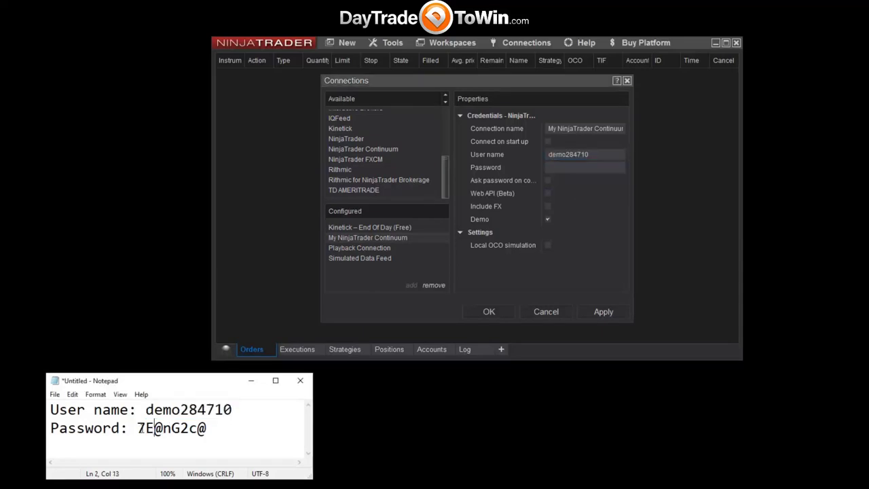
drag(137, 428, 207, 426)
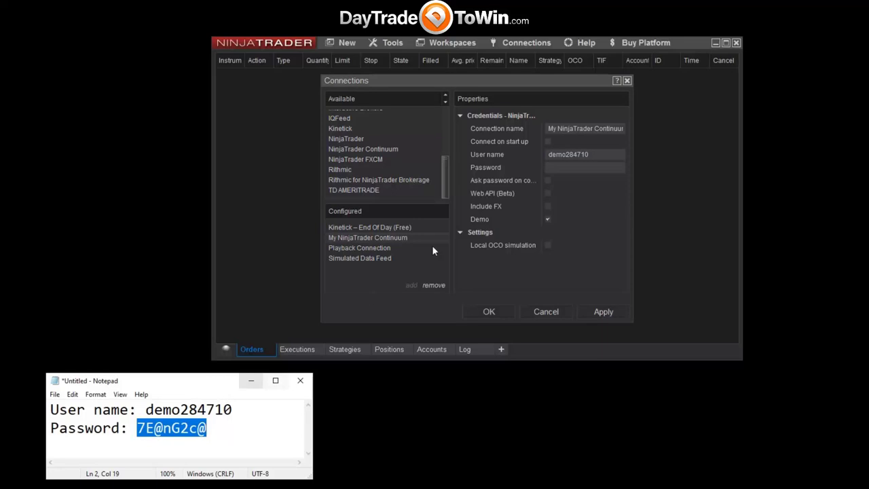
click(558, 168)
key(ctrl+v)
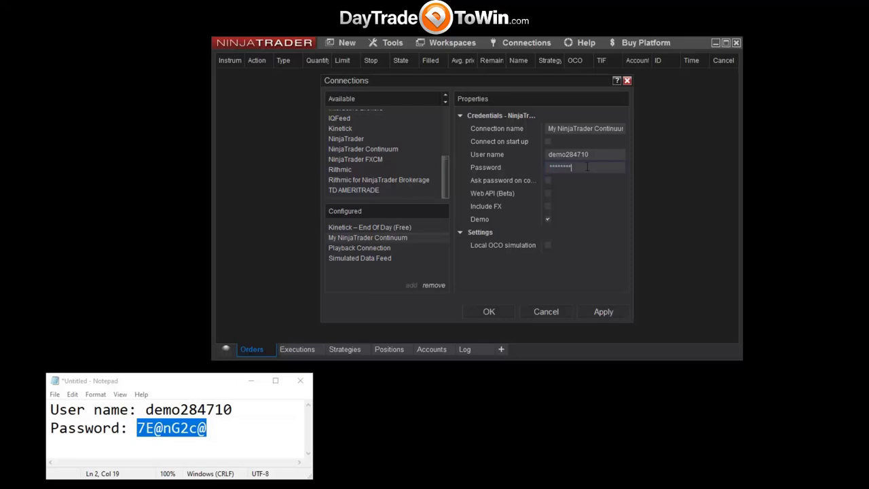
drag(587, 155, 537, 158)
click(587, 167)
click(477, 311)
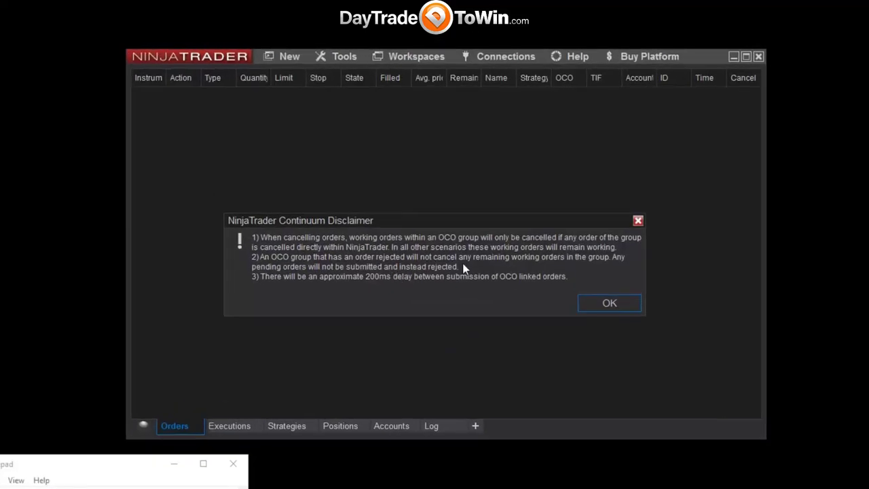
Accept the NinjaTrader Continuum disclaimer and show the Connections list.
click(589, 303)
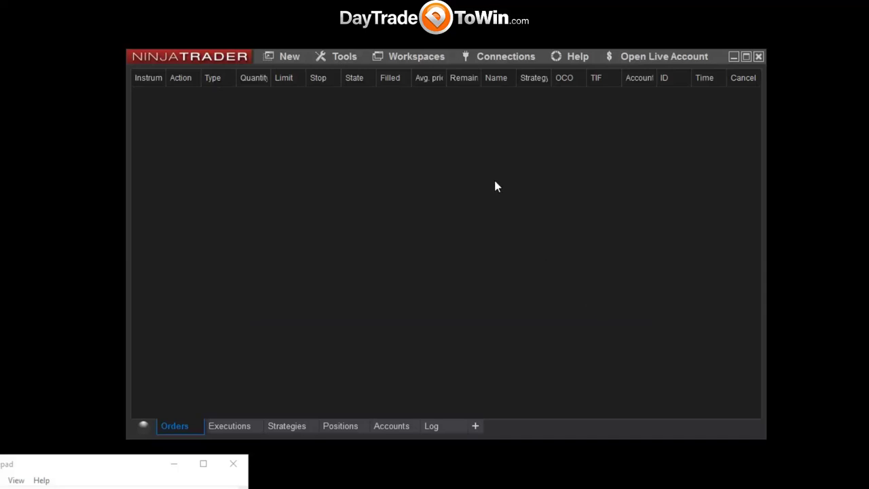
click(489, 61)
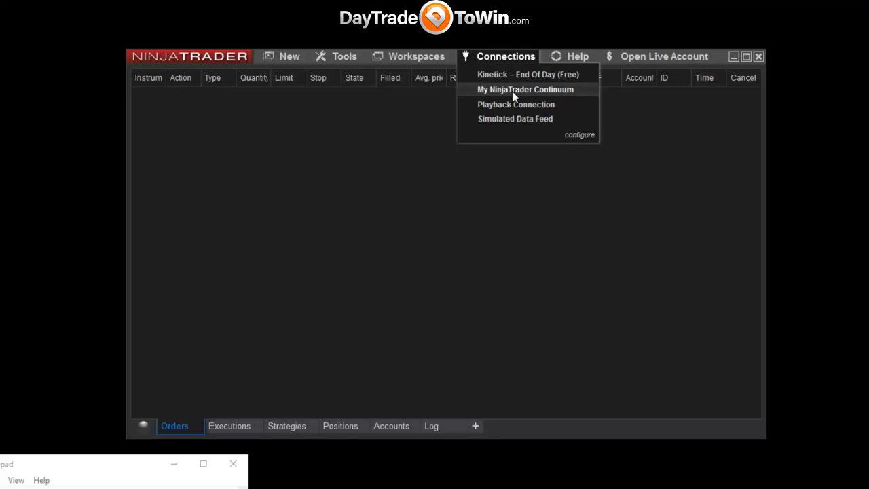
Connect to the My NinjaTrader Continuum demo feed.
click(512, 91)
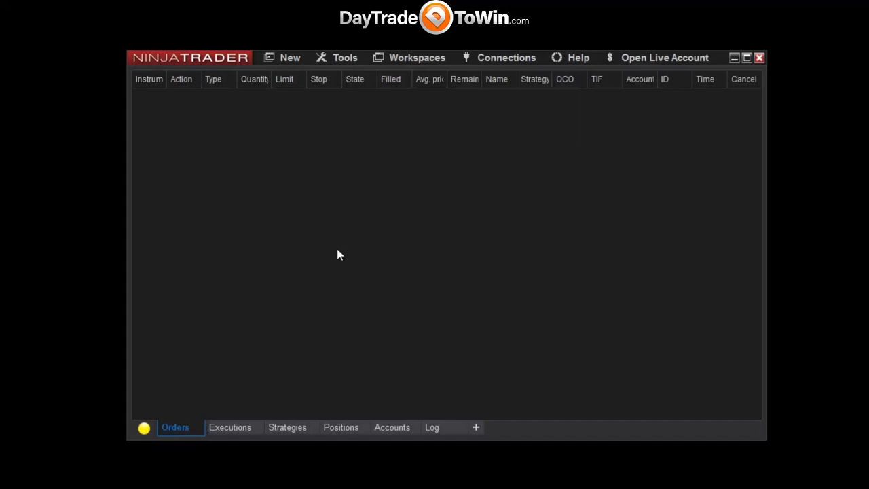
mouse_move(143, 435)
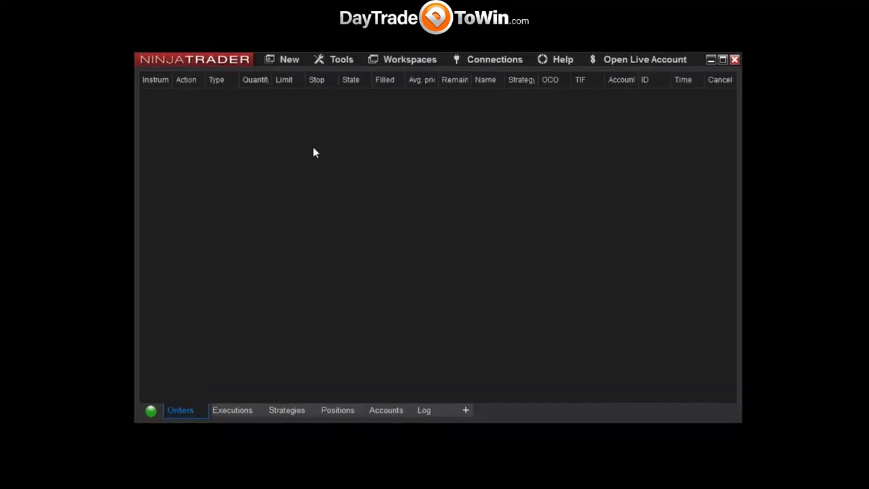
Start a new chart and pick ES 03-20 from the Futures instruments.
click(289, 60)
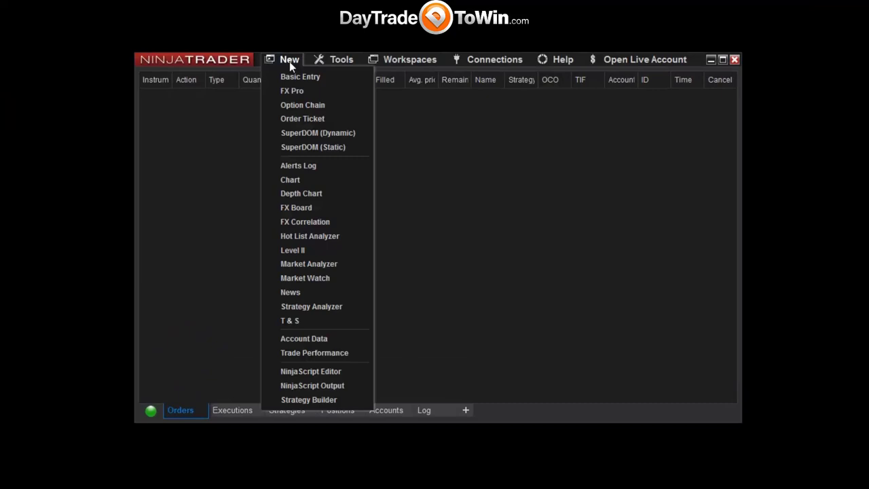
click(321, 180)
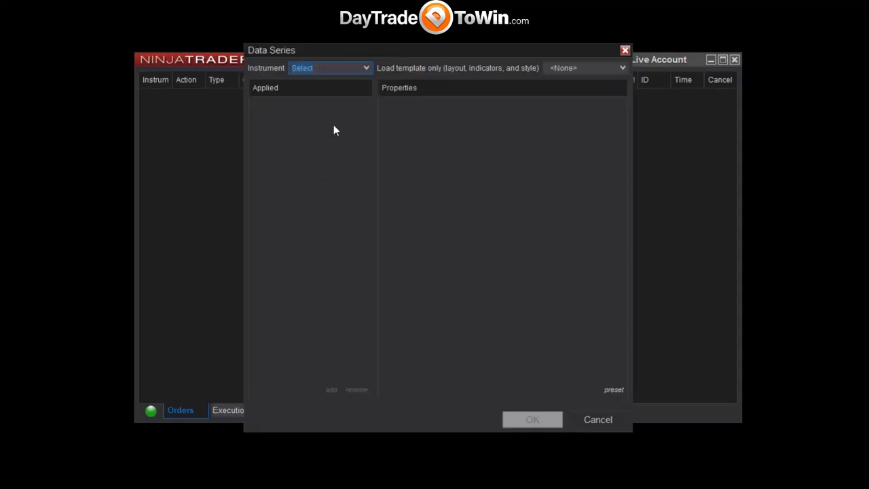
click(366, 70)
mouse_move(341, 143)
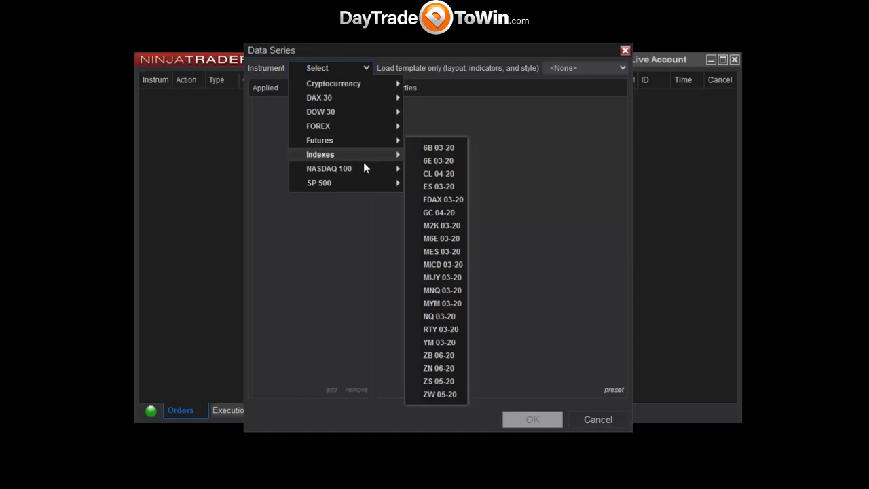
mouse_move(362, 184)
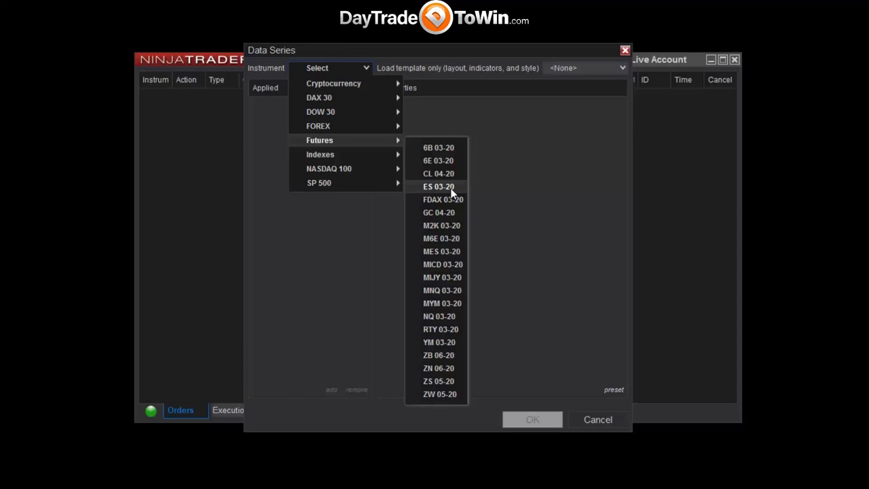
click(439, 186)
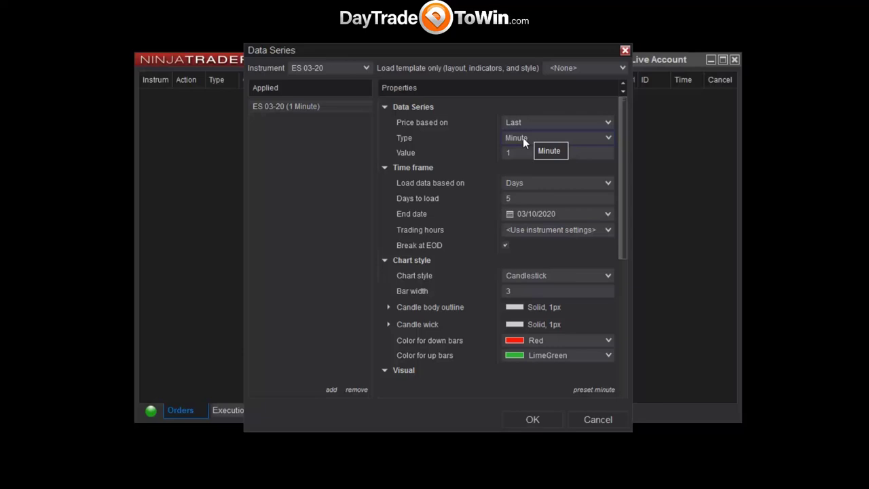
Set the ES 03-20 series to 5 Minute bars with 14 days to load.
click(490, 152)
text(5)
click(485, 199)
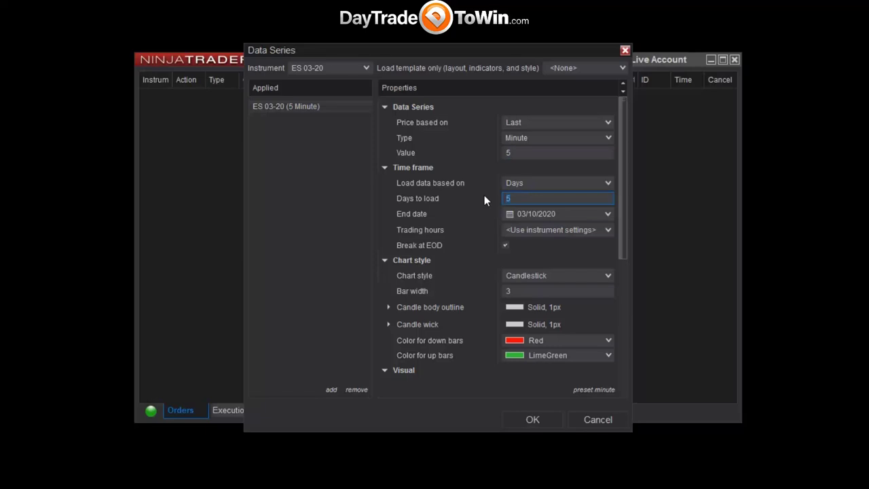
text(14)
drag(533, 197, 502, 199)
click(532, 136)
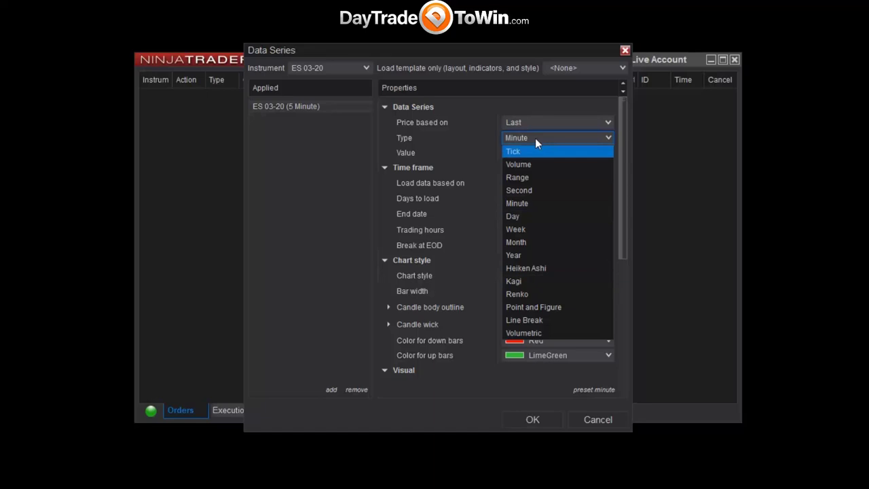
click(534, 137)
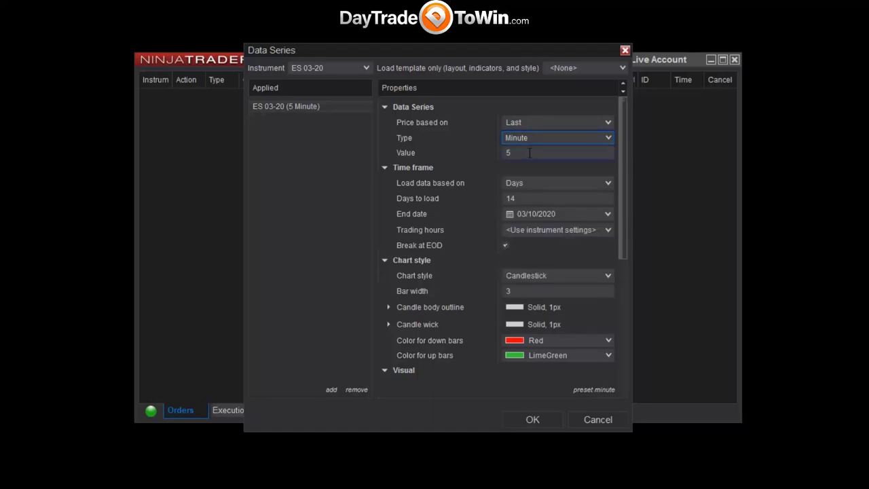
click(528, 137)
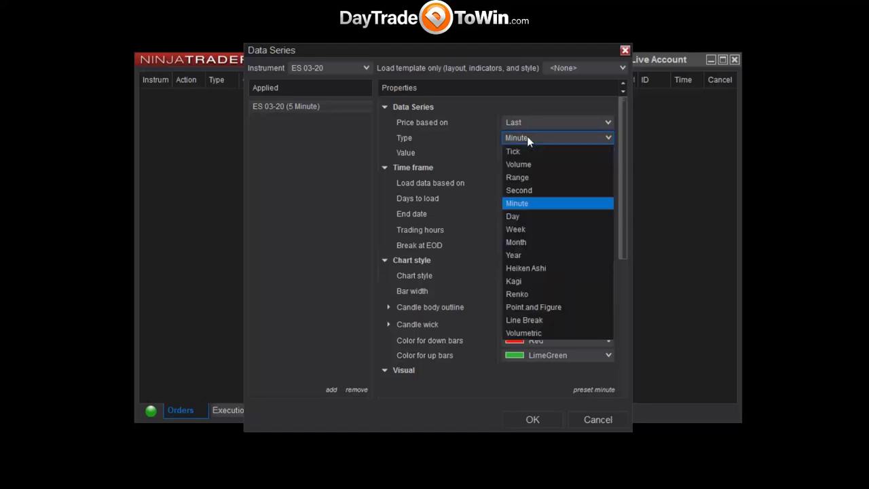
click(539, 137)
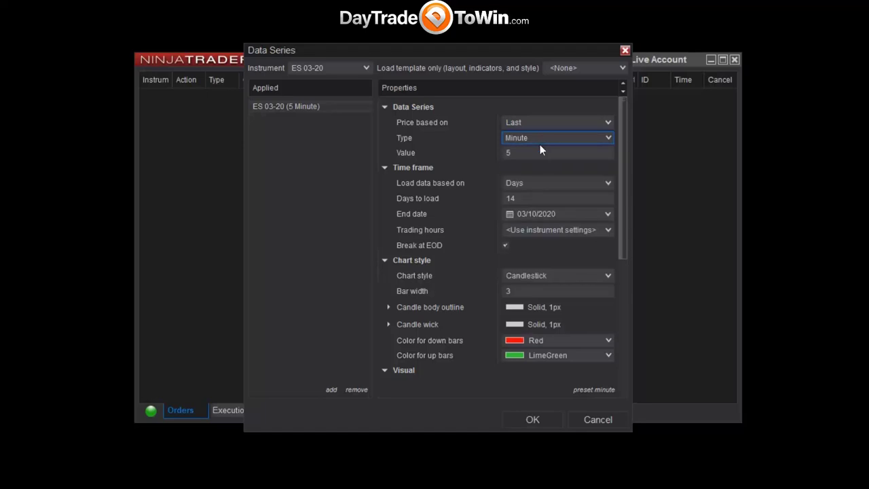
click(532, 153)
click(516, 198)
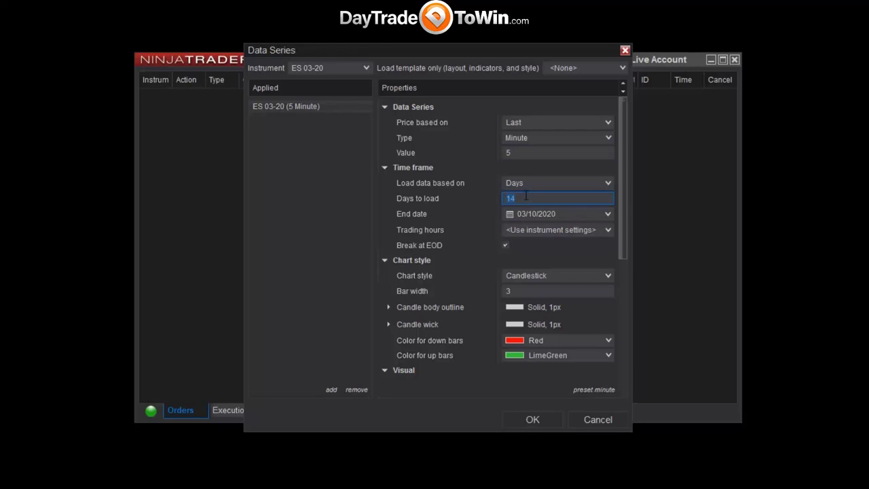
Keep executions plotted as Text and marker, then accept the settings to create the chart.
drag(627, 213, 602, 370)
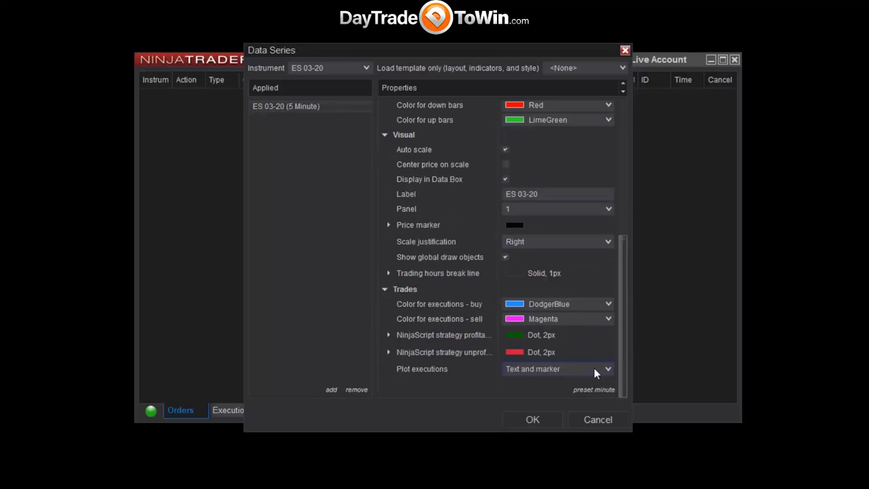
click(608, 368)
click(608, 369)
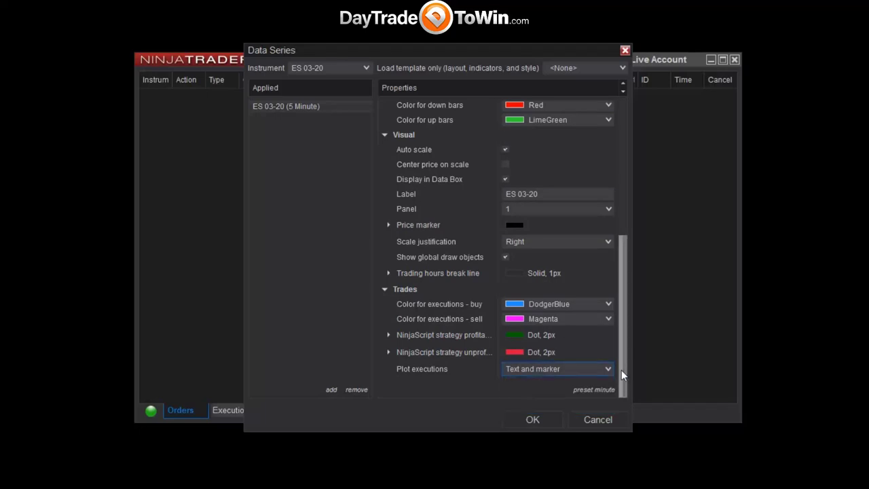
click(533, 420)
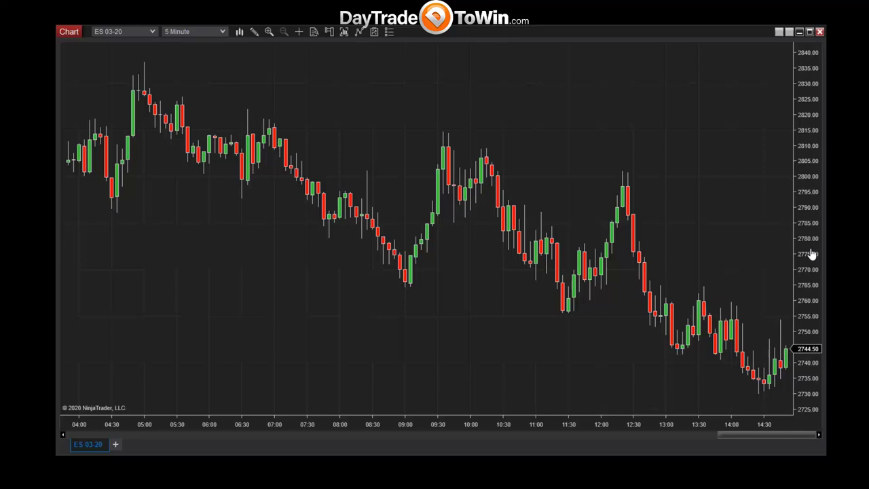
Turn on the crosshair and drag the price axis to span roughly 2735–2830.
key(ctrl+h)
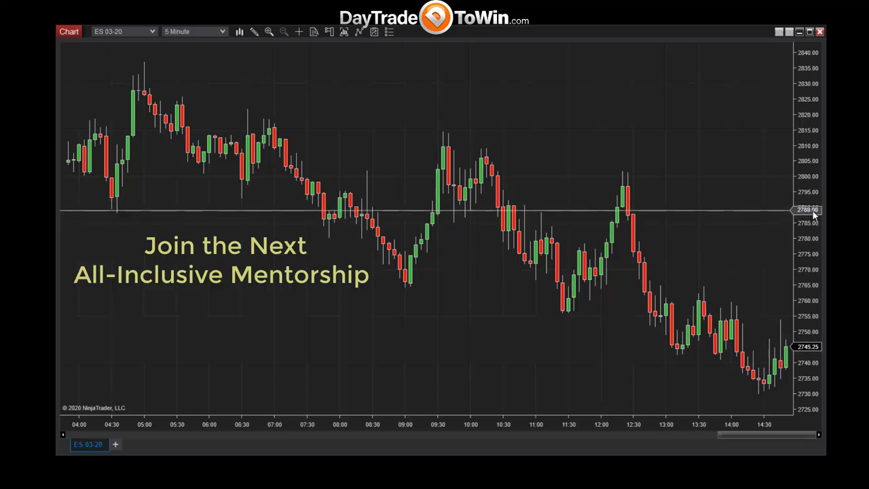
drag(813, 214, 815, 281)
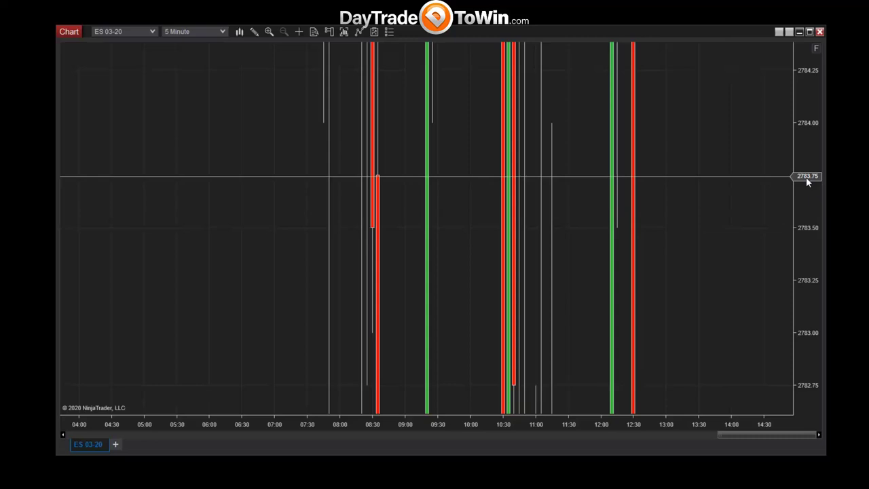
drag(809, 129, 815, 267)
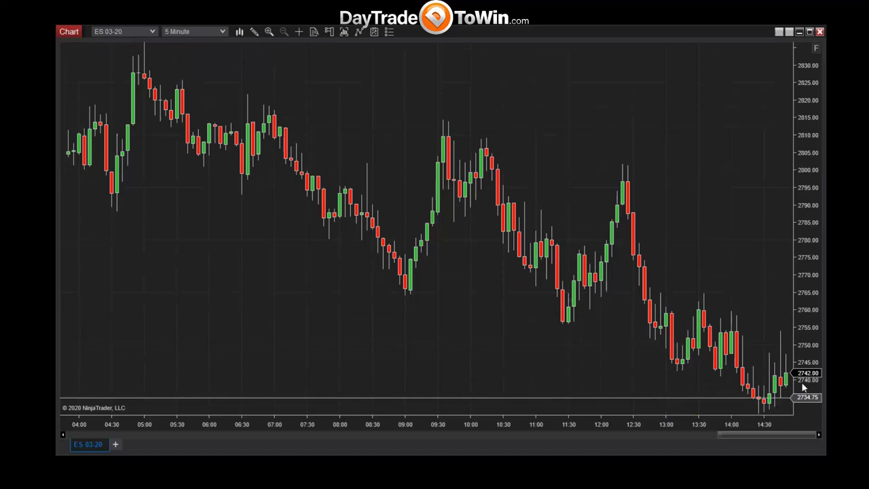
drag(810, 296, 822, 363)
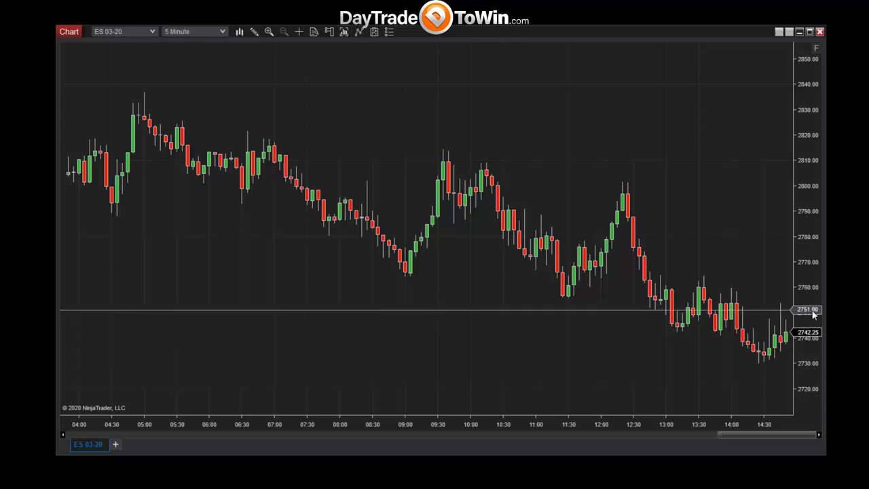
drag(813, 313, 804, 254)
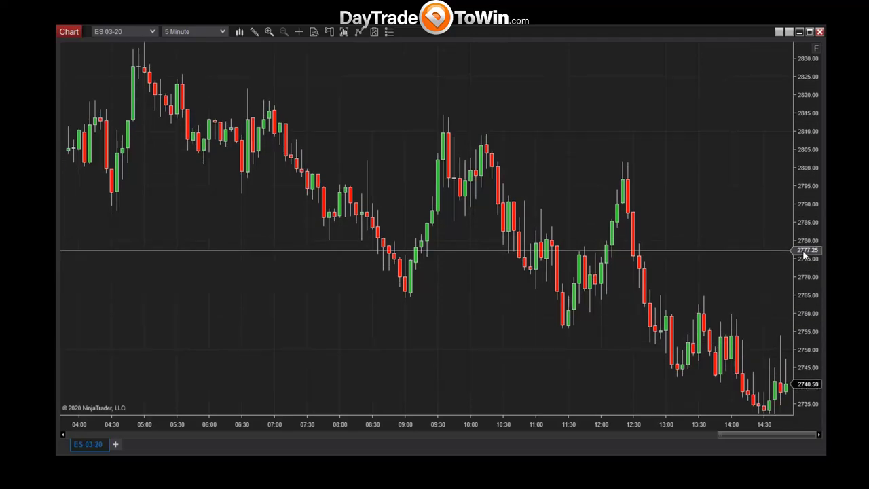
drag(804, 254, 815, 329)
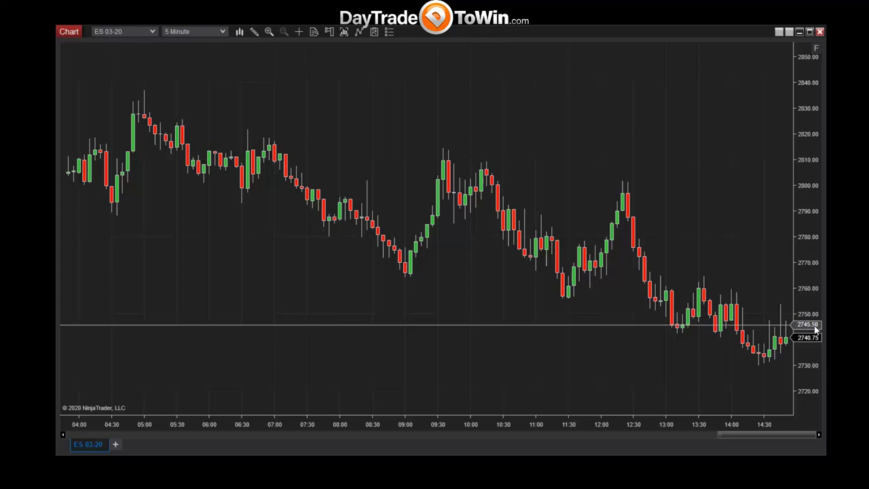
drag(816, 329, 804, 431)
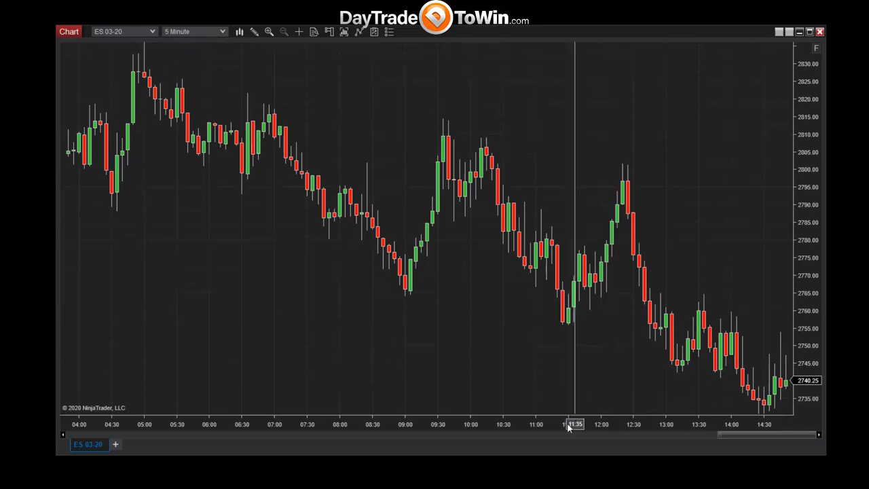
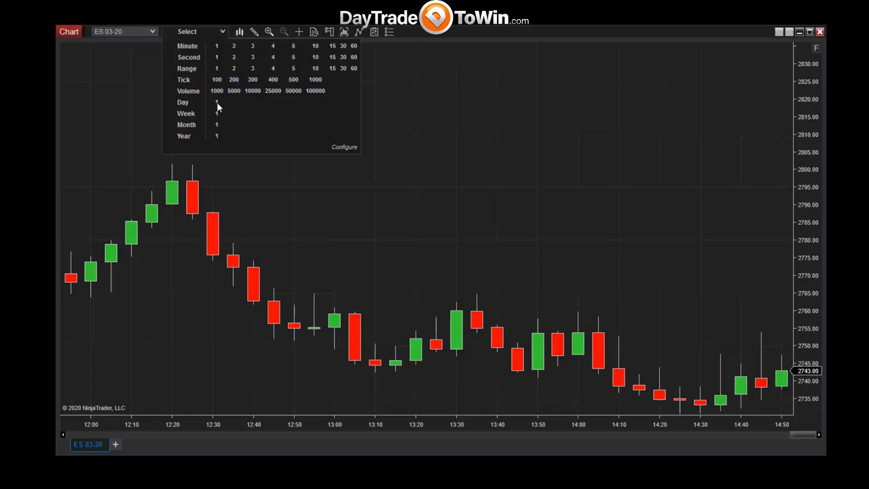
Change the ES 03-20 chart from daily to 5-minute bars and compress the time scale.
click(216, 102)
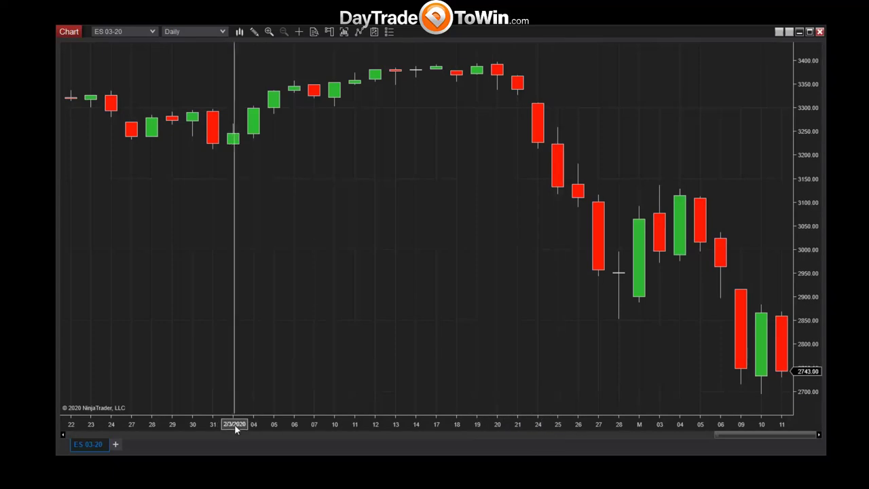
click(224, 33)
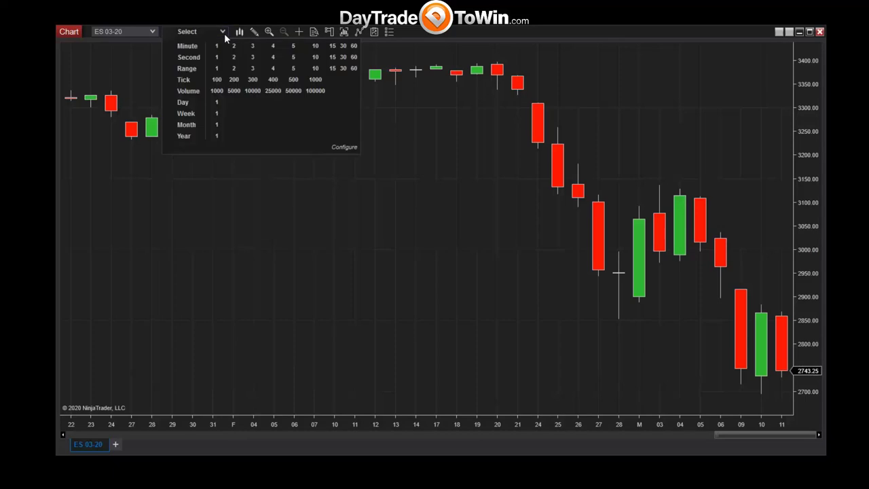
click(293, 46)
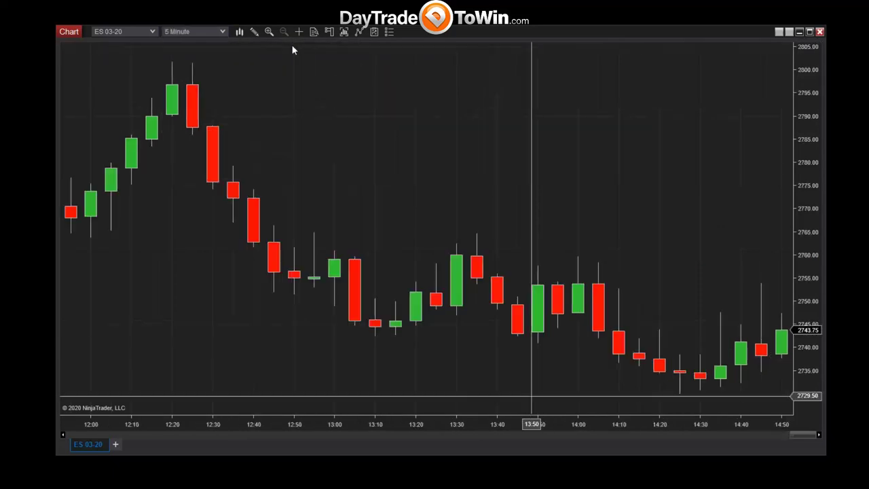
drag(523, 425, 595, 425)
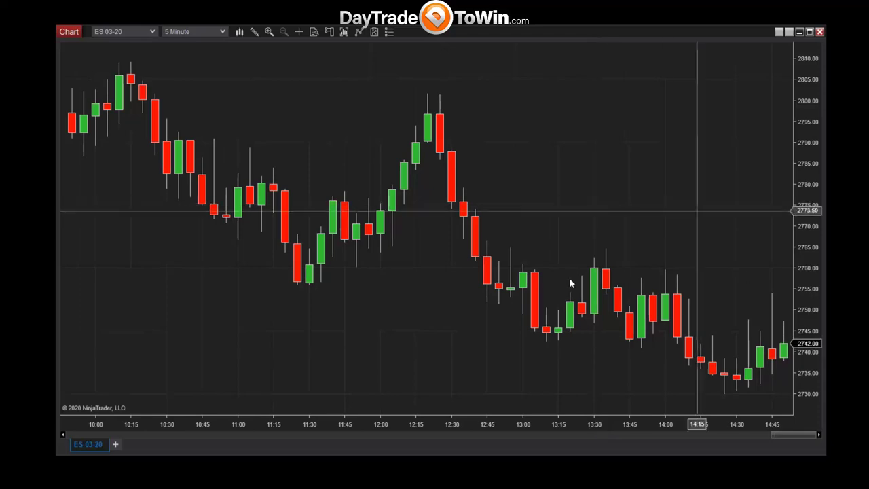
Compress the 5-minute bars to show about 08:00 to 14:30 and bring up the chart style choices.
drag(473, 424, 524, 430)
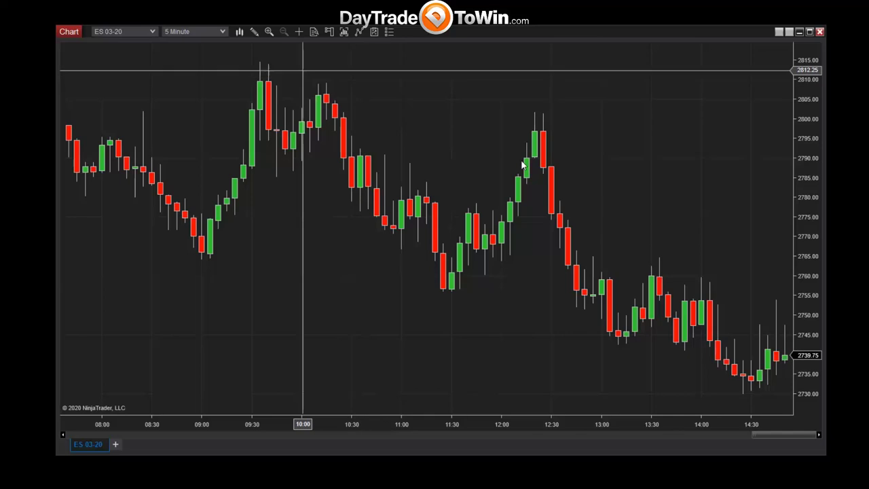
click(240, 33)
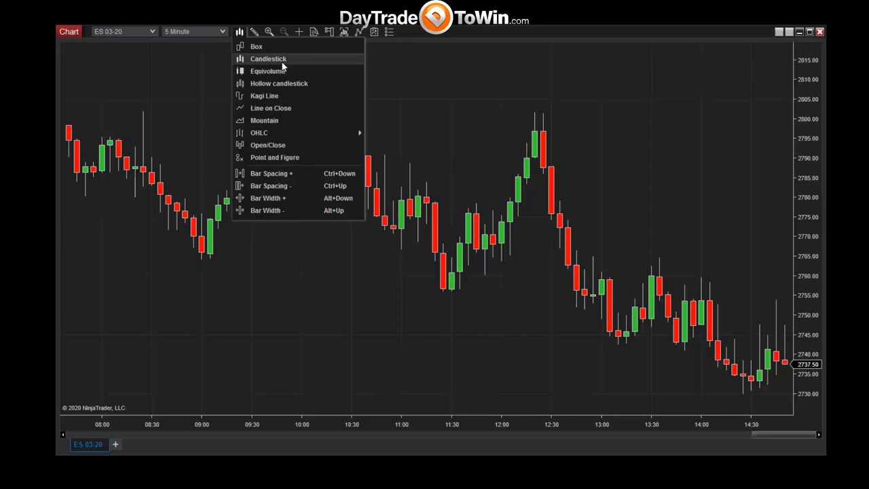
Dismiss the chart style list, keeping Candlestick as the style.
click(474, 163)
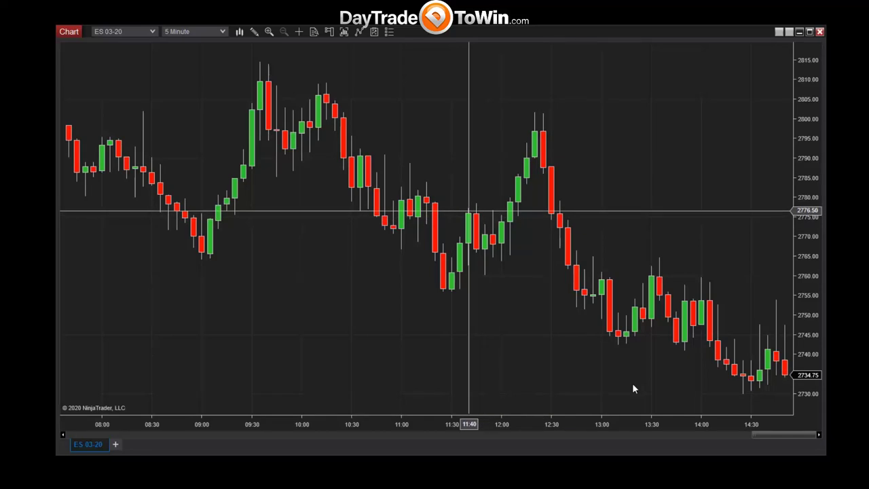
Widen the 5-minute candles so the chart covers roughly 12:20 to 14:55.
drag(578, 424, 514, 423)
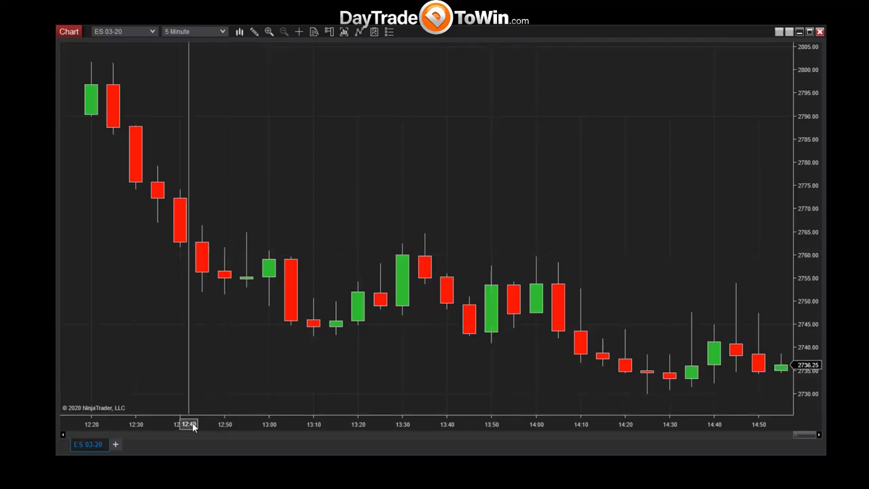
drag(186, 425, 252, 427)
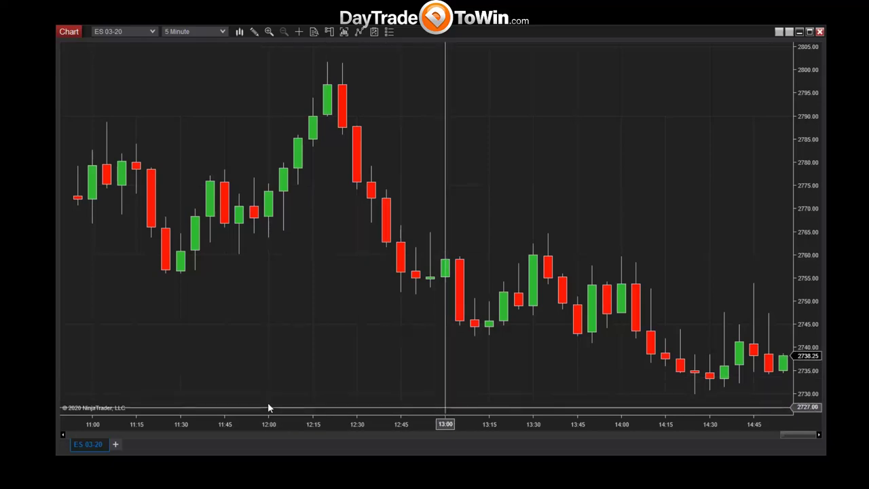
Add empty space after the last bar and widen the spacing between candles.
scroll(267, 407, down, 3)
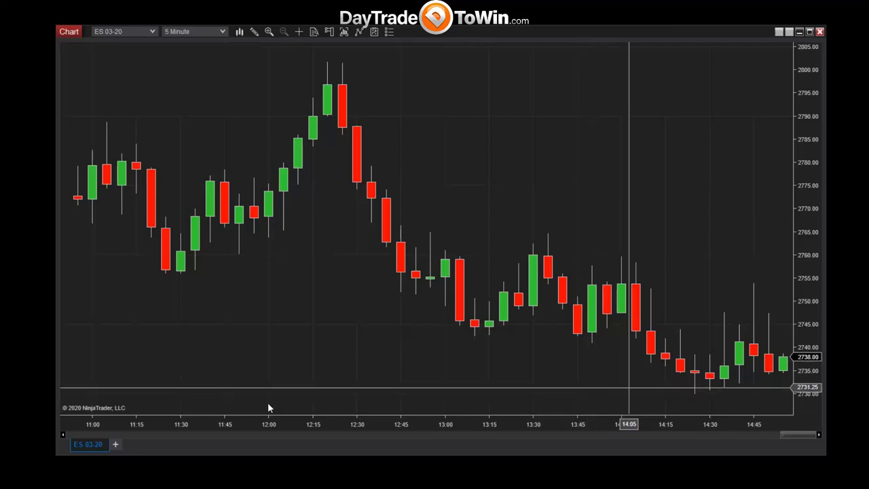
scroll(268, 408, down, 6)
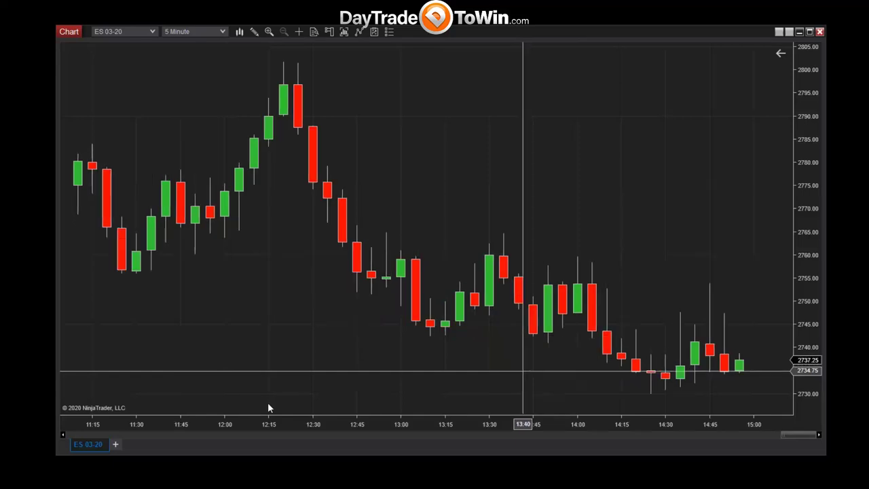
scroll(268, 408, up, 3)
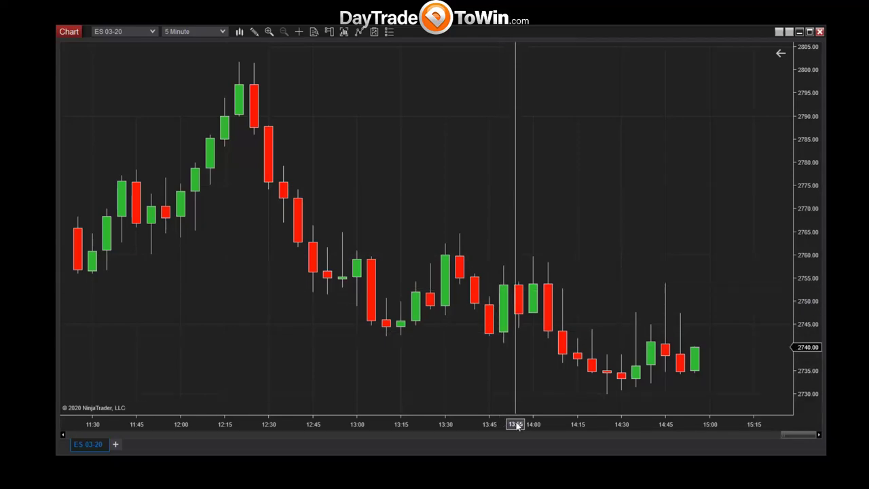
drag(514, 424, 398, 424)
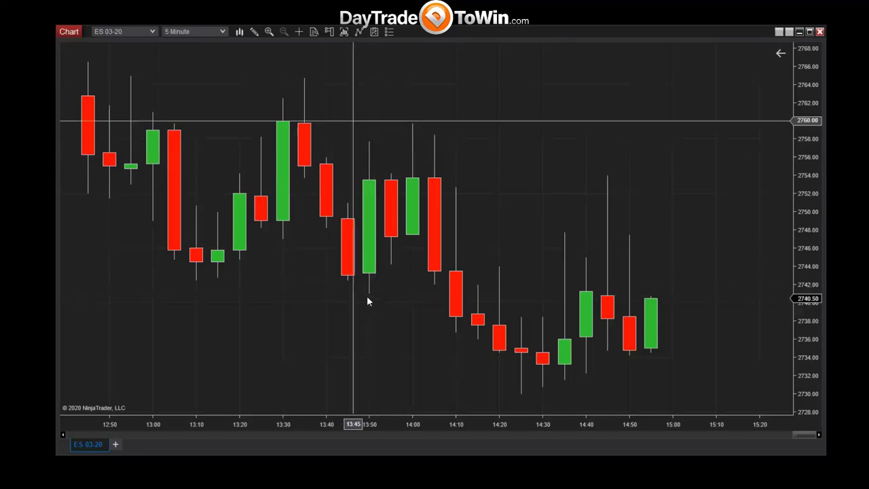
Turn the crosshair off and reposition the chart window.
click(299, 32)
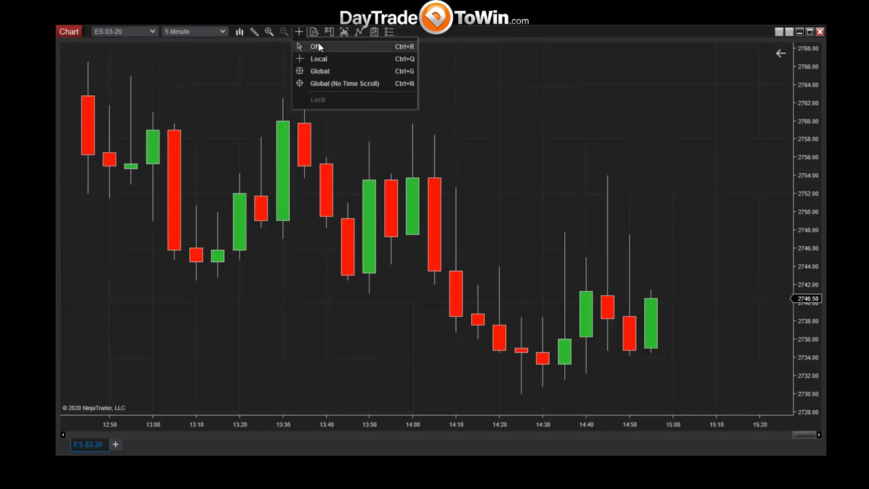
click(320, 47)
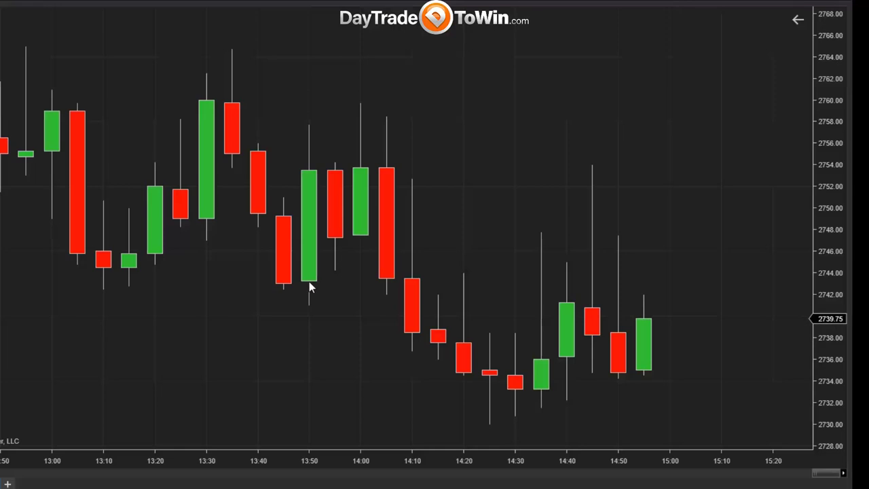
drag(139, 339, 295, 304)
mouse_move(238, 291)
mouse_down()
mouse_move(292, 292)
mouse_move(258, 344)
mouse_up()
mouse_move(293, 151)
mouse_down()
mouse_move(293, 293)
mouse_move(330, 153)
mouse_move(294, 155)
mouse_up()
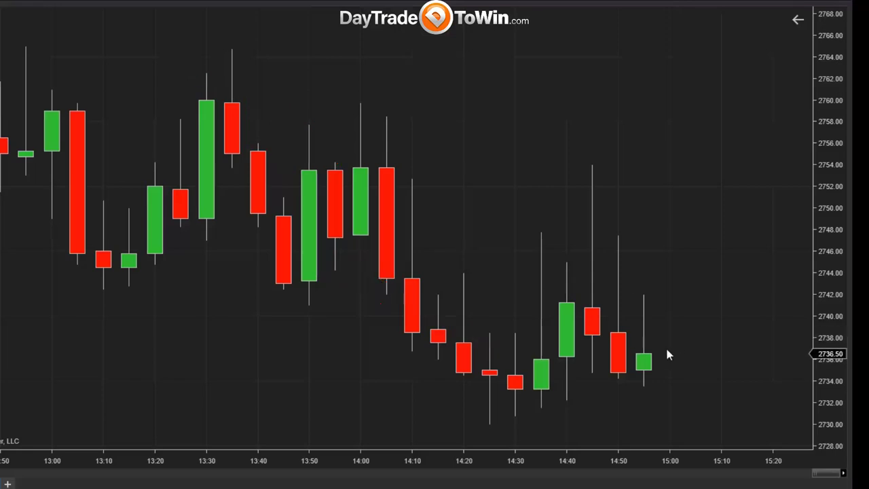
Turn the crosshair back on and scroll back to bars around 03:30 to 06:10.
click(224, 2)
click(239, 23)
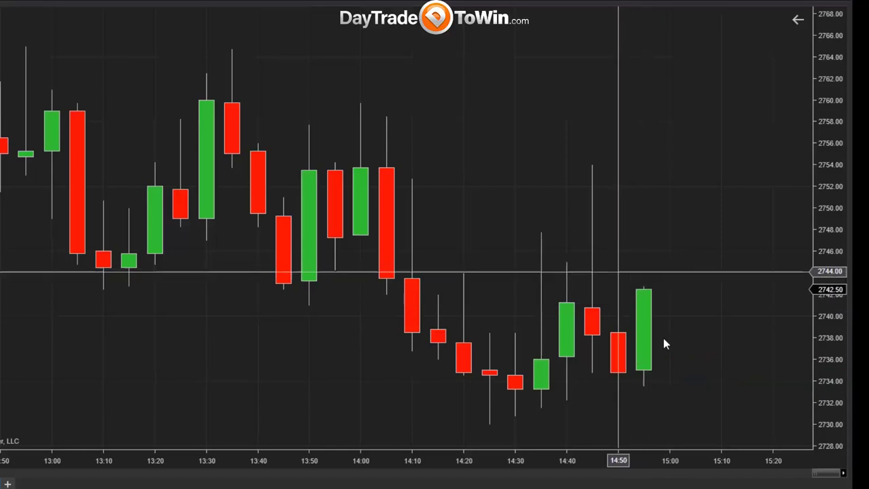
scroll(664, 338, left, 10)
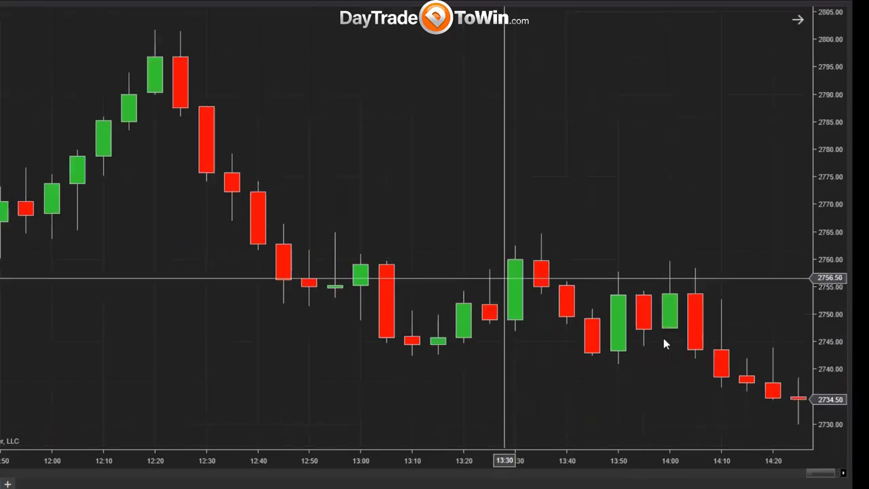
scroll(664, 339, left, 5)
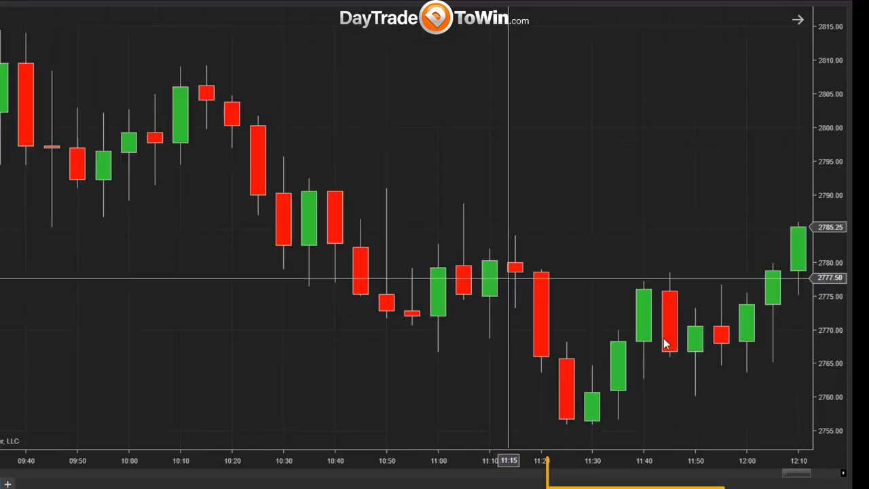
drag(798, 477, 737, 479)
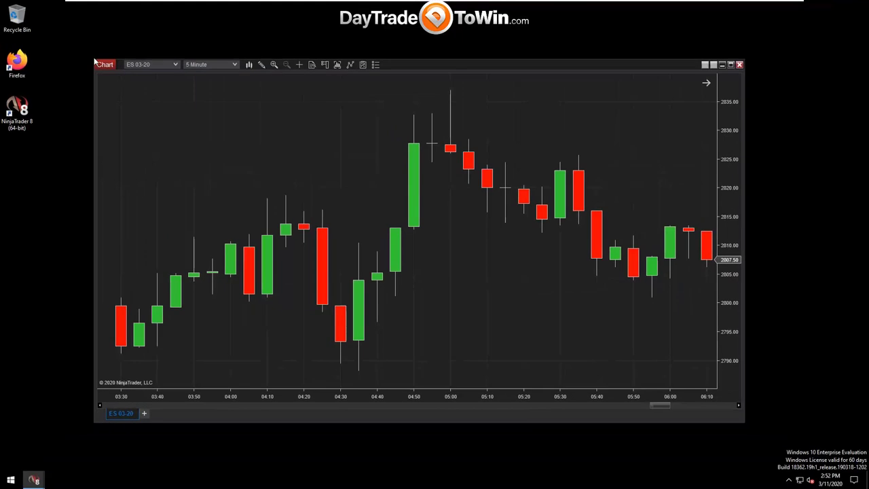
Move the chart window up-left and scroll back to evening bars around 19:10 to 21:50.
drag(105, 66, 116, 57)
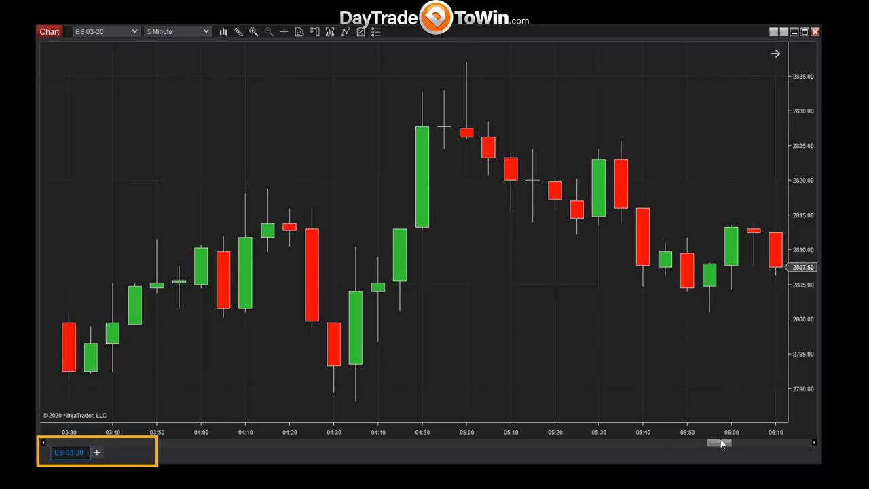
drag(713, 443, 444, 439)
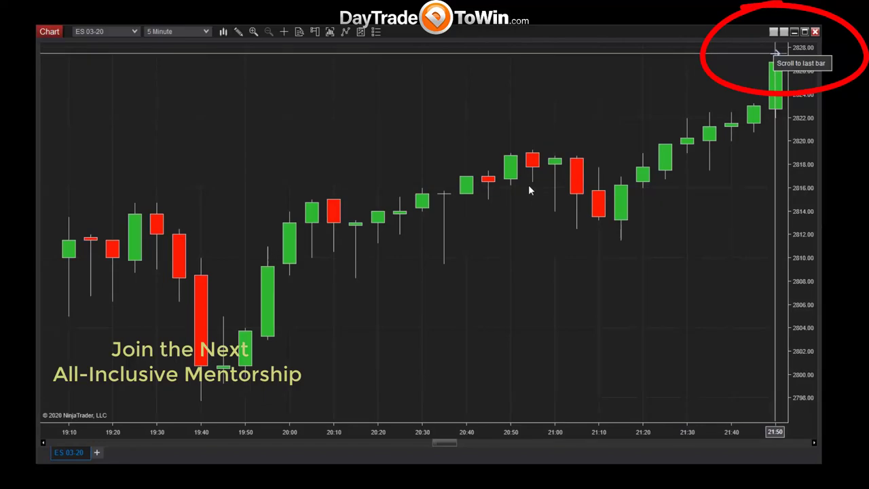
Jump to the latest bar, widen the candles, and stretch the price scale to about 2757–2771.
click(775, 51)
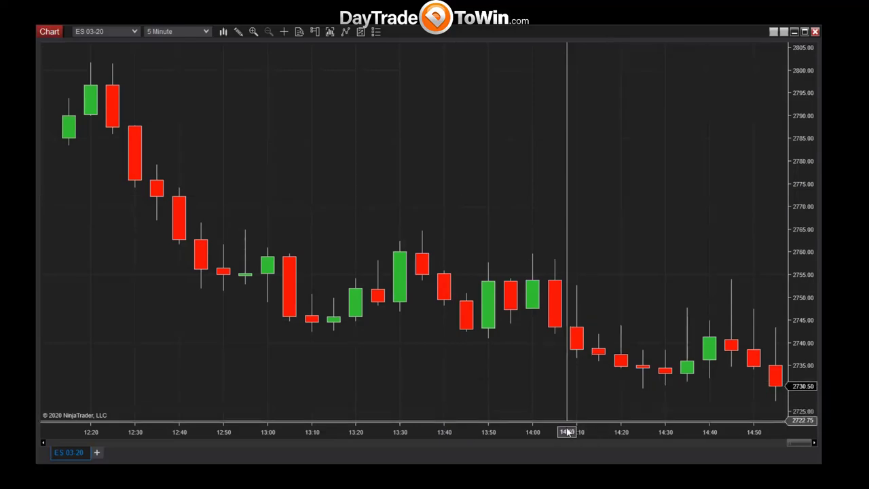
drag(603, 433, 635, 438)
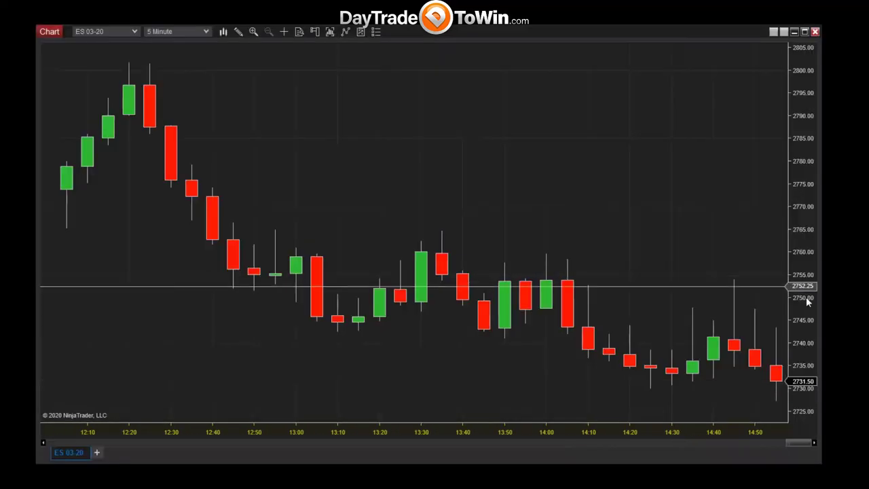
drag(808, 330, 801, 169)
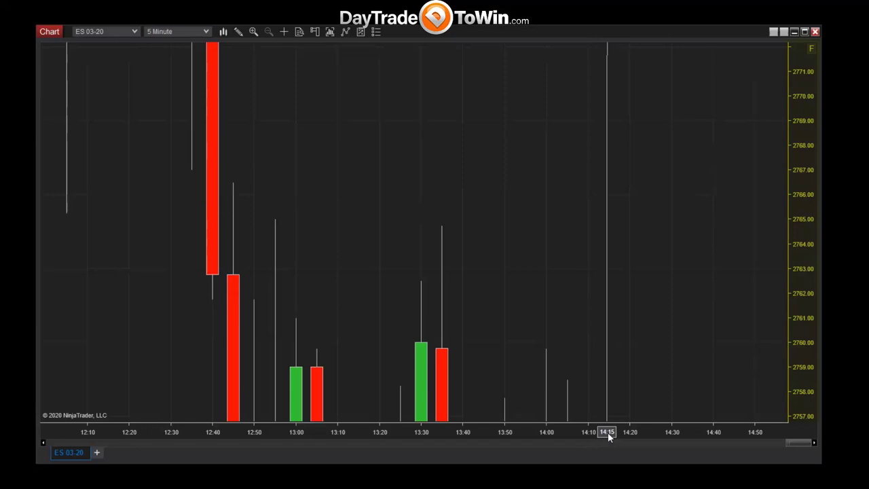
drag(608, 432, 555, 432)
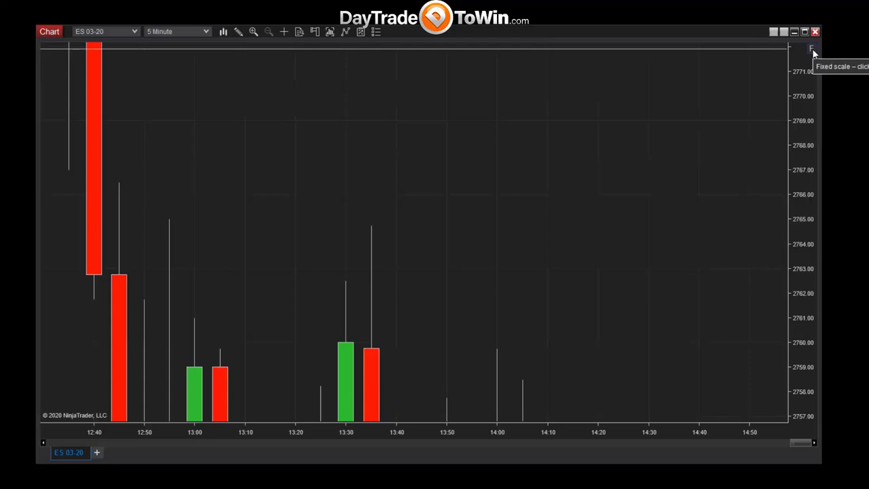
Restore automatic price scaling and show the latest bars from about 11:50 to 15:00 on a 2725–2805 scale.
click(813, 51)
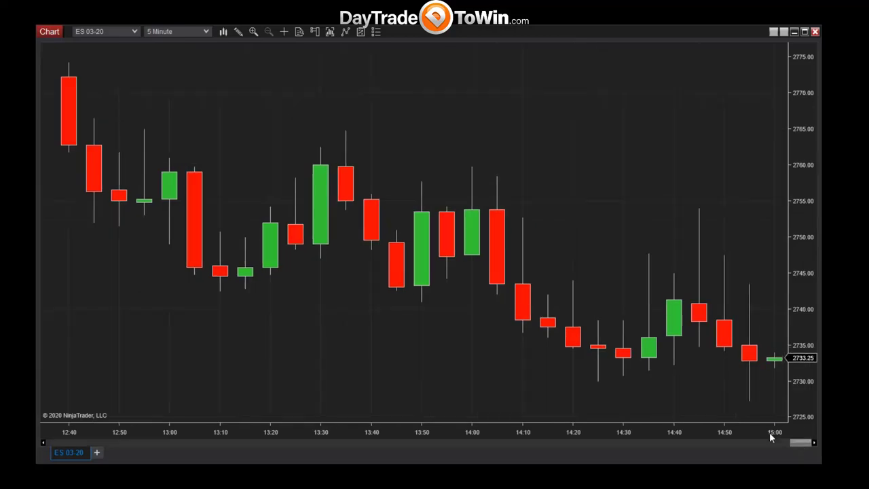
drag(387, 435, 528, 433)
drag(453, 435, 492, 433)
drag(794, 175, 801, 369)
drag(801, 137, 783, 137)
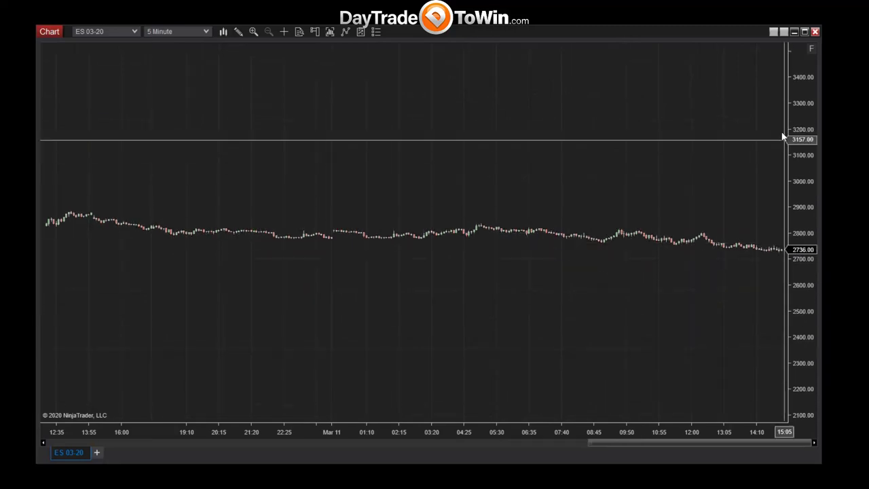
click(812, 49)
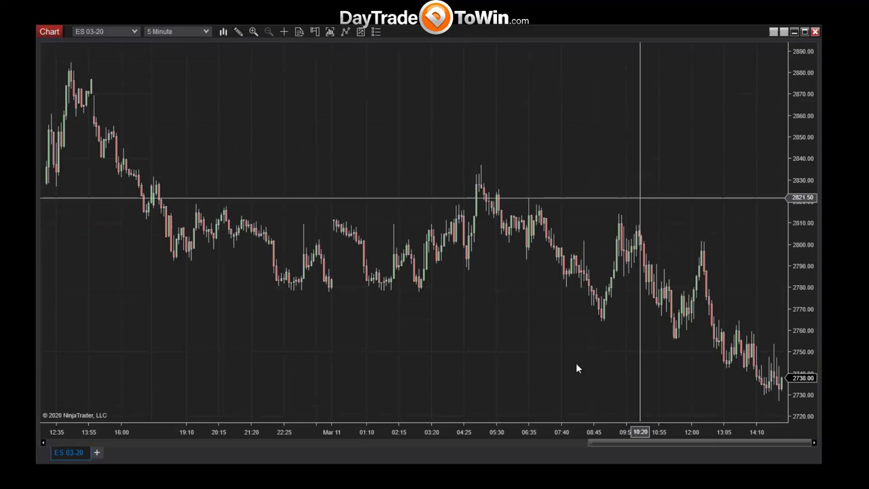
drag(574, 435, 6, 458)
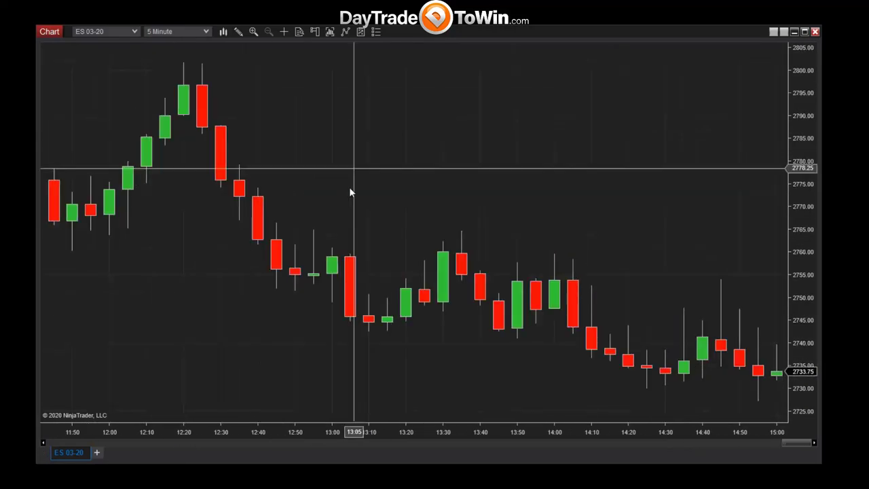
Enable Show date range in the ES 03-20 chart properties and confirm with OK.
right_click(350, 187)
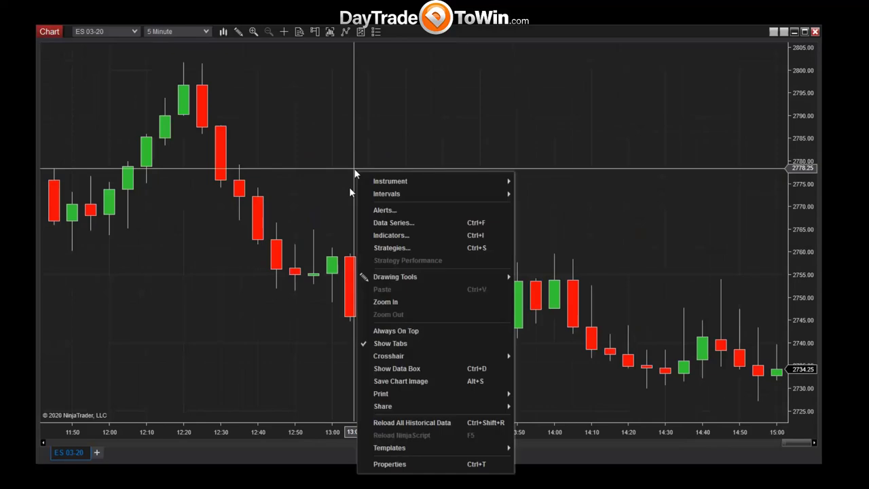
click(390, 464)
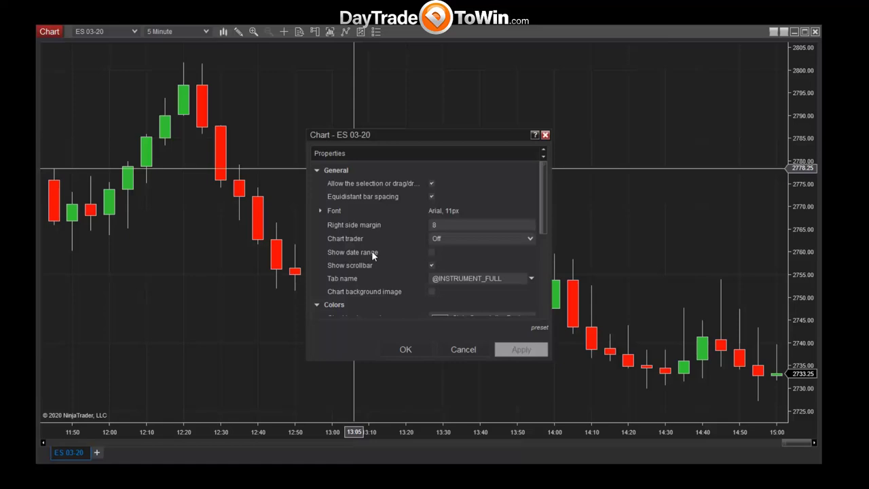
click(432, 252)
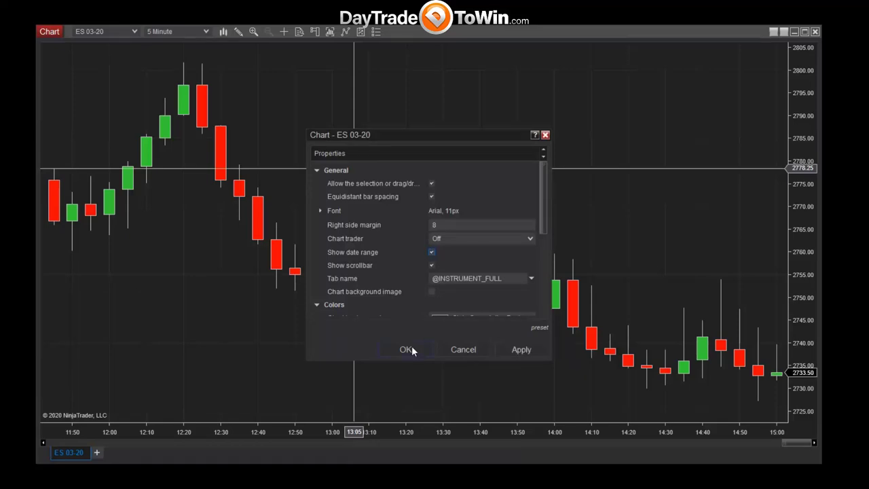
click(410, 349)
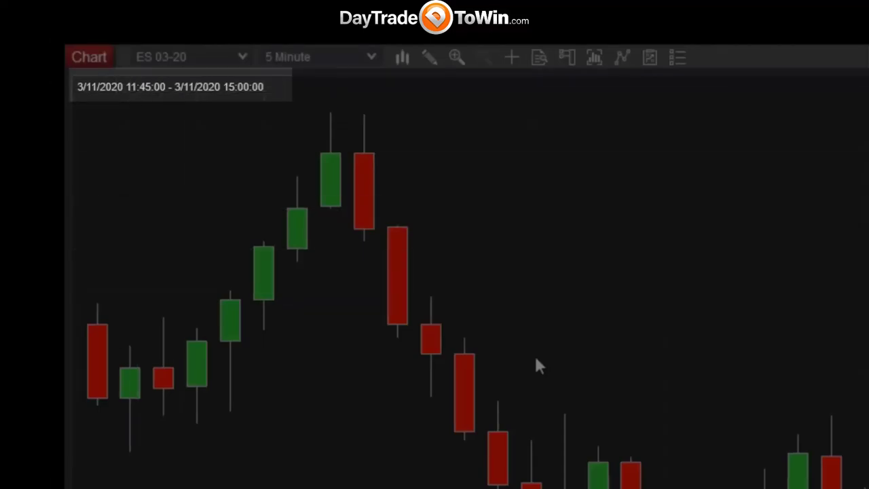
Scroll the ES 03-20 chart back in time to show the 3/11/2020 12:10–16:05 bars.
scroll(435, 272, left, 10)
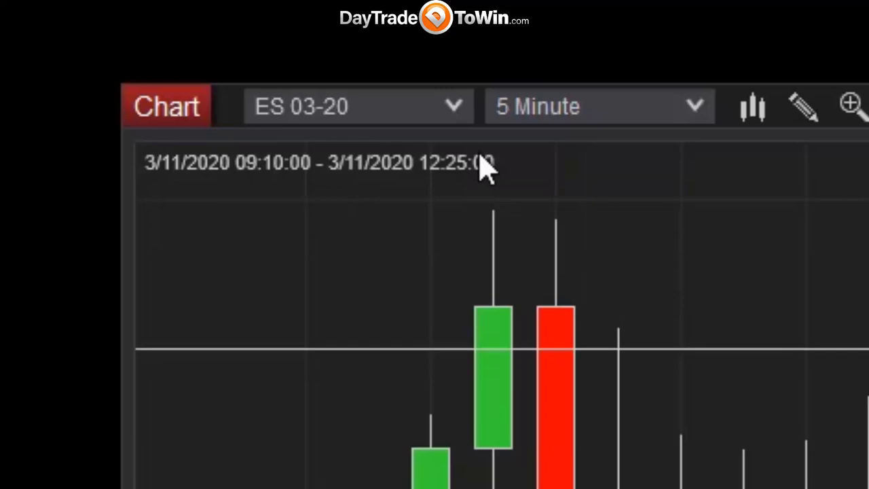
scroll(475, 305, left, 10)
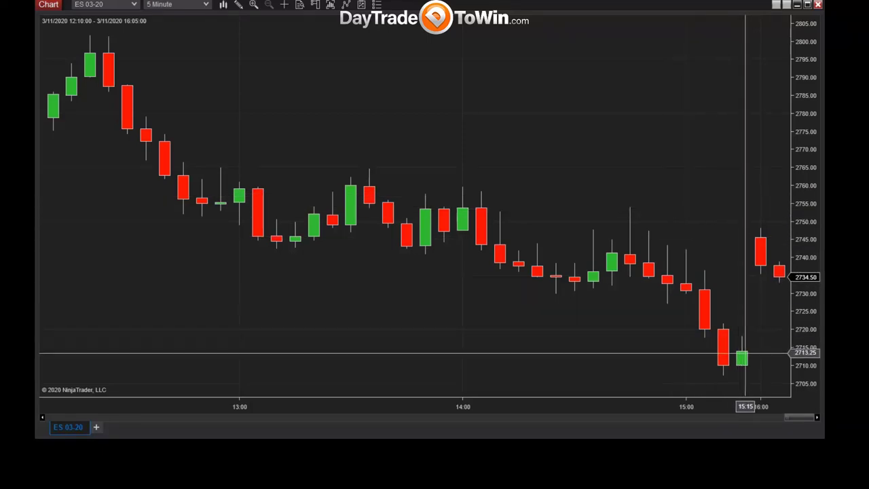
Mark the last bars with a red emphasis circle, clear it, then open the chart's context menu.
mouse_move(695, 219)
mouse_down()
mouse_move(757, 410)
mouse_move(806, 407)
mouse_move(696, 221)
mouse_up()
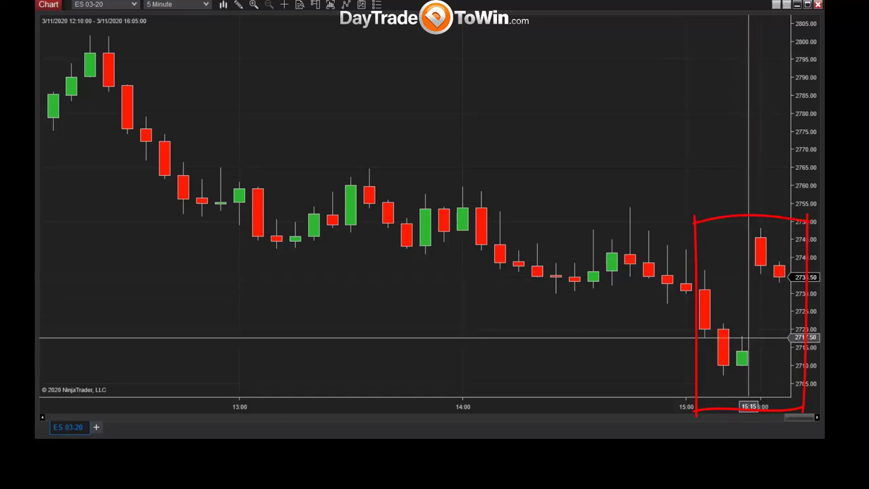
key(Escape)
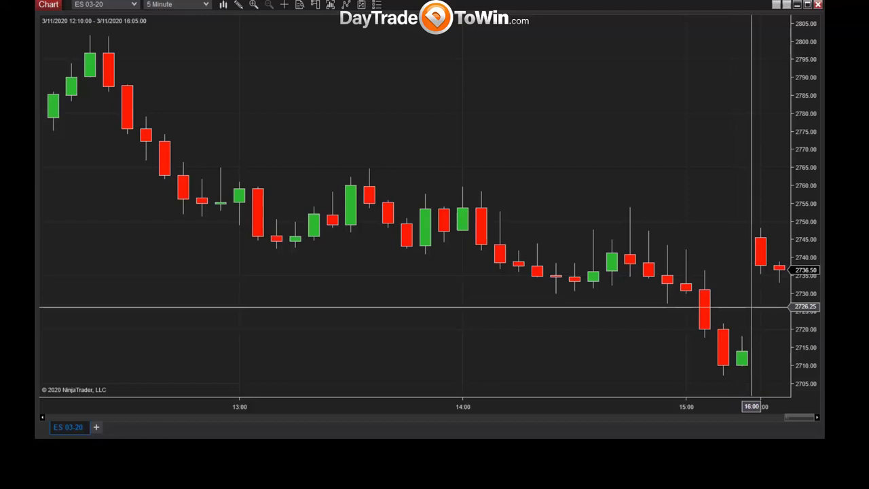
right_click(375, 265)
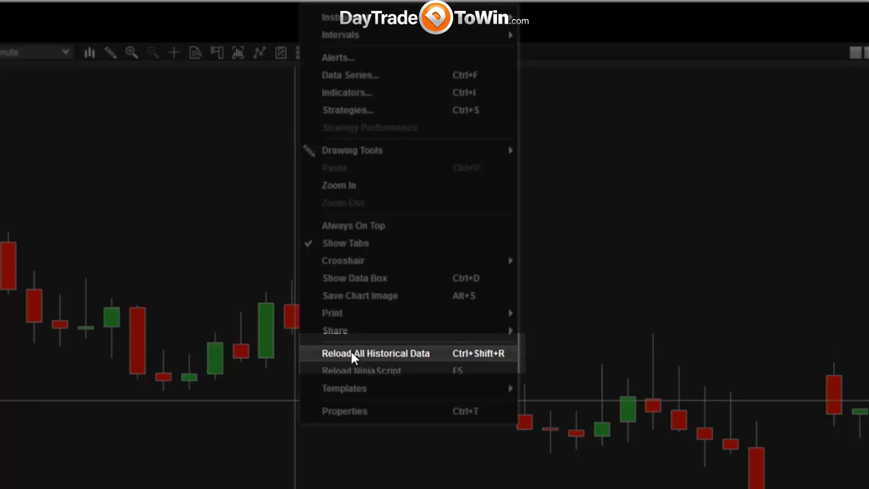
Reload all historical data, compress the bars on the time axis, and scroll back to 01:55–12:50.
click(351, 353)
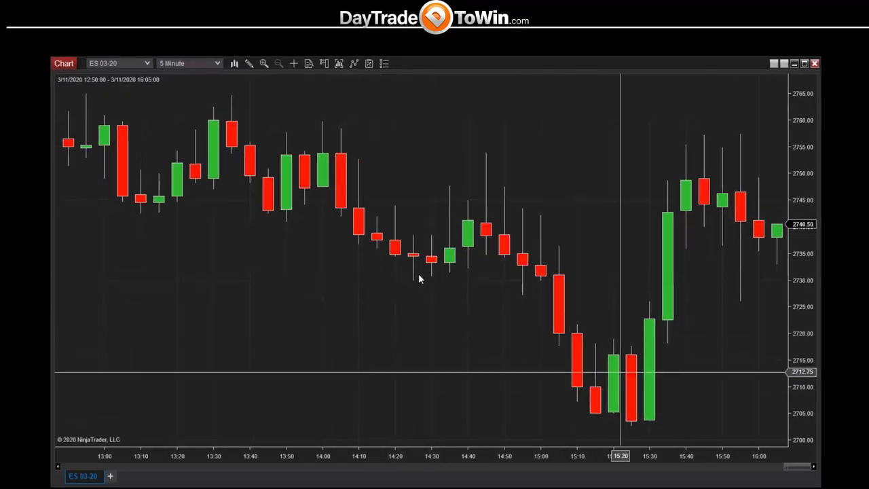
drag(396, 457, 520, 459)
scroll(403, 395, up, 3)
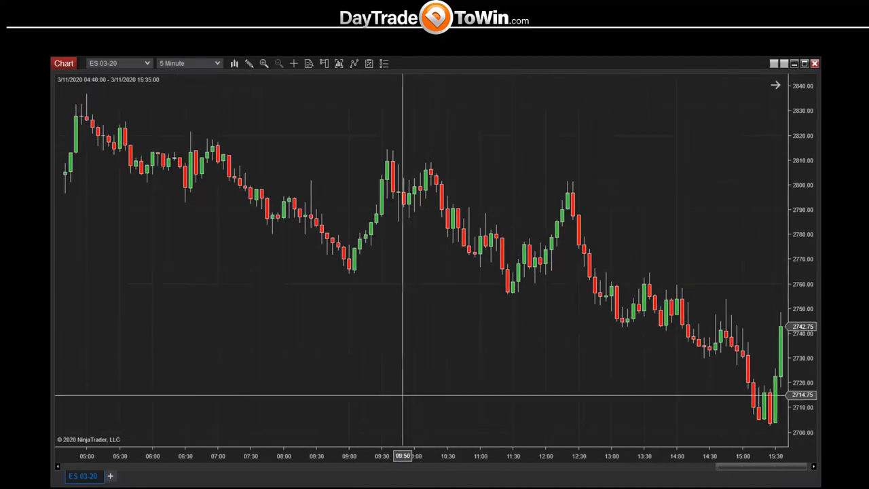
scroll(402, 394, up, 6)
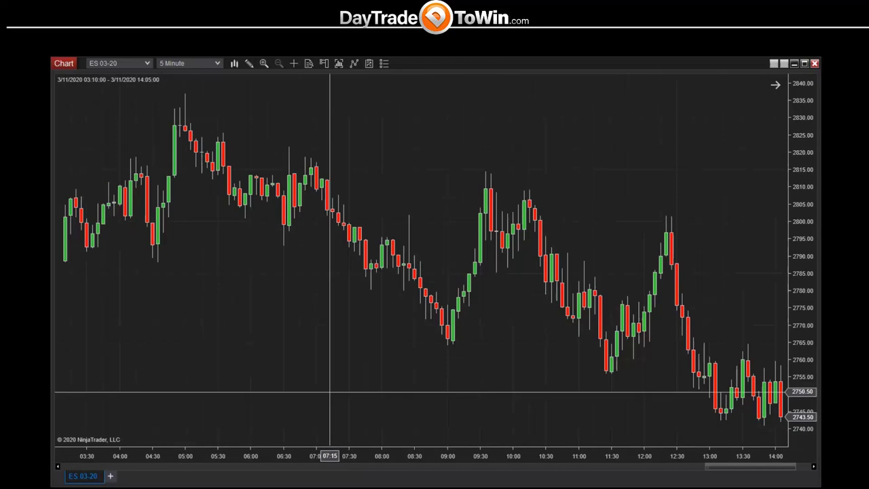
scroll(330, 392, up, 1)
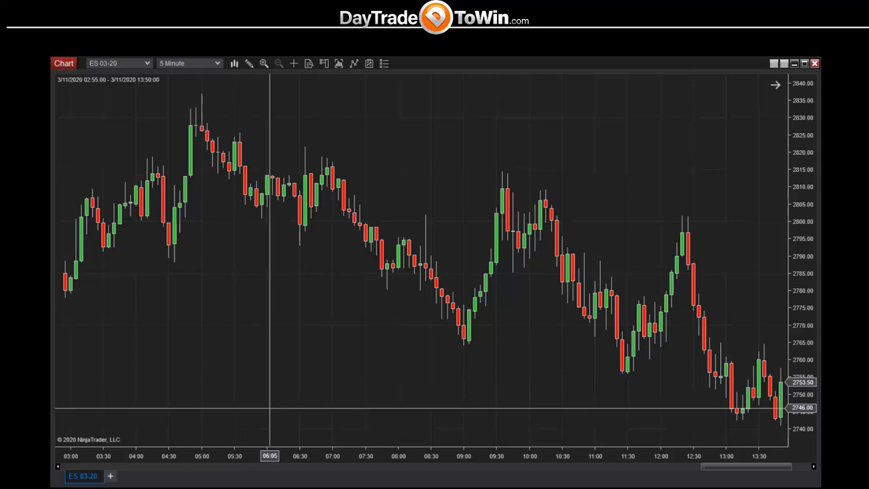
scroll(287, 410, up, 4)
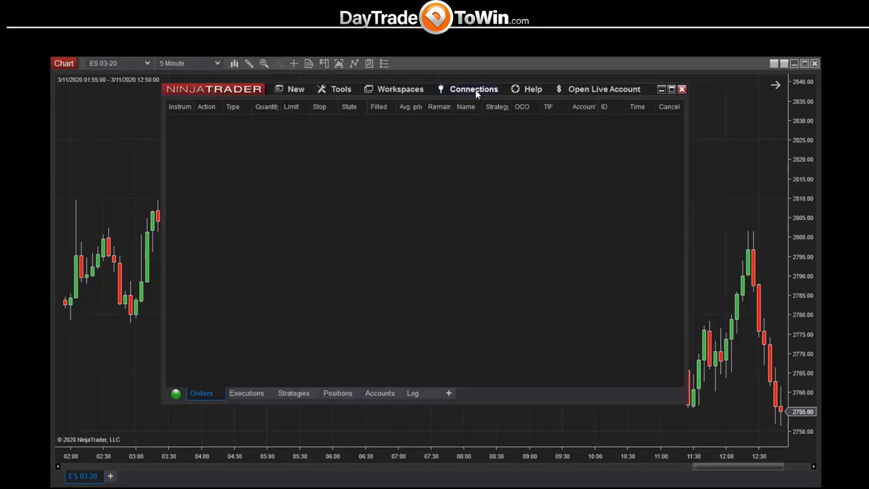
Check the active data connections in the Control Center, then minimise it.
click(475, 93)
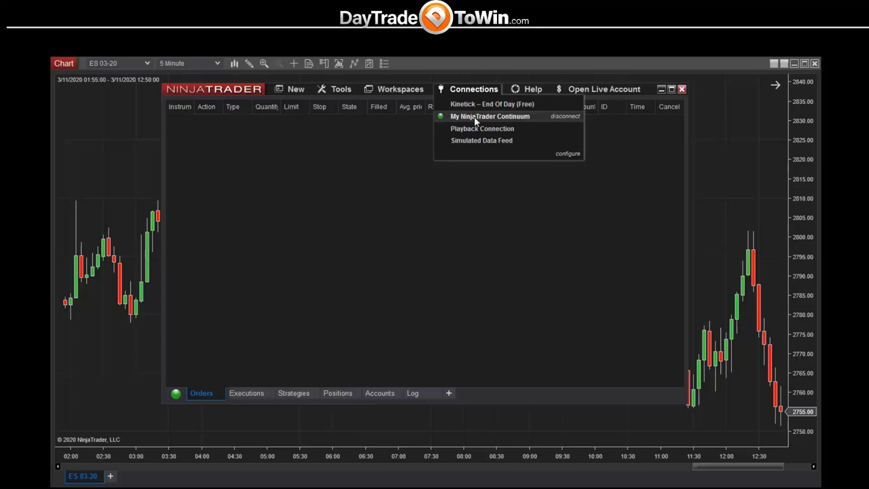
click(662, 89)
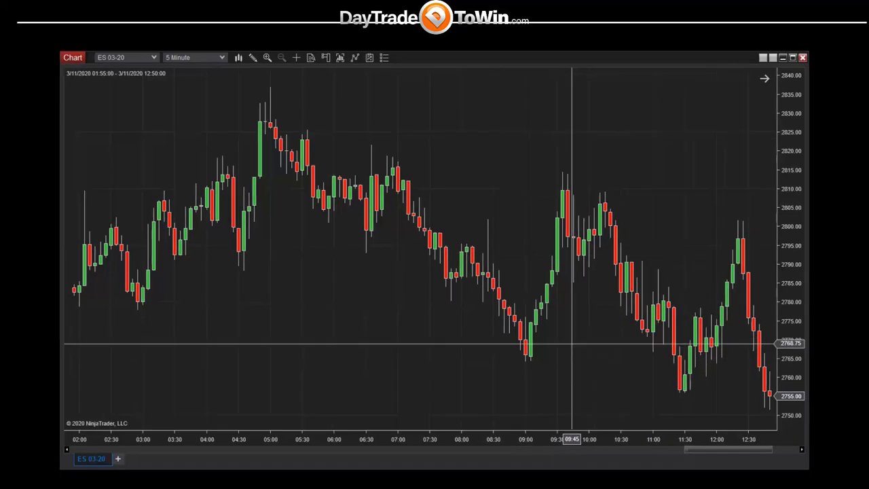
Bring Firefox forward and select just the daytradetowin.com domain in the address bar.
click(55, 481)
mouse_move(329, 70)
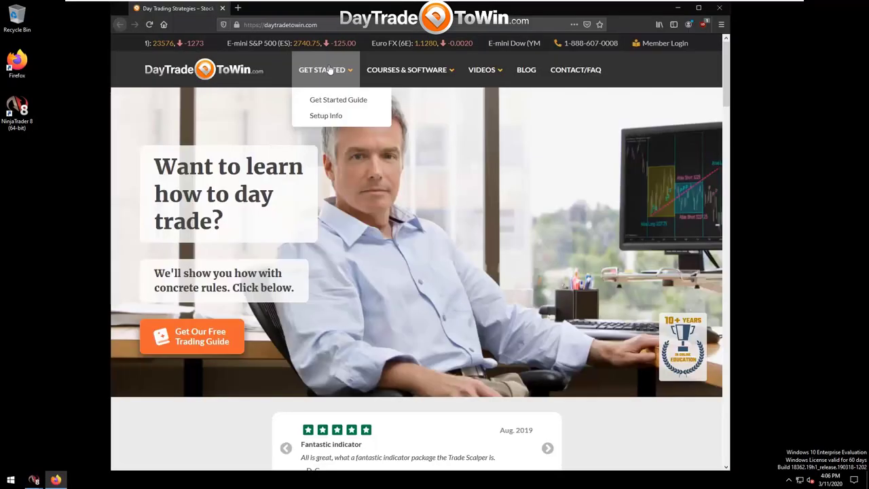
click(287, 25)
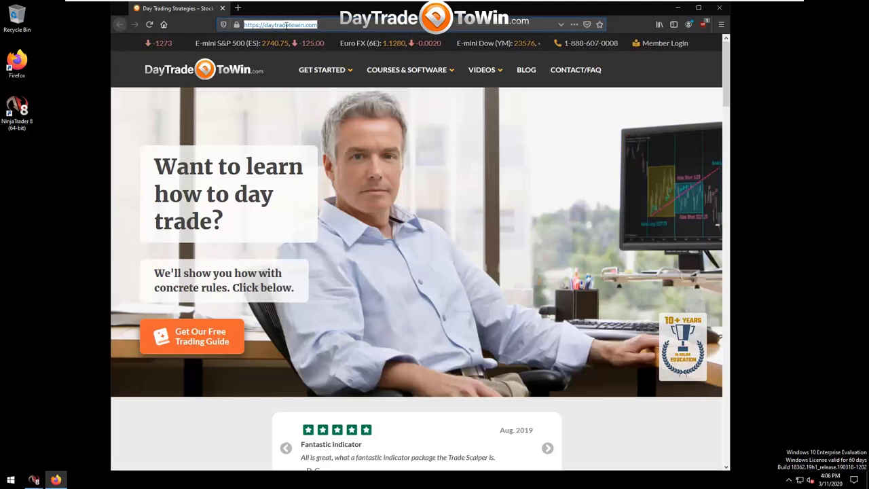
click(287, 25)
drag(317, 25, 263, 25)
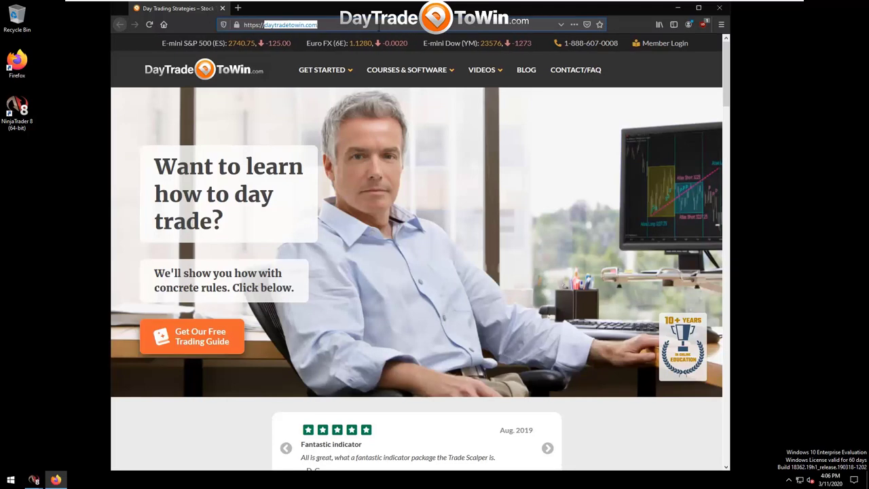
Open GET STARTED > Setup Info, view the How to Add an Indicator section, then return to the top.
mouse_move(339, 77)
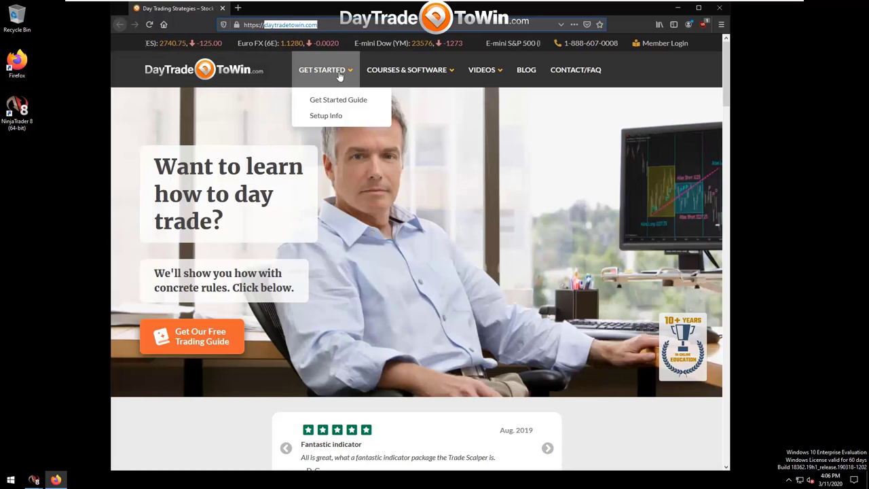
click(329, 119)
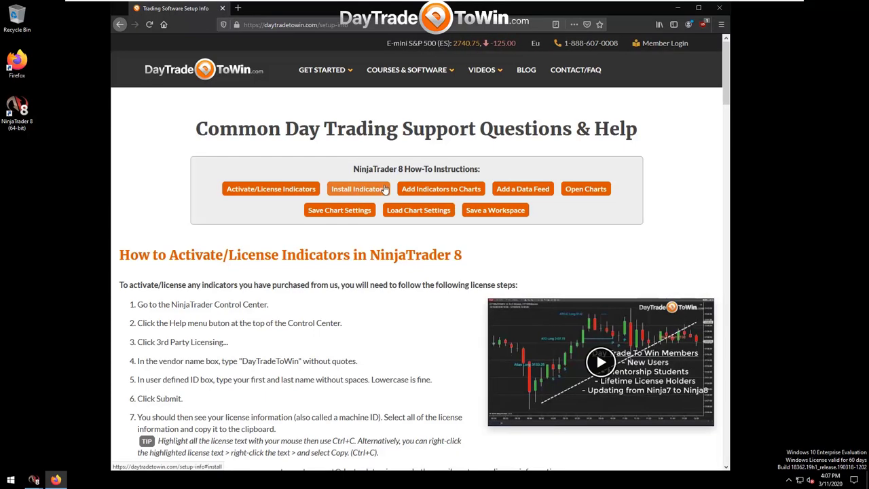
click(464, 195)
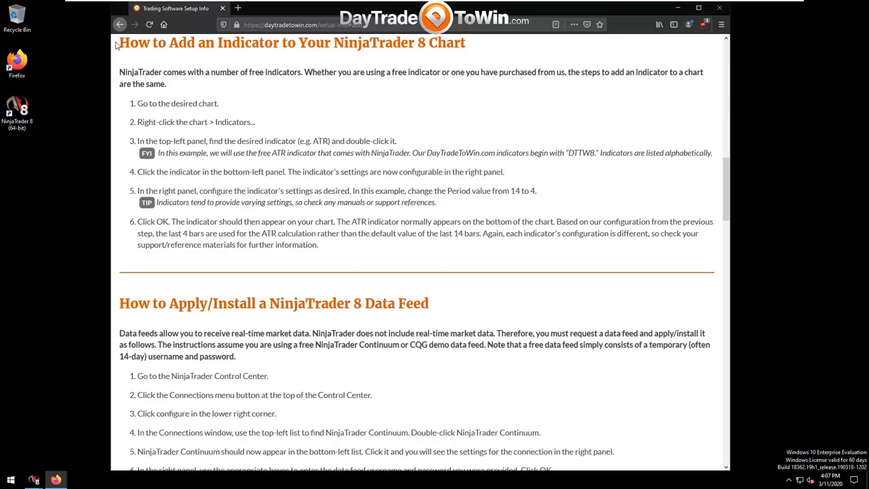
drag(118, 44, 638, 247)
click(637, 247)
drag(727, 166, 720, 68)
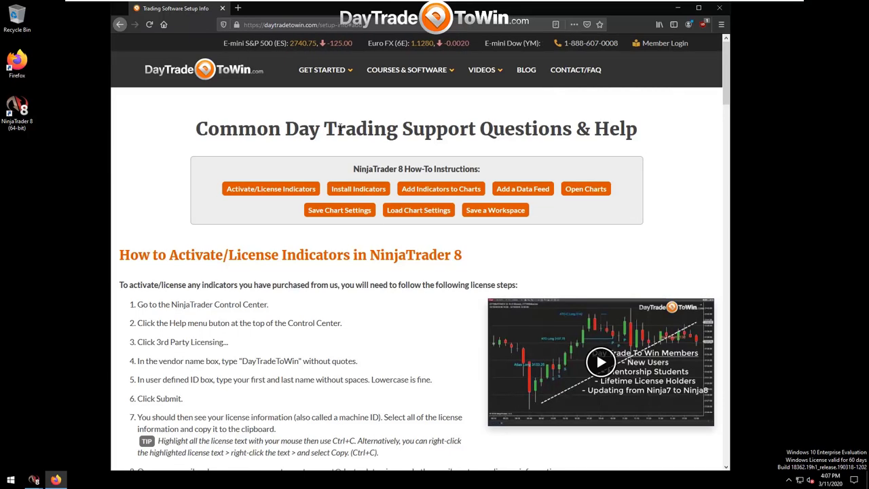
Open the Get Started Guide from GET STARTED and scroll down through it.
mouse_move(334, 81)
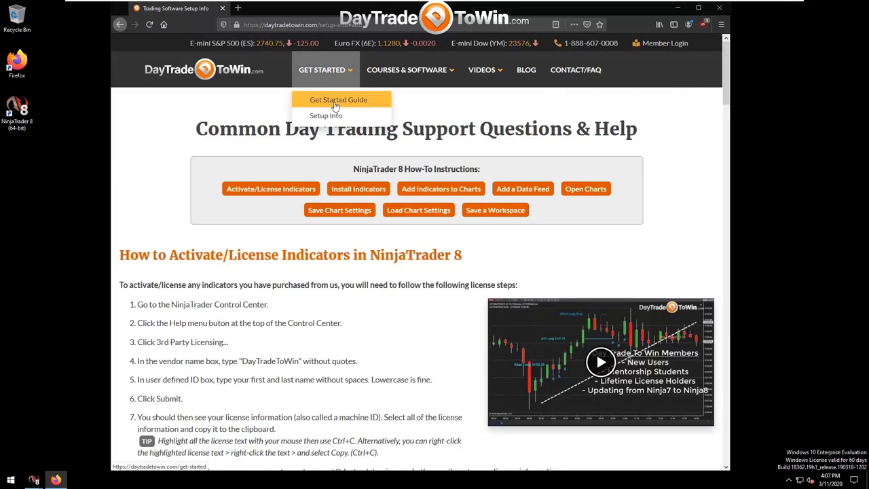
click(335, 105)
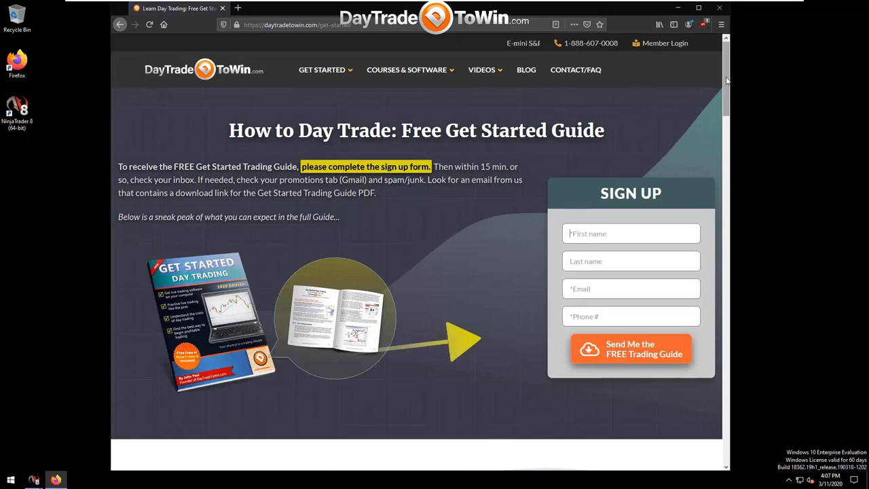
drag(726, 80, 750, 401)
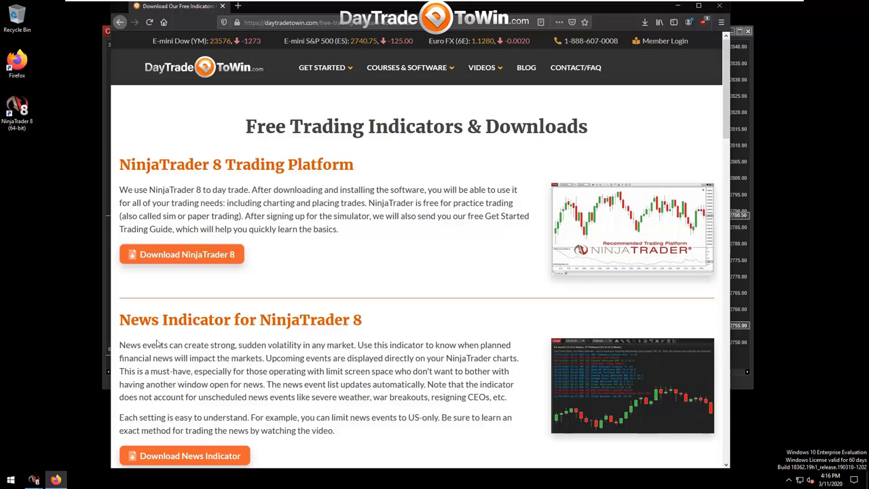
Scroll to the News Indicator for NinjaTrader 8 section, review its install steps 1–5, and open the download form.
mouse_move(380, 71)
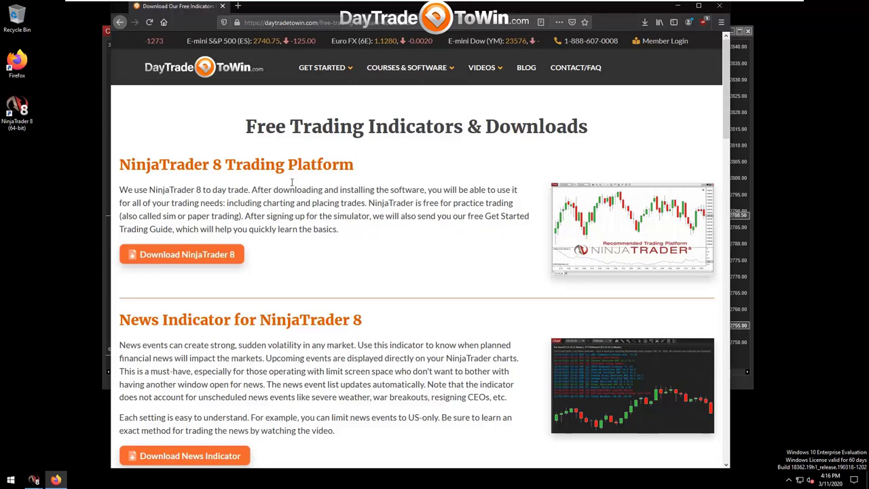
scroll(324, 261, down, 1)
scroll(238, 267, down, 2)
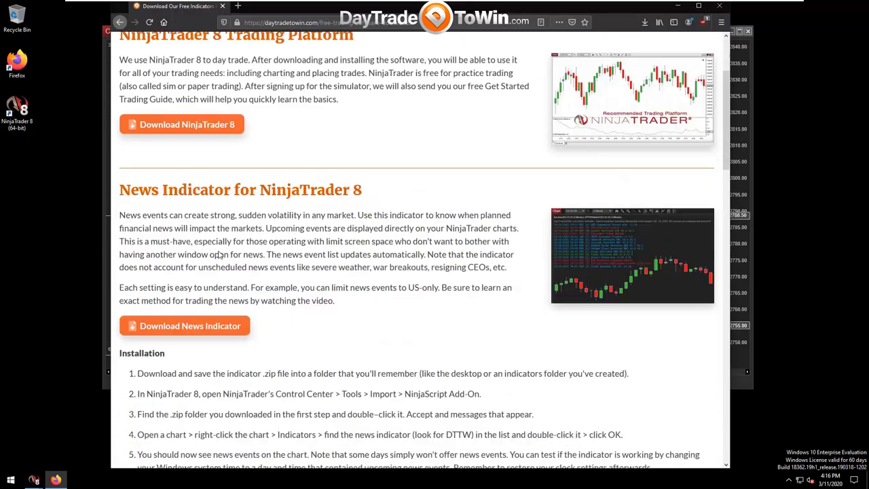
drag(121, 180, 233, 181)
click(238, 215)
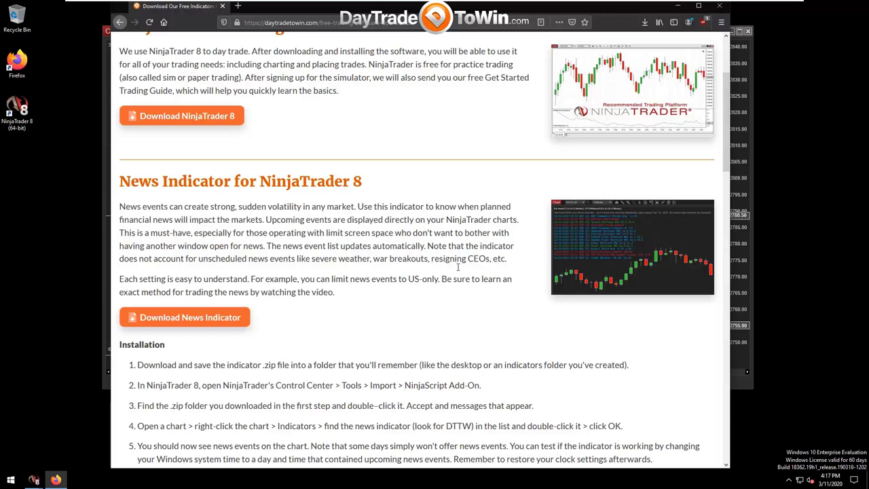
scroll(557, 261, down, 1)
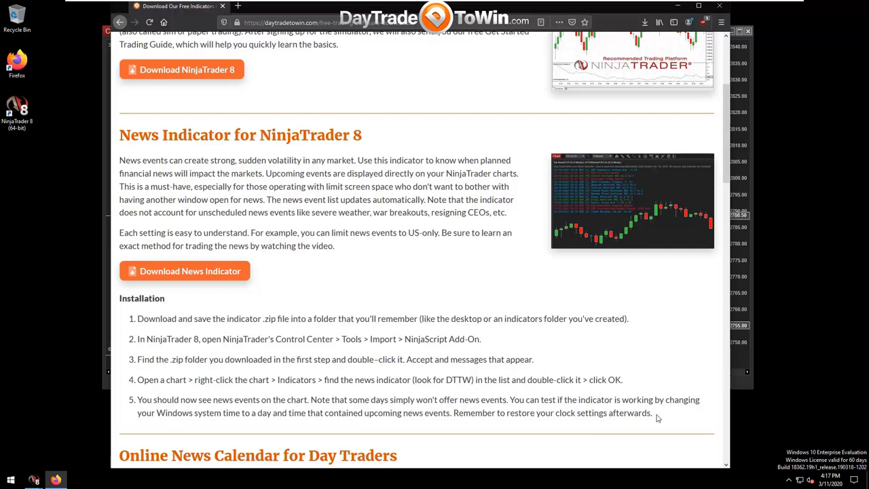
drag(657, 416, 134, 319)
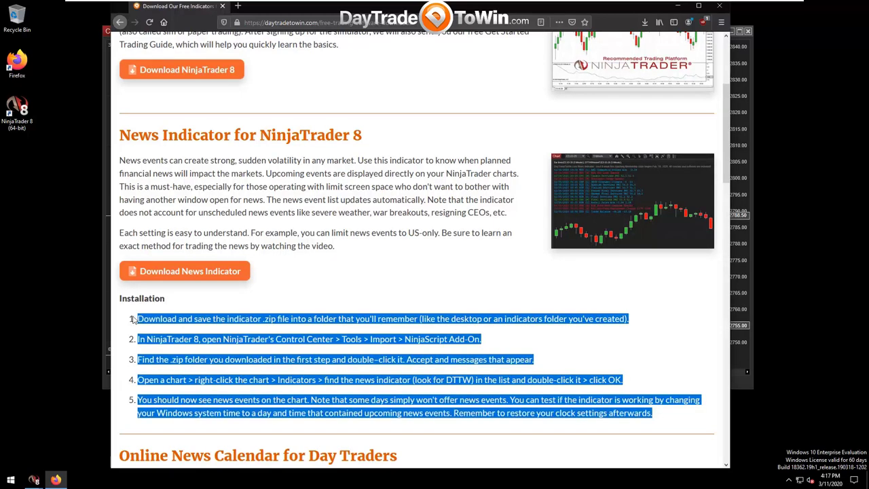
click(211, 308)
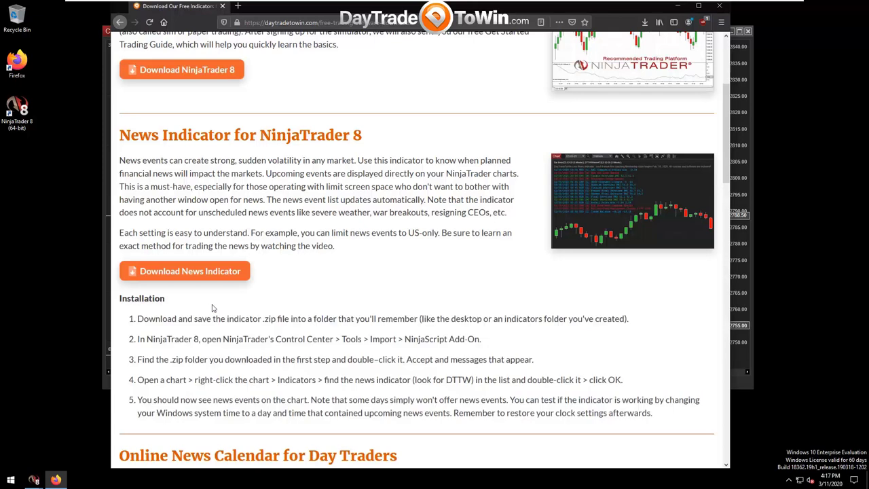
click(211, 272)
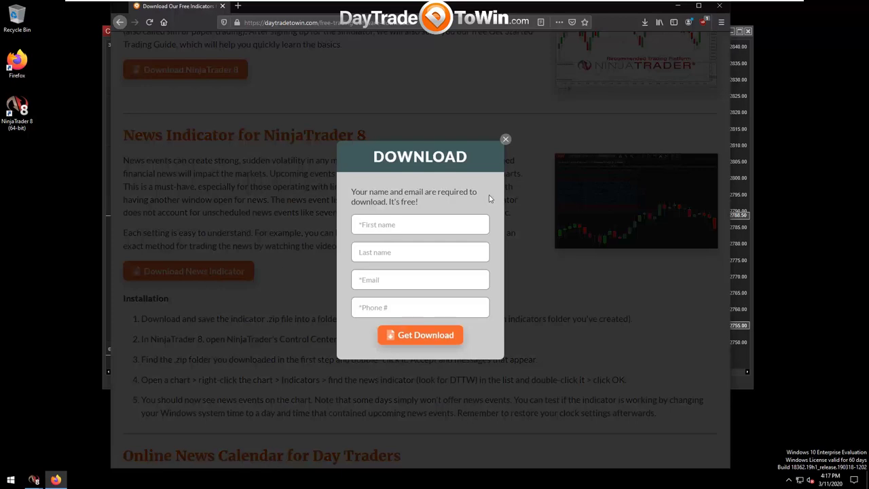
Close the download form and show the browser's downloads list with Ctrl+Shift+Y.
click(506, 140)
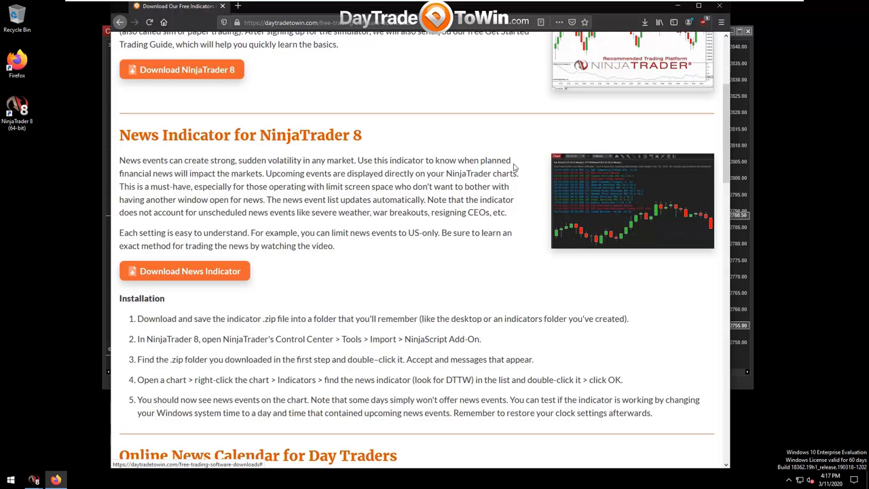
key(ctrl+shift+y)
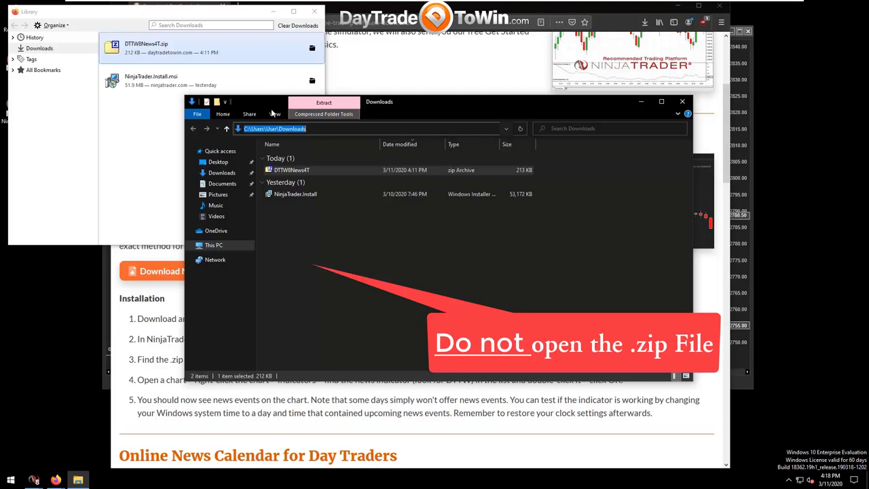
Move the Downloads folder window lower-left and select the DTTW8News4T.zip archive without opening it.
drag(261, 103, 248, 115)
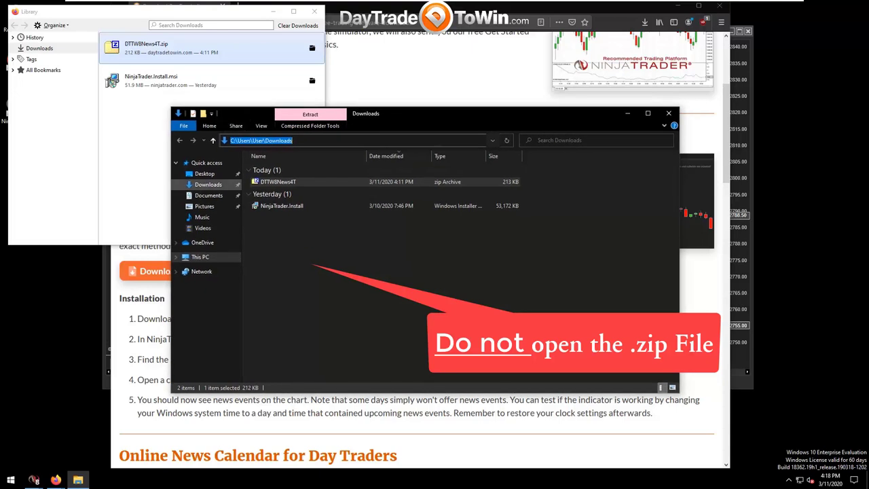
click(380, 285)
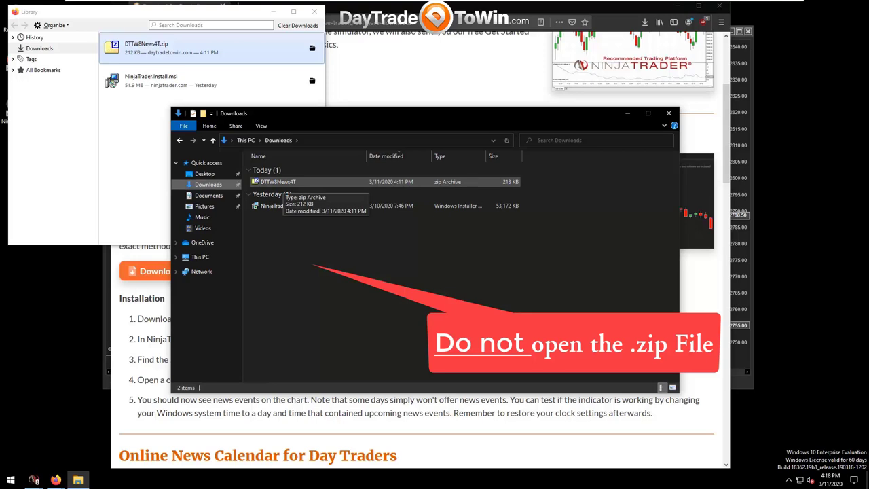
click(278, 182)
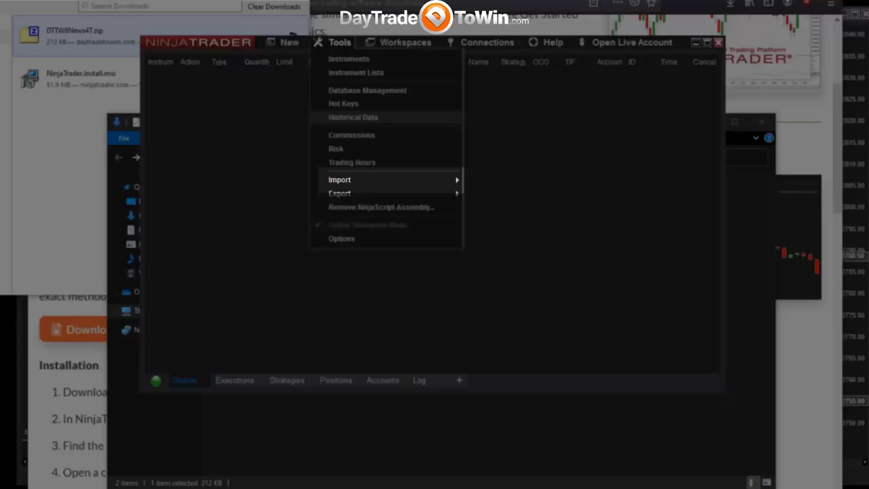
Open the NinjaScript Add-On import window and go to the pasted C:\Users\User\Downloads folder.
mouse_move(353, 179)
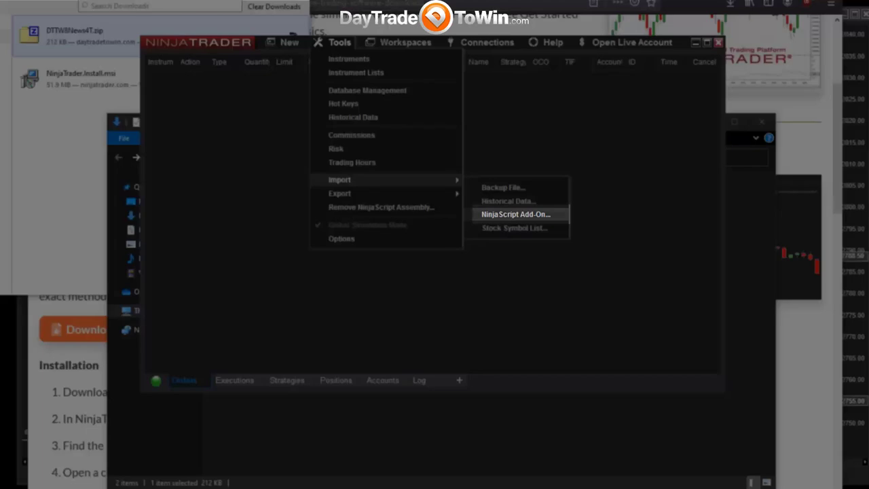
key(Return)
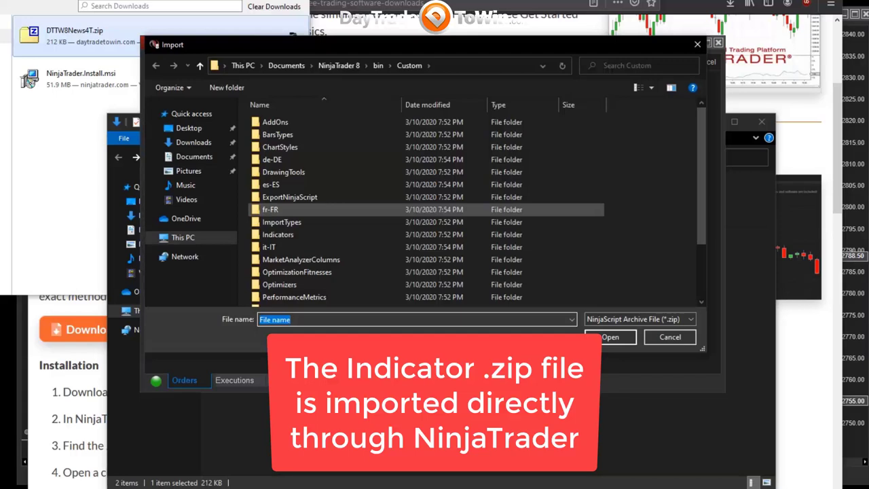
click(475, 65)
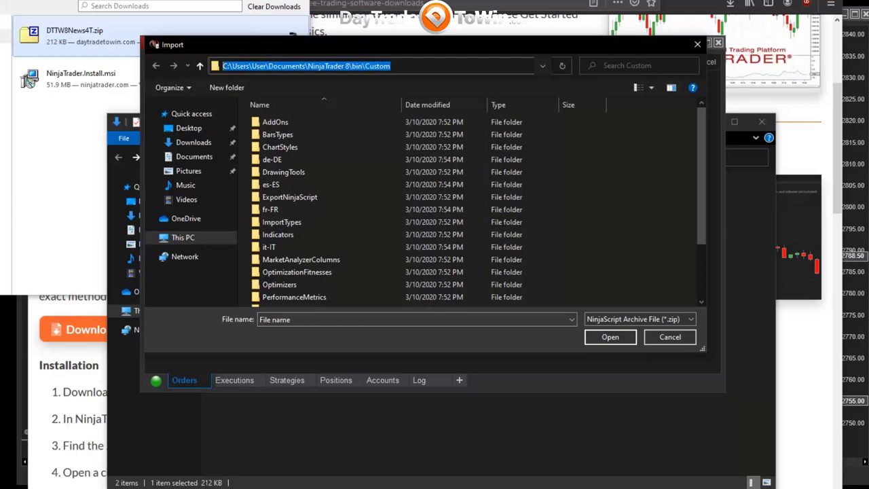
right_click(400, 67)
click(428, 120)
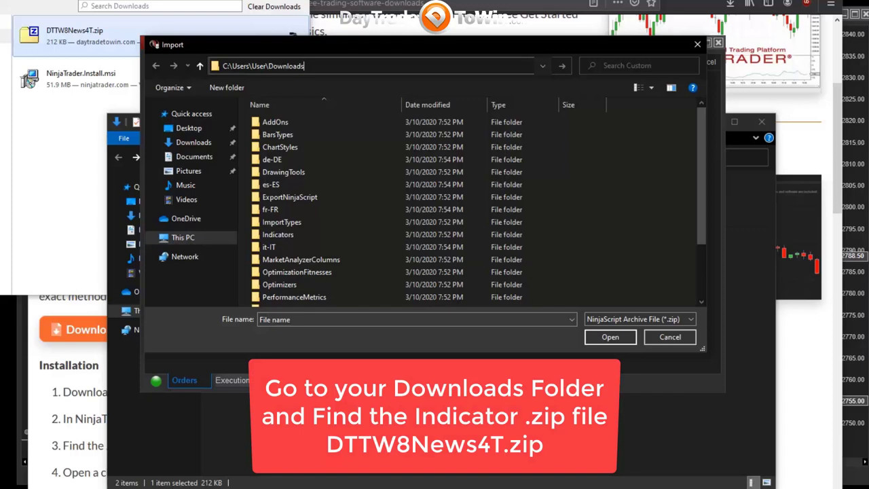
key(Return)
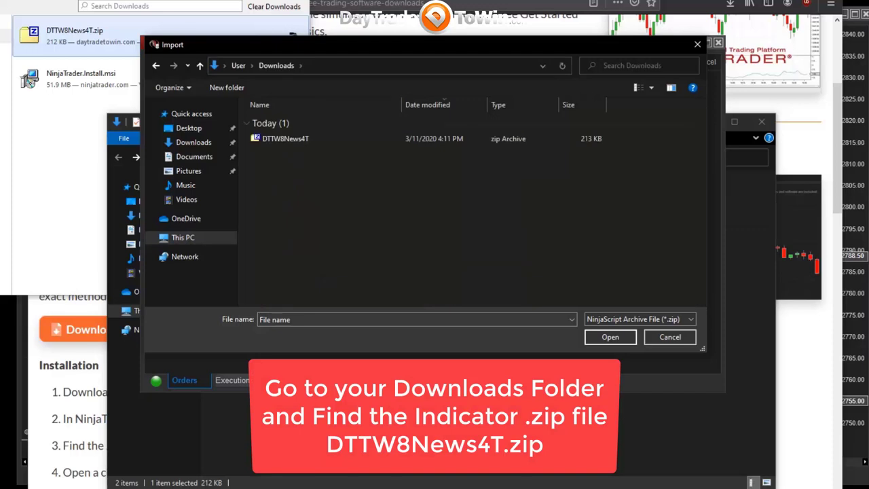
Select the DTTW8News4T archive and submit it for import.
click(286, 139)
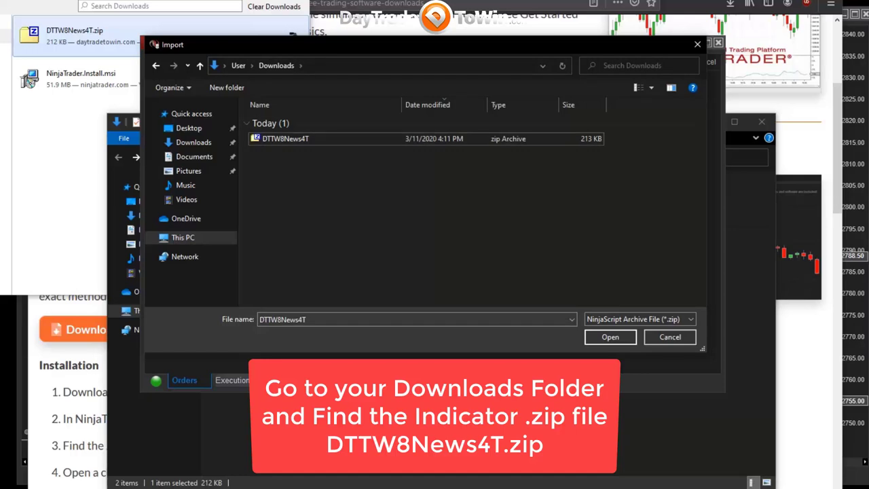
click(193, 142)
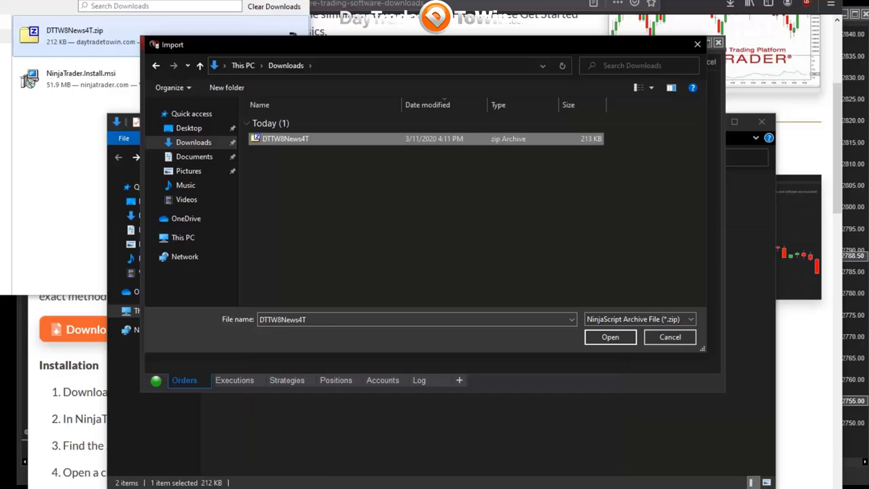
click(610, 337)
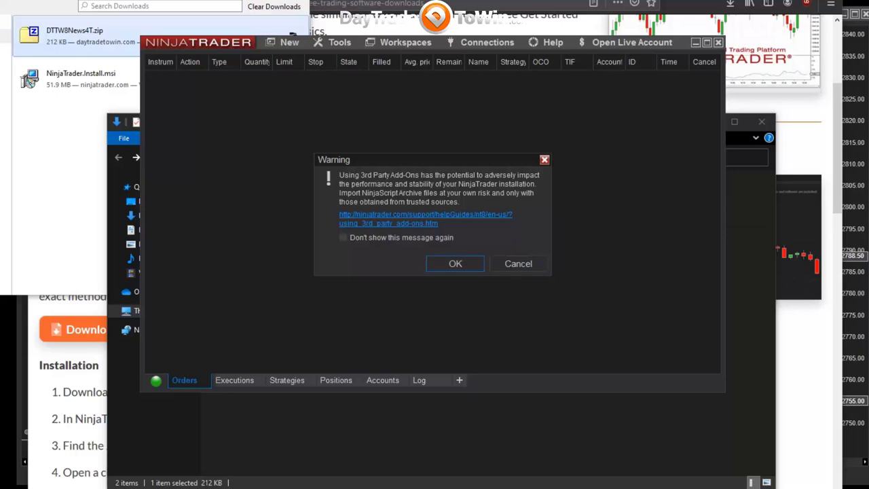
Accept the 3rd Party Add-Ons warning and dismiss the DTTW8News4T import success message.
click(455, 263)
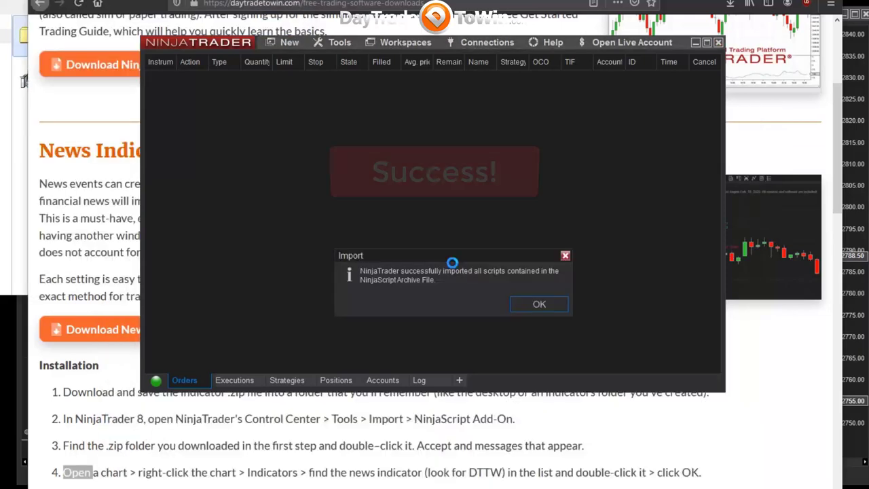
click(543, 304)
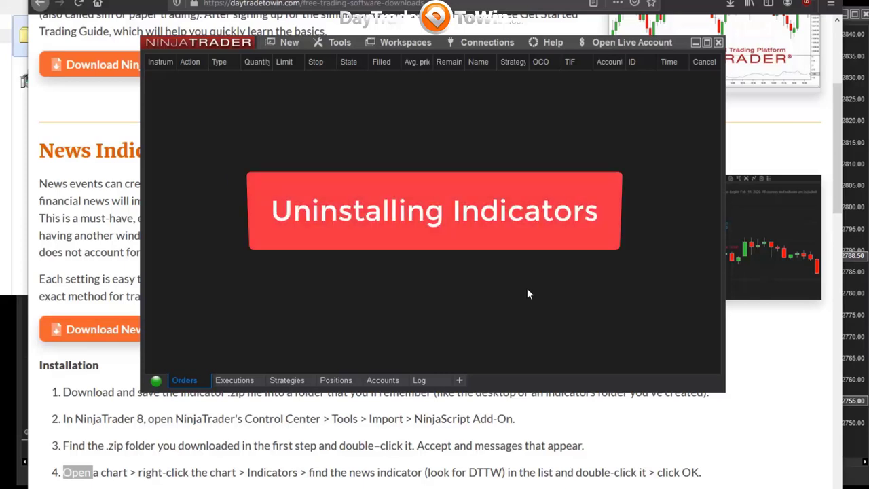
Remove the DTTW8News4T assembly through Tools > Remove NinjaScript Assembly.
click(339, 43)
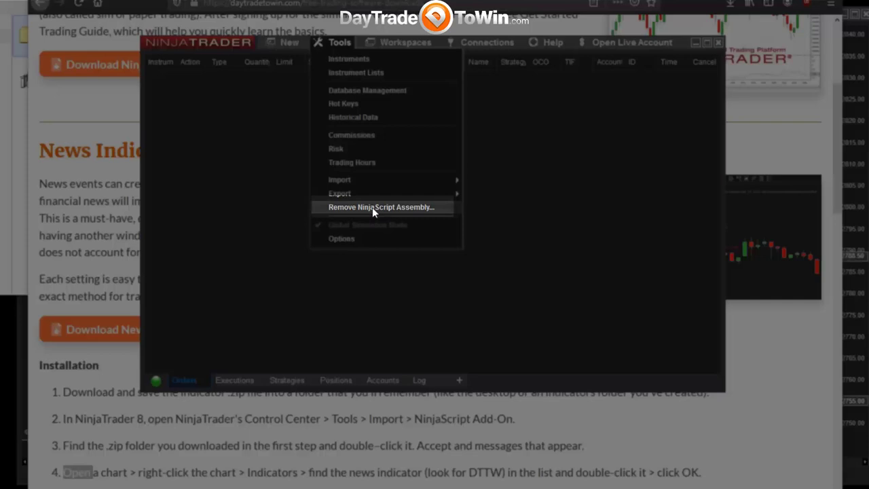
click(373, 207)
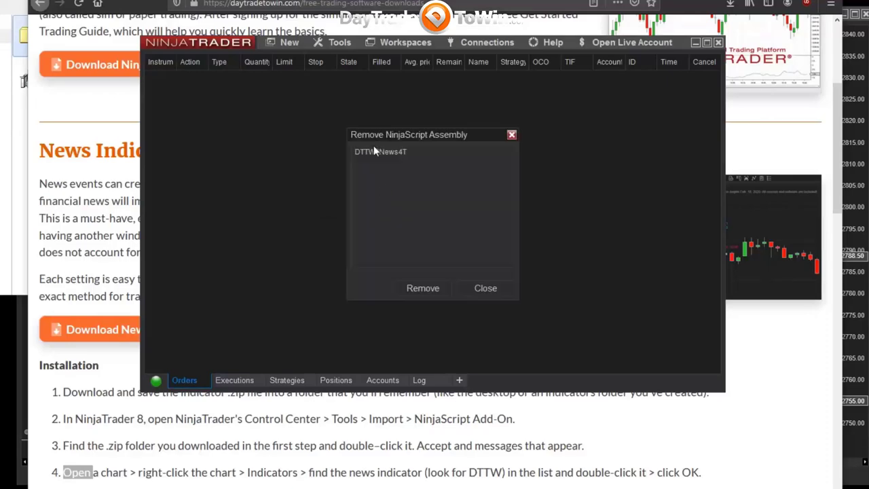
click(370, 151)
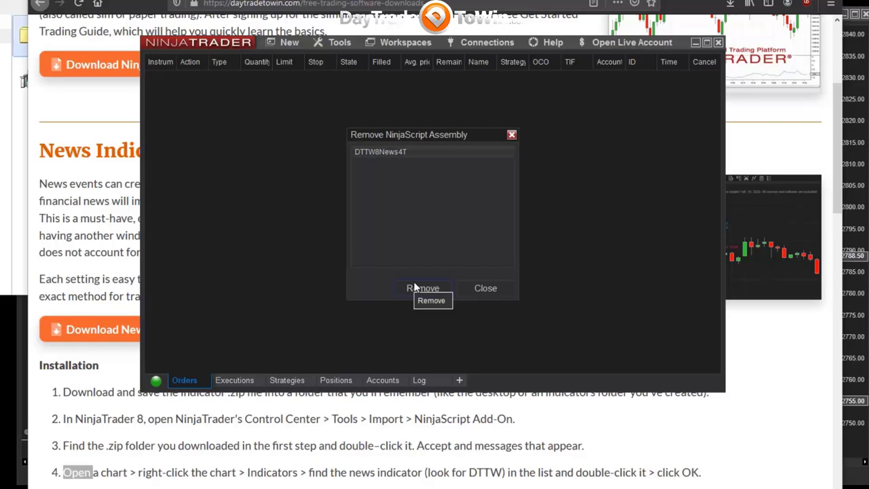
click(488, 288)
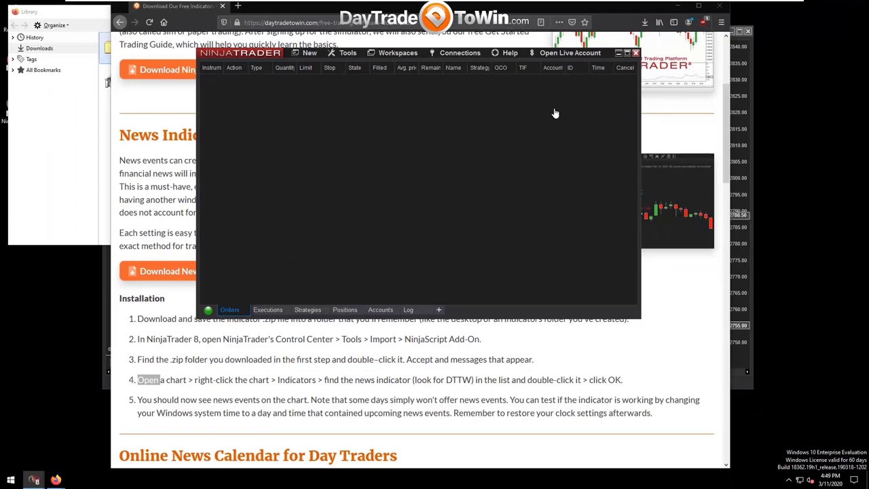
Minimize the Control Center and Firefox, close the downloads Library, and bring the ES 03-20 chart forward.
click(618, 55)
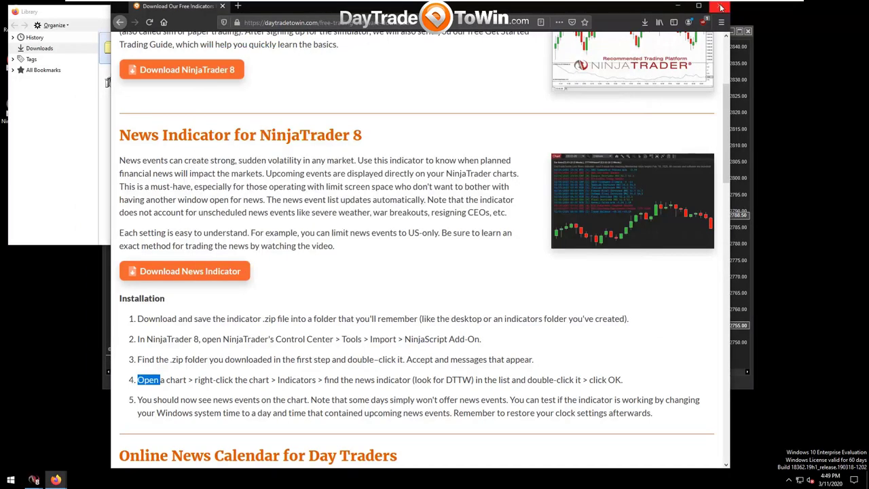
click(677, 6)
click(314, 11)
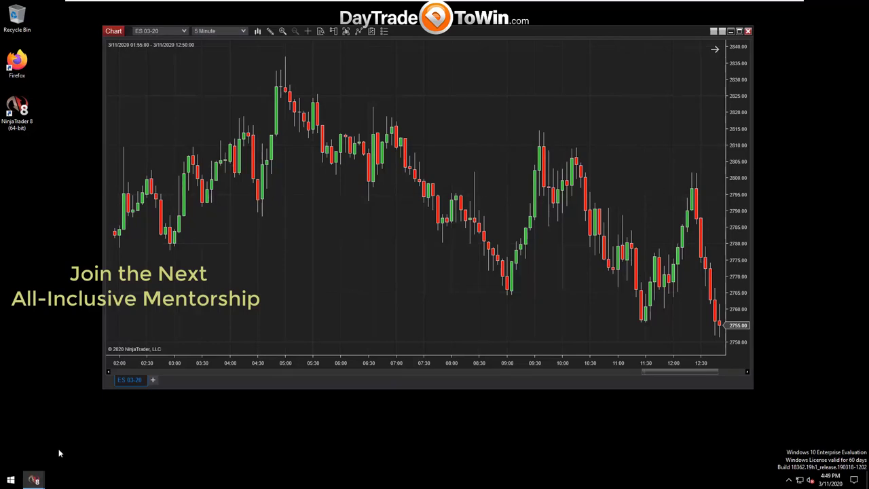
mouse_move(36, 481)
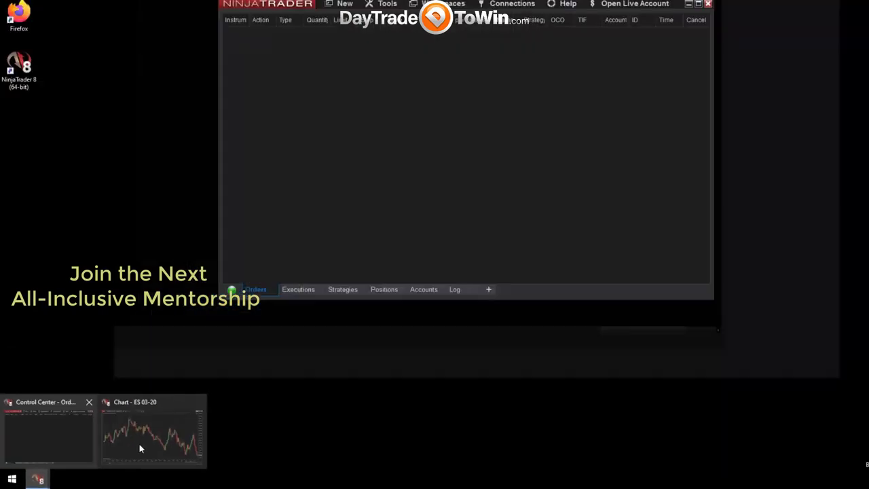
click(140, 448)
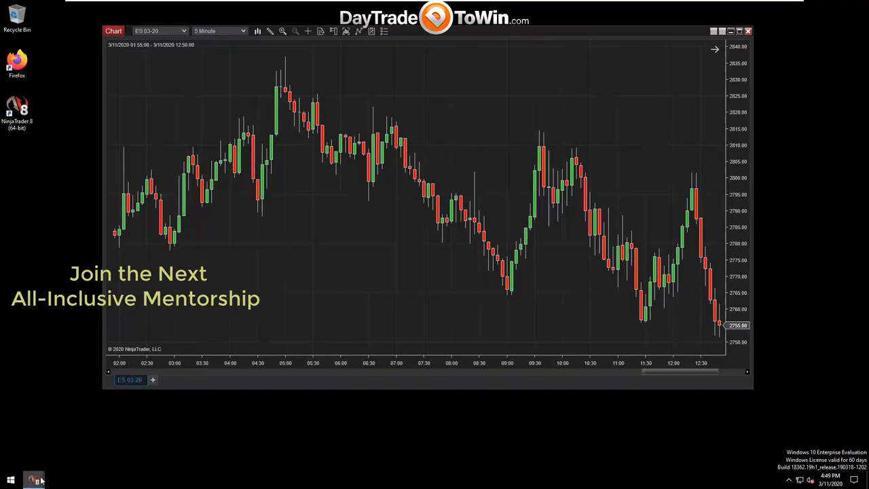
mouse_move(34, 481)
click(126, 445)
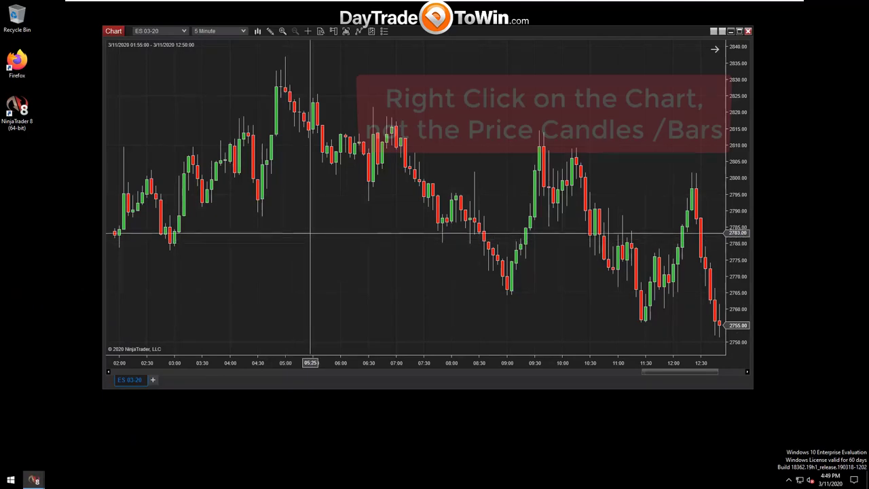
Open the chart's Indicators dialog and scroll the list down to DTTW8News4T.
right_click(325, 212)
click(312, 233)
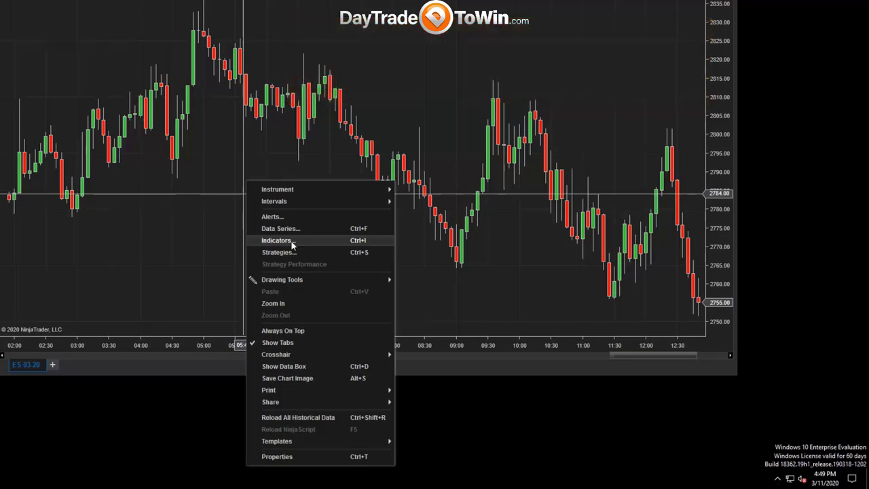
click(291, 241)
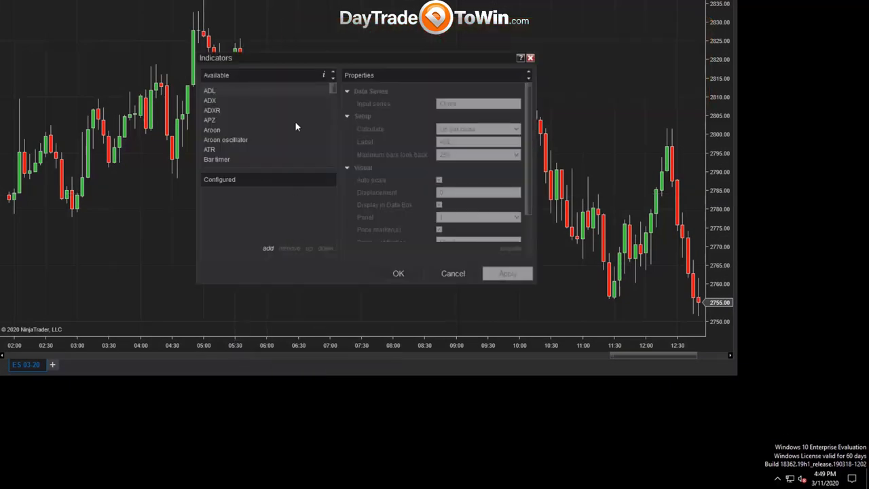
scroll(332, 89, down, 3)
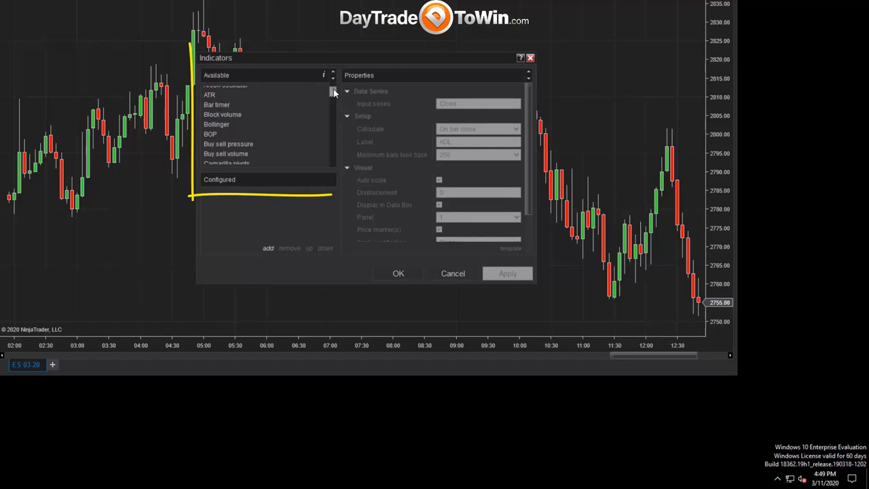
scroll(334, 93, down, 10)
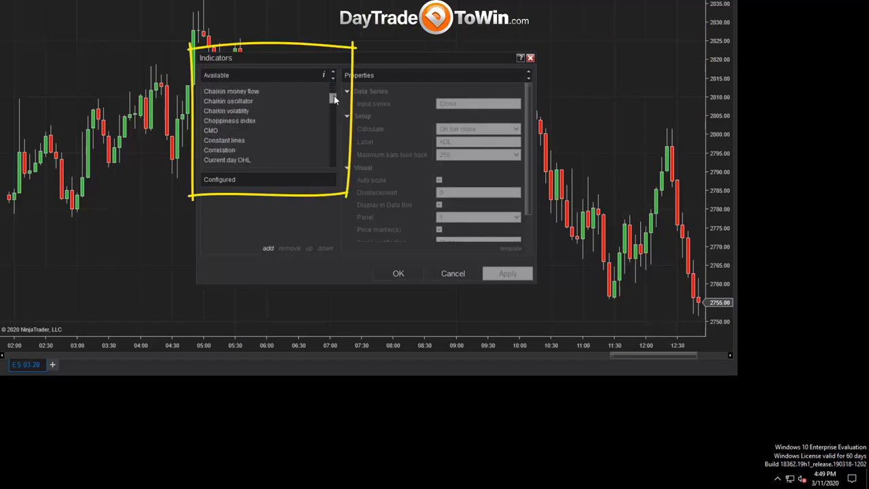
scroll(334, 102, down, 12)
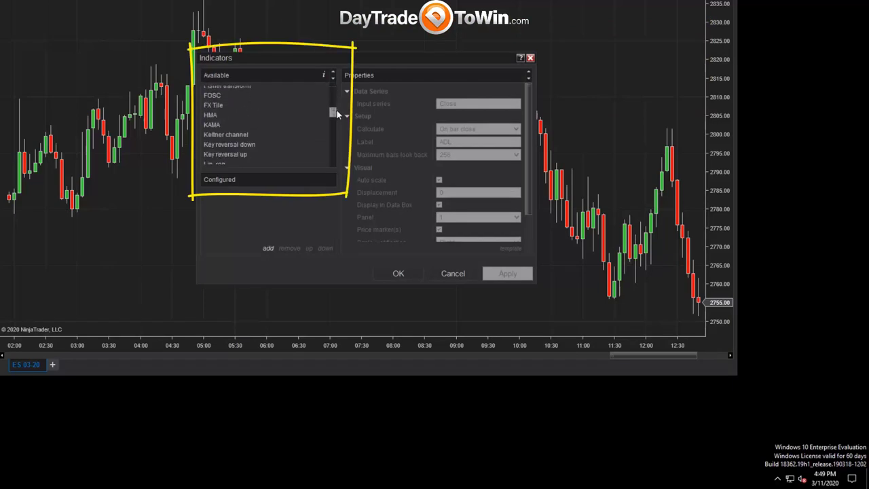
scroll(337, 117, down, 10)
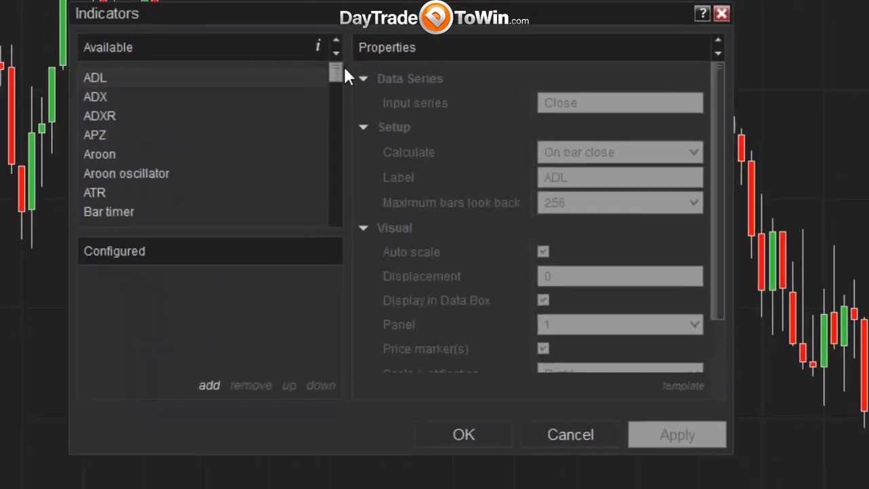
scroll(335, 85, down, 5)
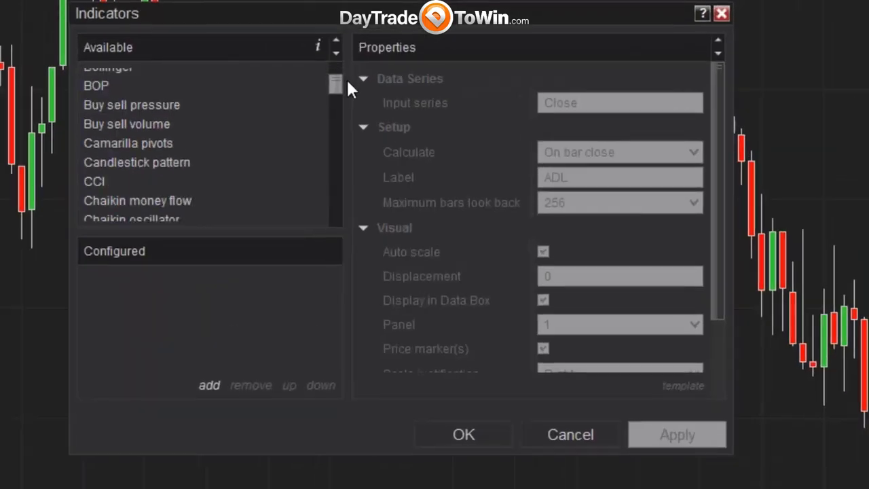
drag(350, 87, 353, 111)
Add DTTW8News4T to the chart with Maximum events at 15 and apply it.
click(184, 163)
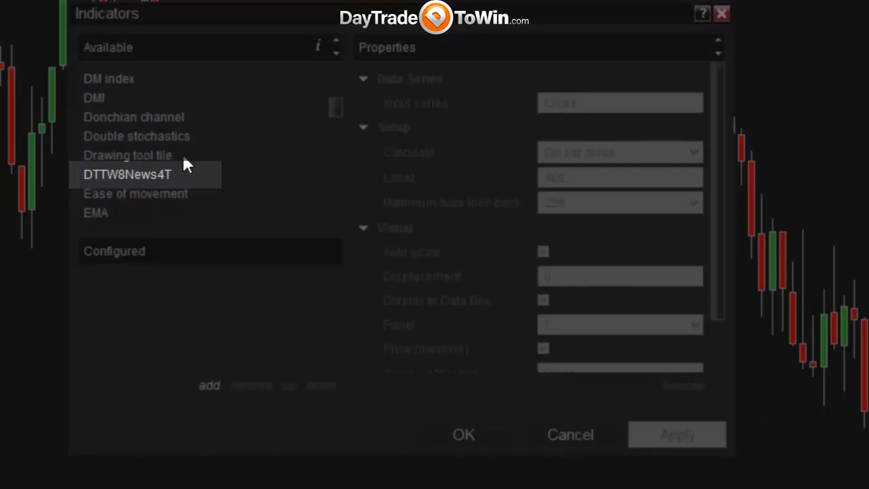
double_click(149, 175)
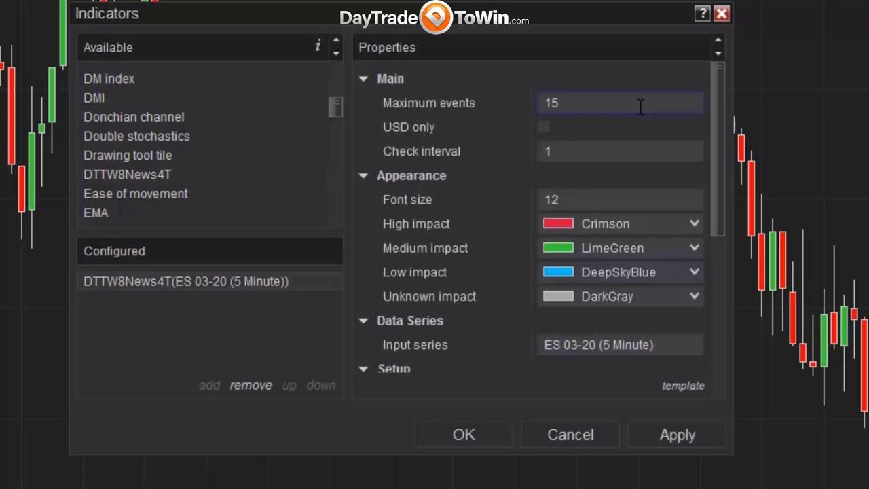
click(687, 104)
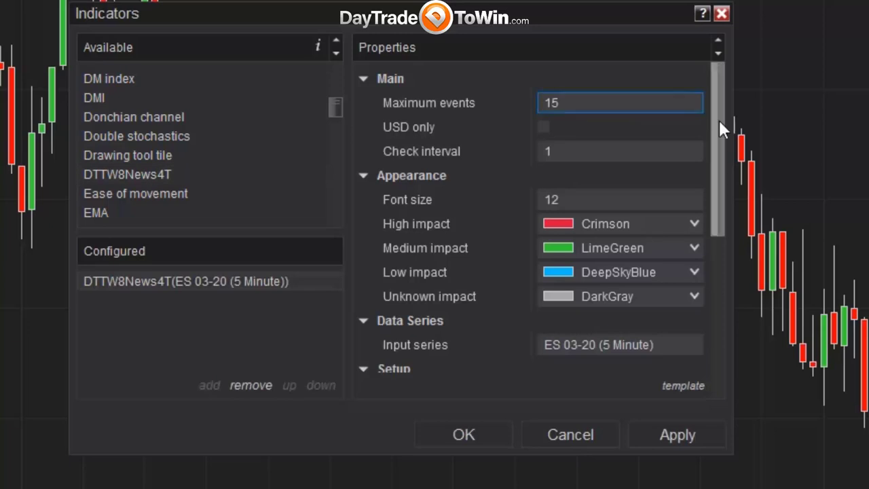
drag(719, 121, 723, 131)
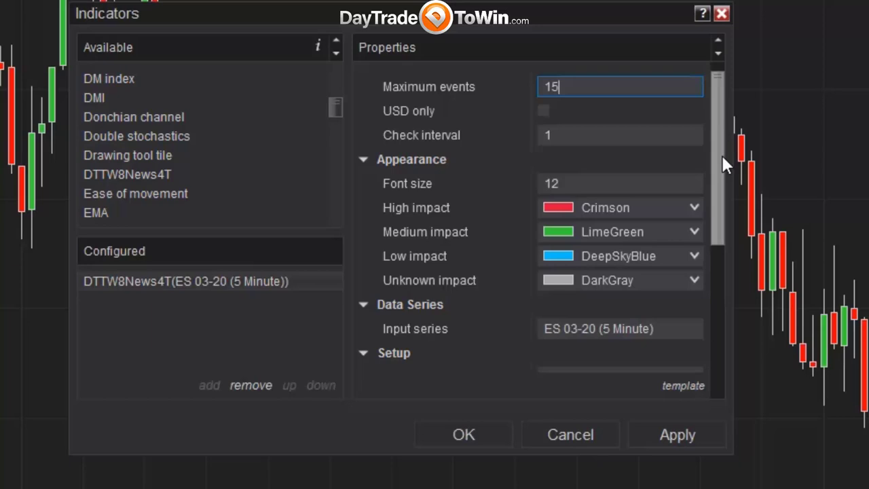
drag(722, 136, 726, 89)
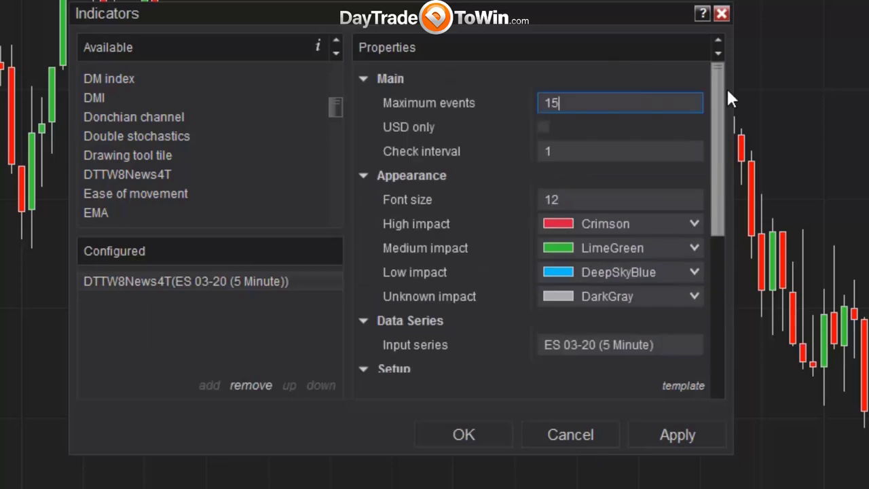
click(470, 438)
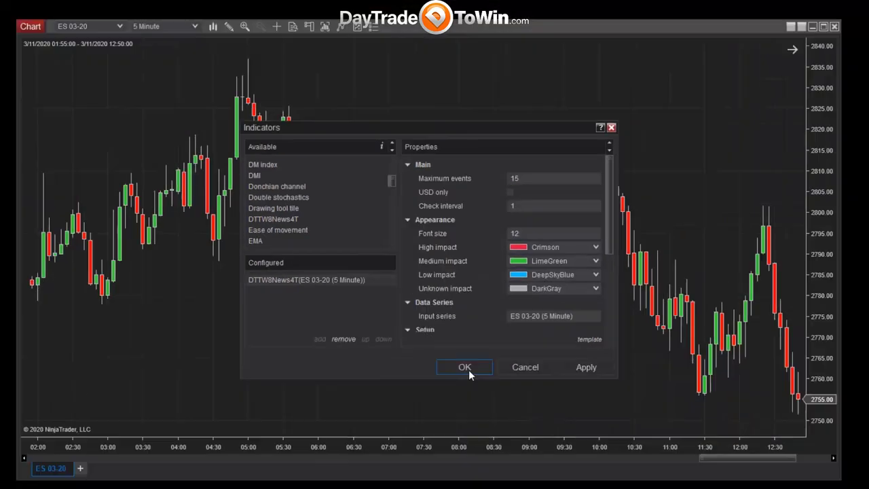
click(467, 436)
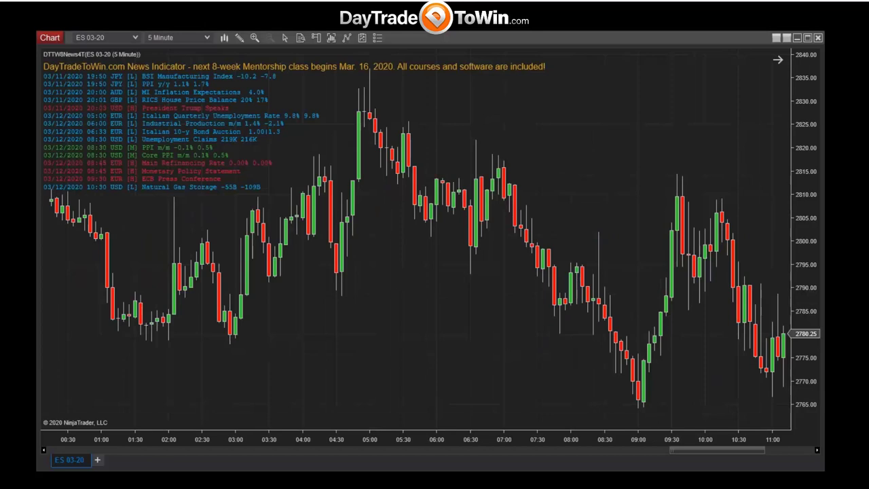
Scroll and pan the chart to review the news events from 03/11 19:50 to 03/12 10:30.
scroll(269, 306, down, 3)
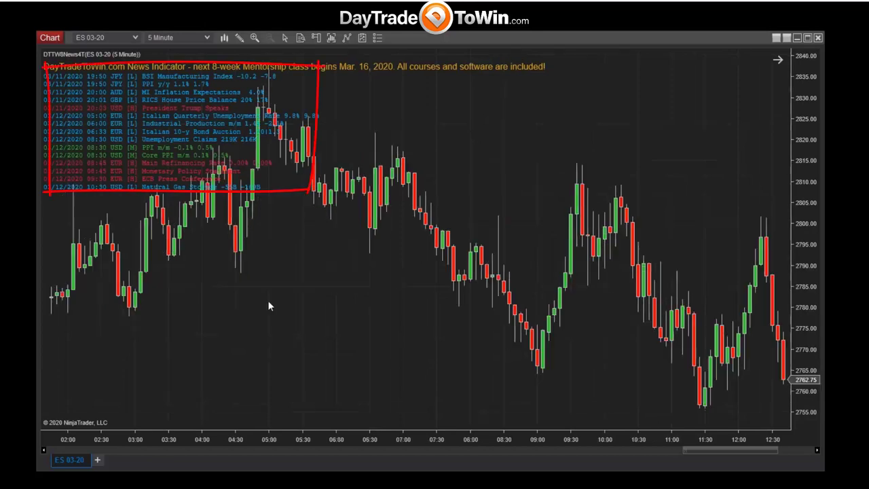
scroll(270, 304, up, 5)
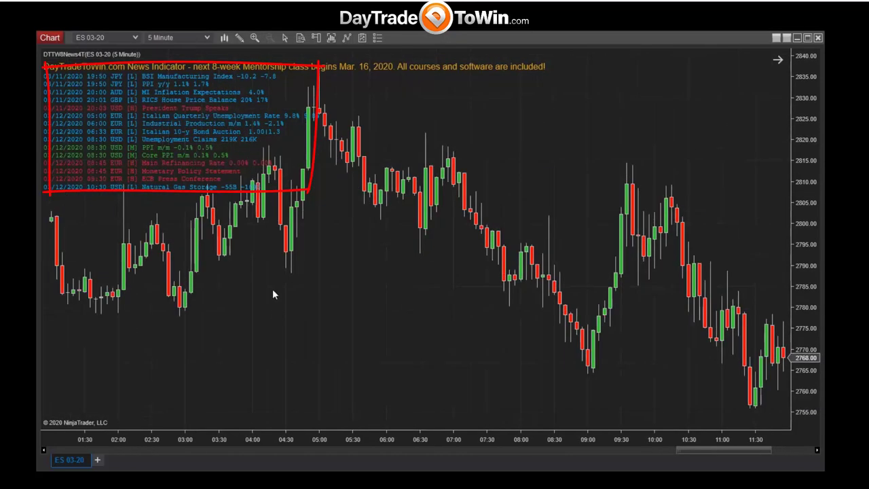
scroll(275, 292, down, 8)
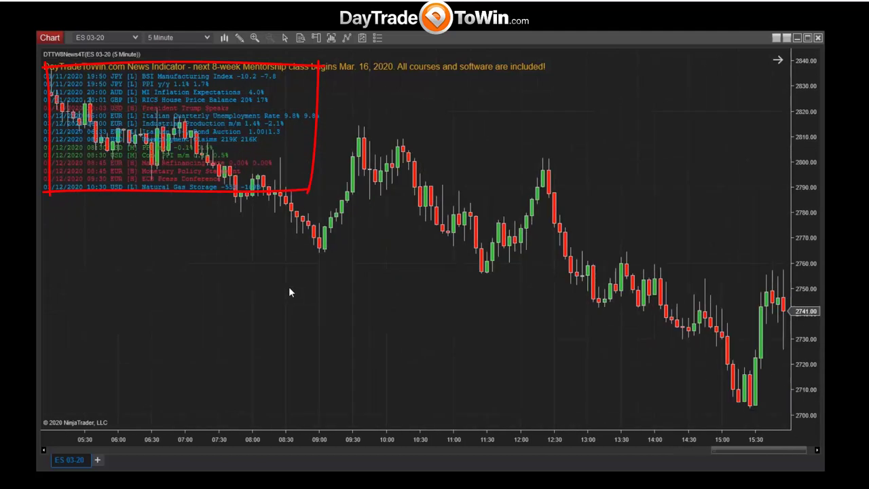
scroll(289, 292, up, 10)
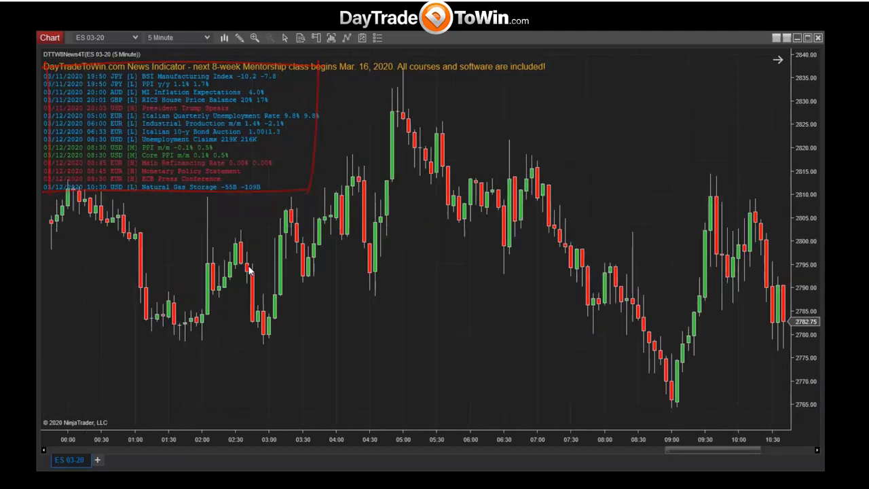
scroll(249, 270, up, 6)
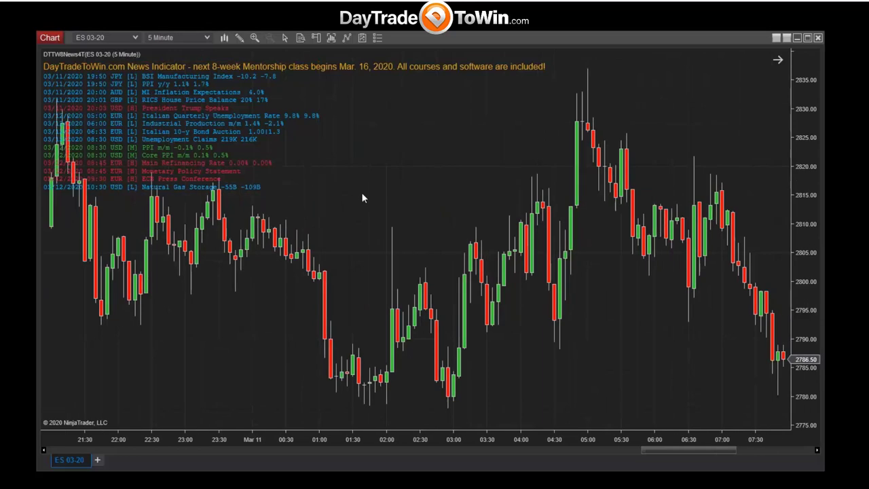
drag(362, 197, 347, 192)
scroll(343, 241, down, 2)
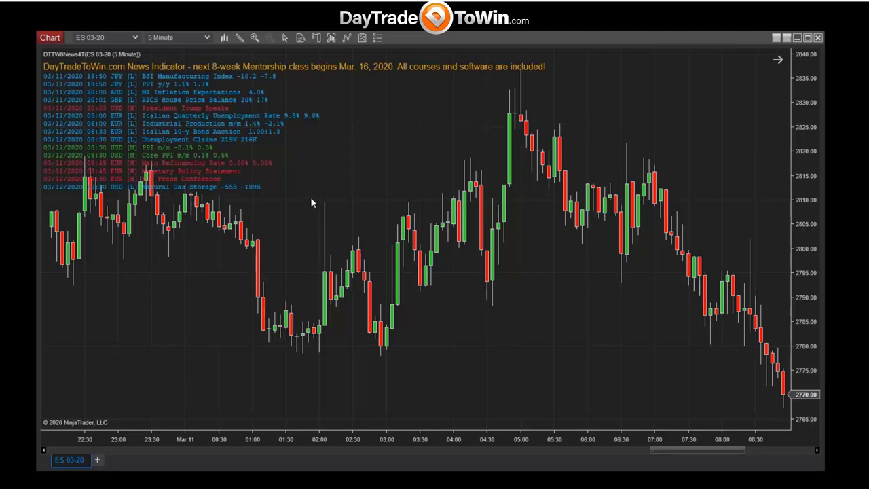
Change the news indicator to Maximum events 5 and Font size 14.
right_click(295, 183)
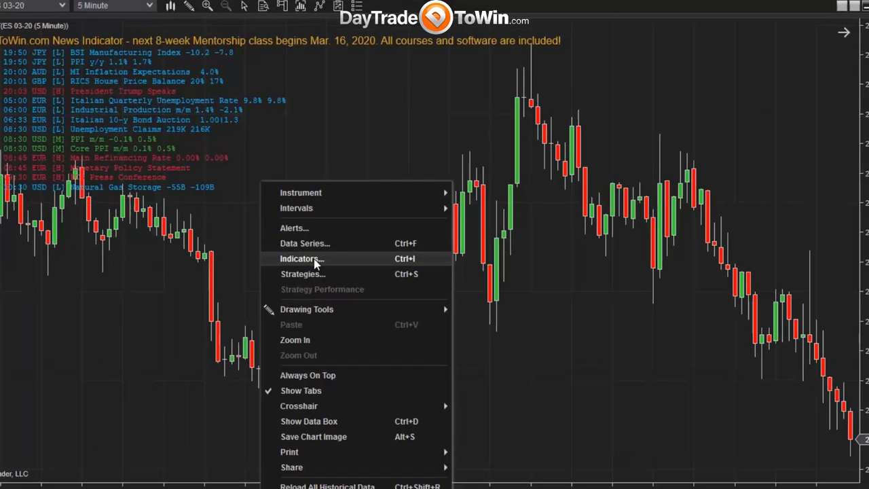
click(314, 258)
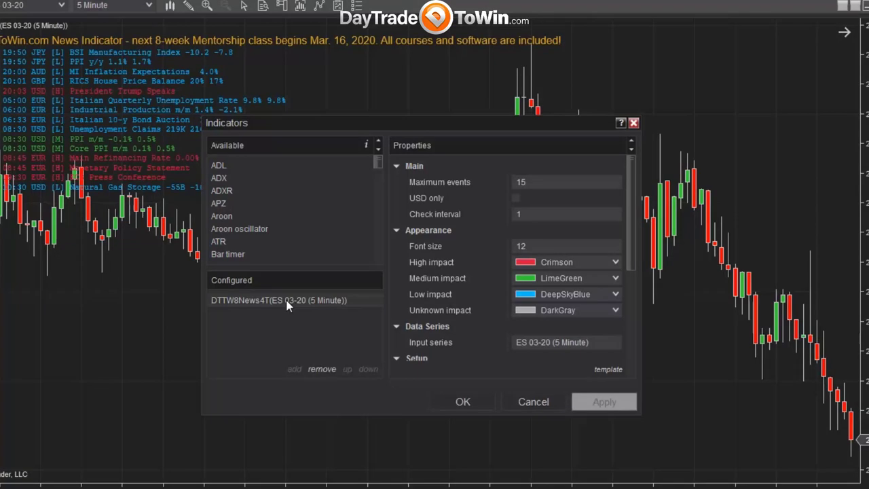
click(535, 182)
text(5)
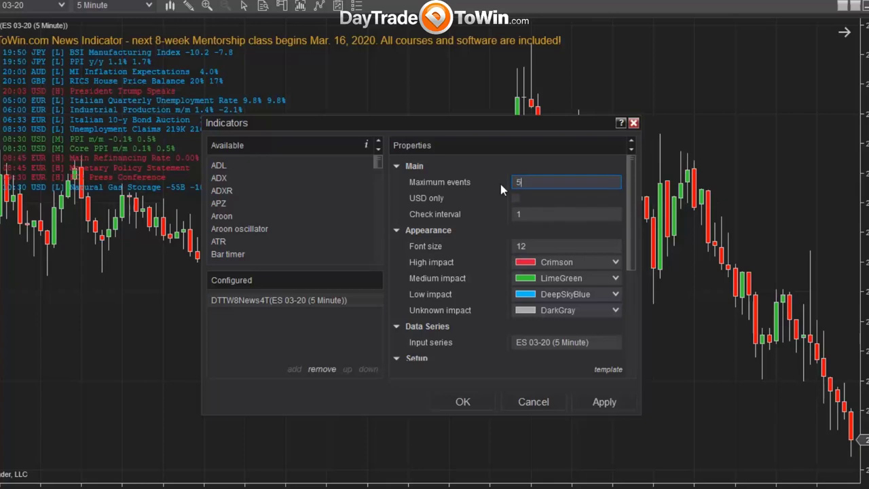
click(540, 247)
text(14)
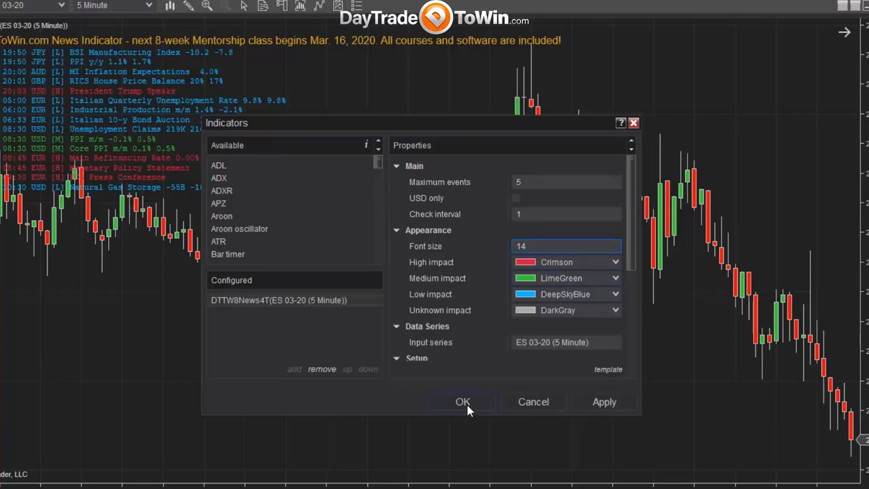
click(465, 403)
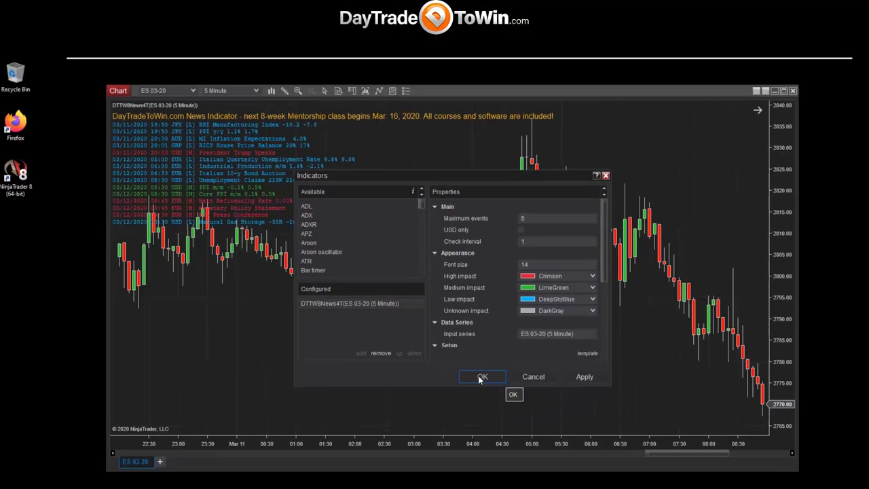
click(479, 377)
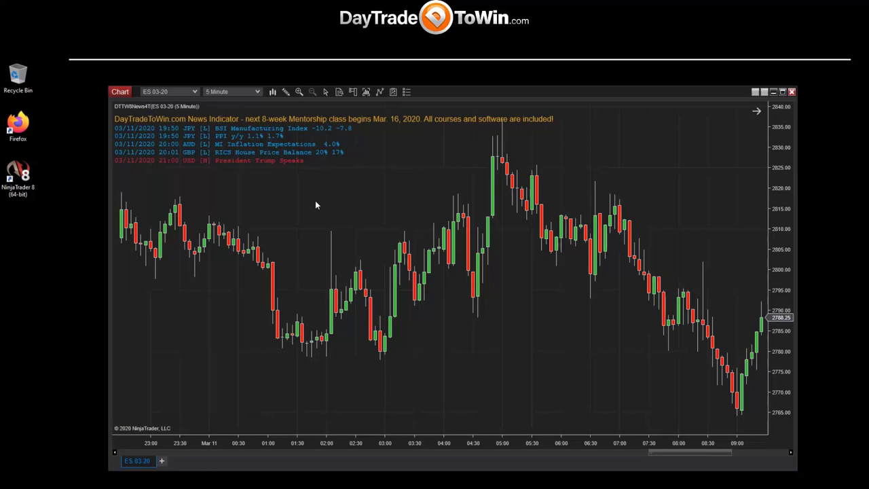
Add the ATR and Bar timer indicators in the chart's Indicators dialog.
right_click(322, 201)
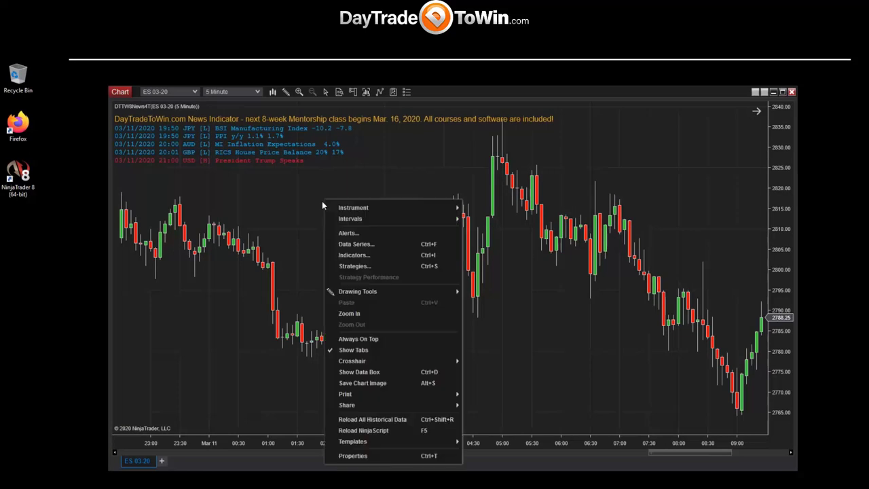
click(354, 256)
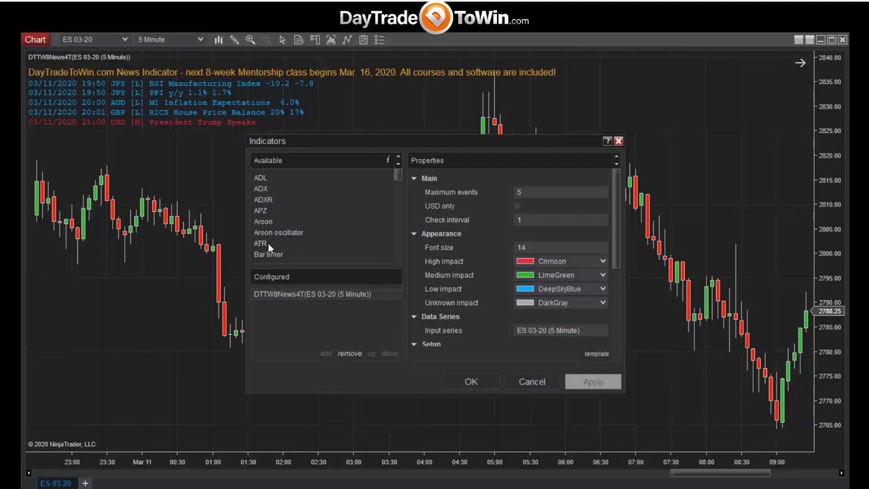
click(267, 243)
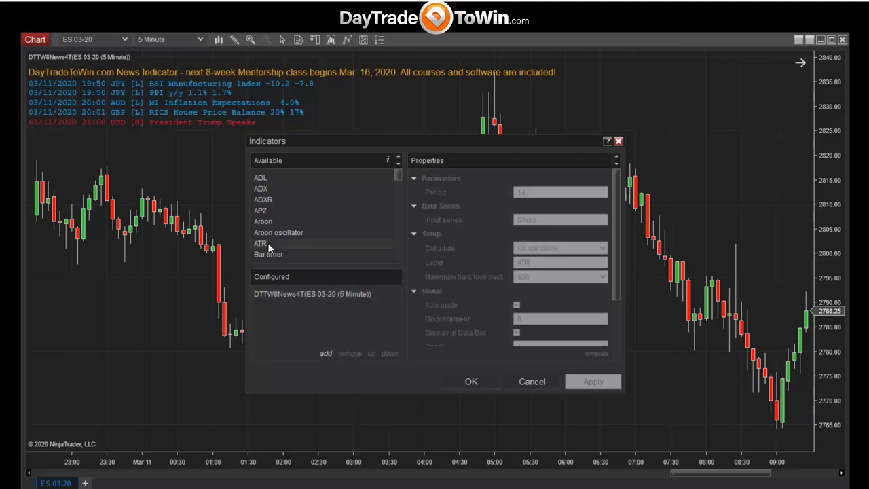
double_click(267, 242)
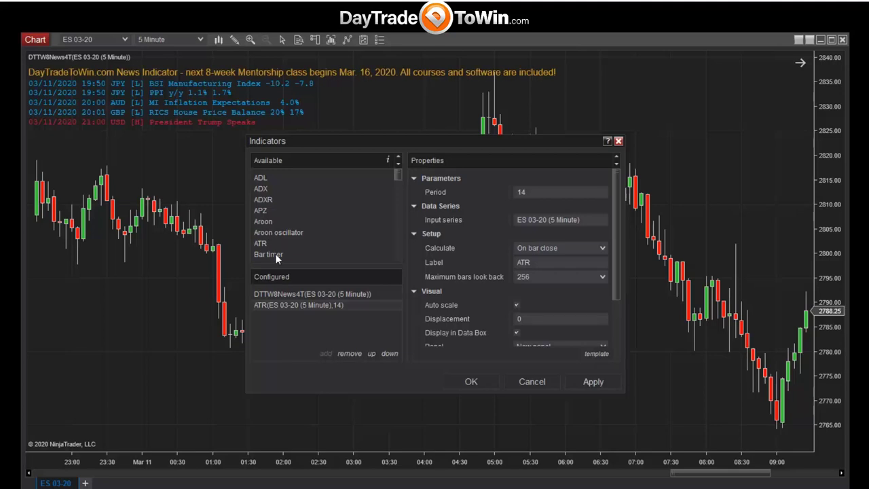
double_click(275, 253)
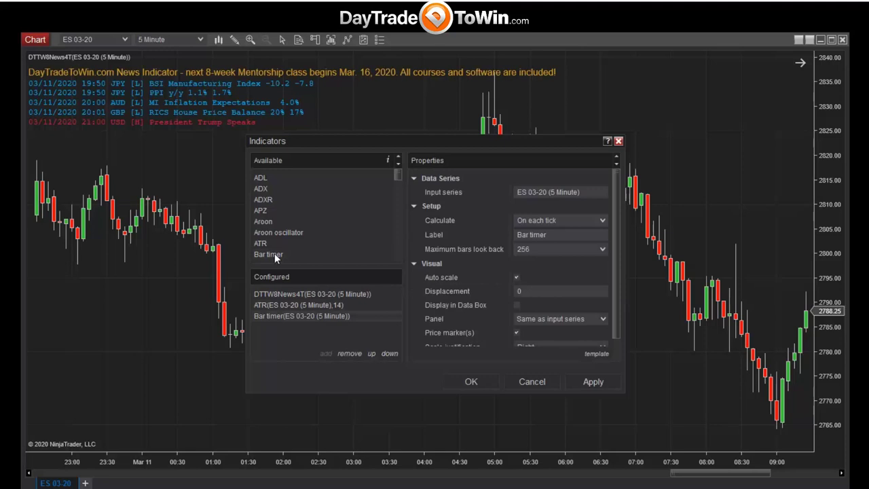
Set the ATR Period to 4, review the Bar timer settings, and apply.
click(321, 303)
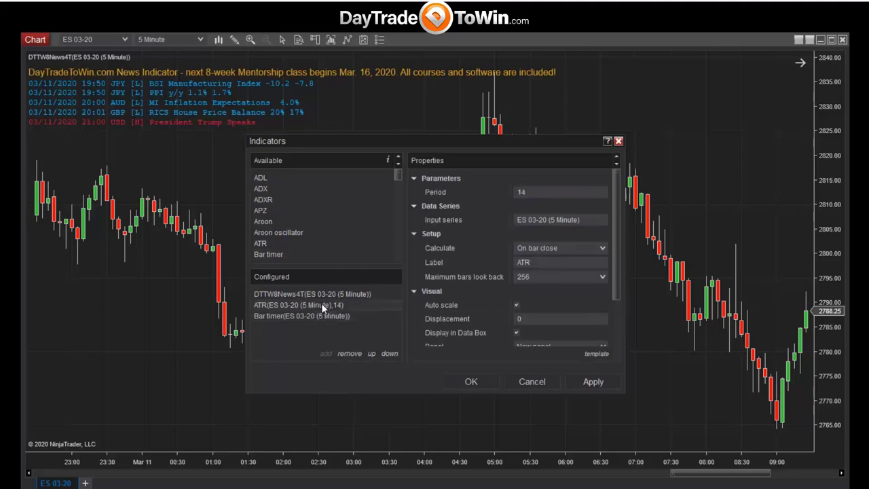
click(544, 193)
text(4)
click(295, 314)
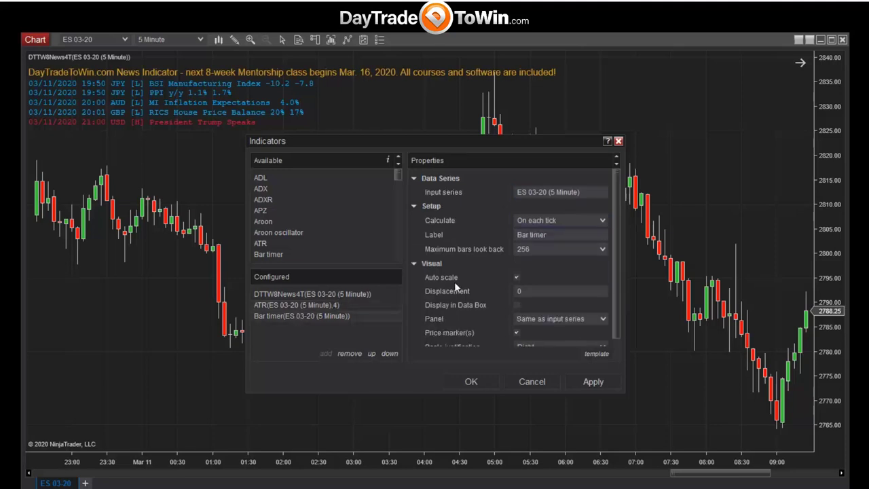
scroll(613, 216, down, 2)
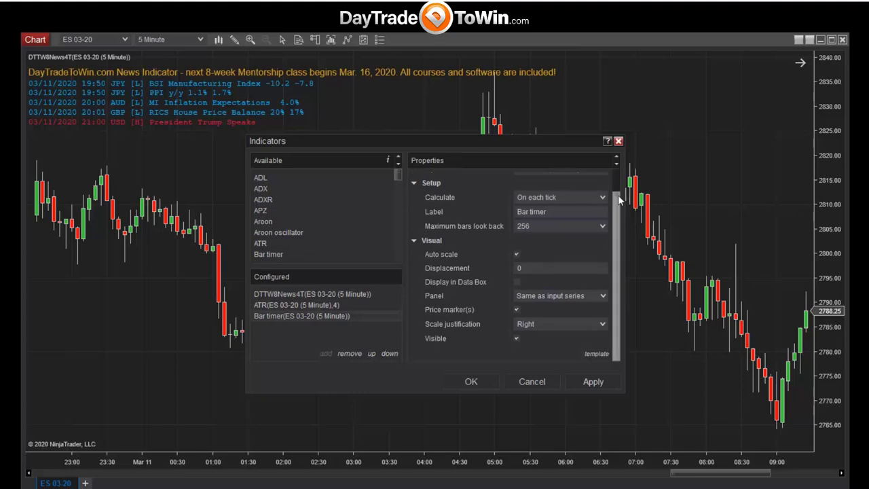
scroll(615, 178, up, 2)
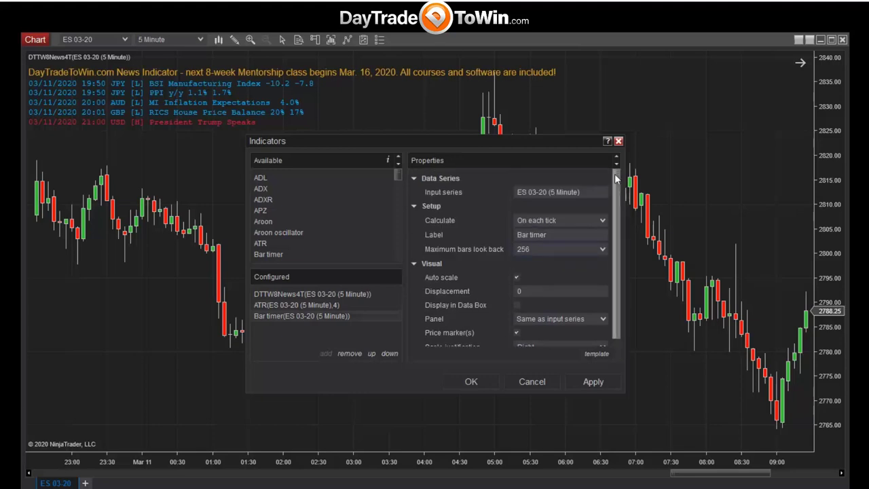
click(469, 382)
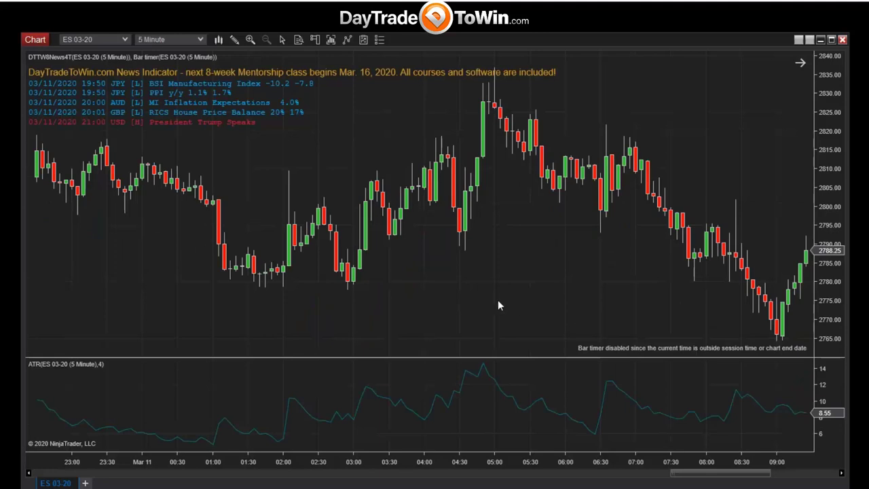
Switch to a local crosshair and widen the bar spacing until the time axis starts at 02:00.
click(282, 39)
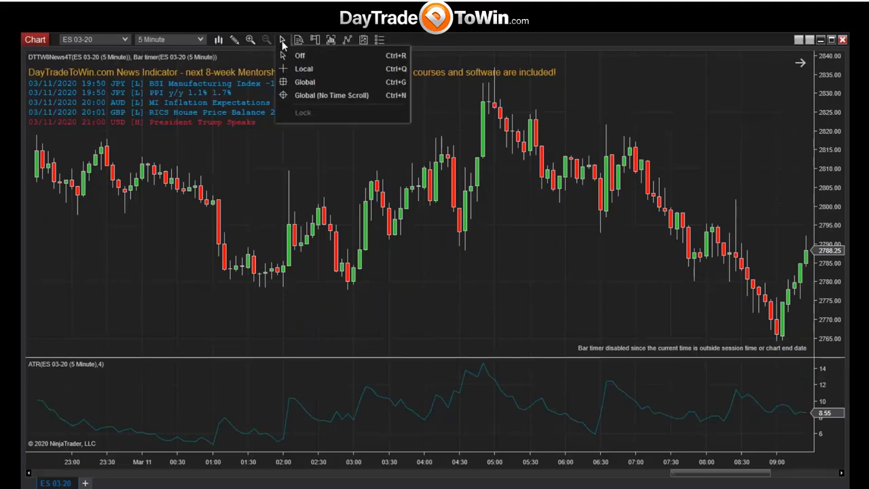
click(307, 71)
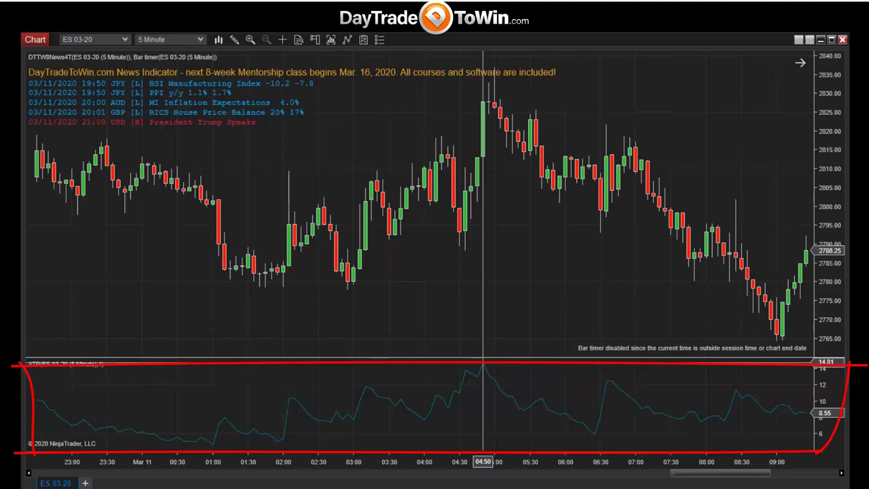
scroll(576, 367, up, 1)
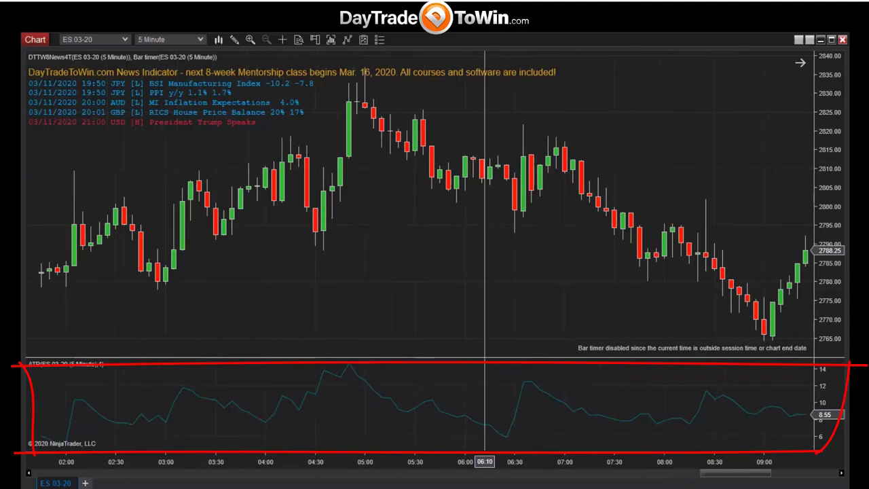
scroll(530, 372, up, 3)
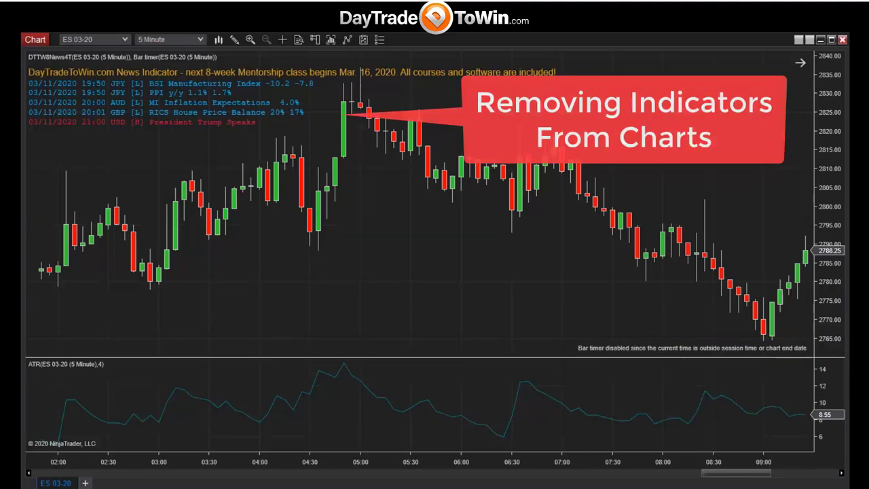
Remove DTTW8News4T from the chart's configured indicators, keeping Bar timer and ATR.
right_click(383, 241)
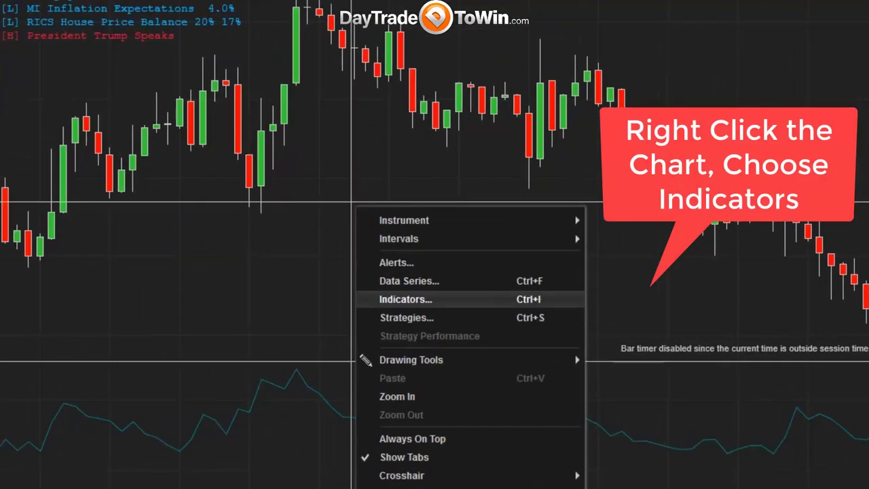
click(406, 299)
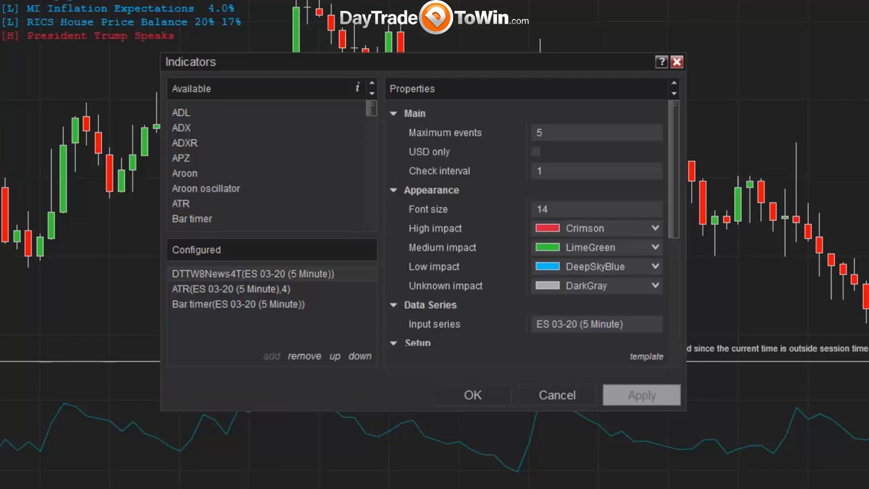
click(304, 356)
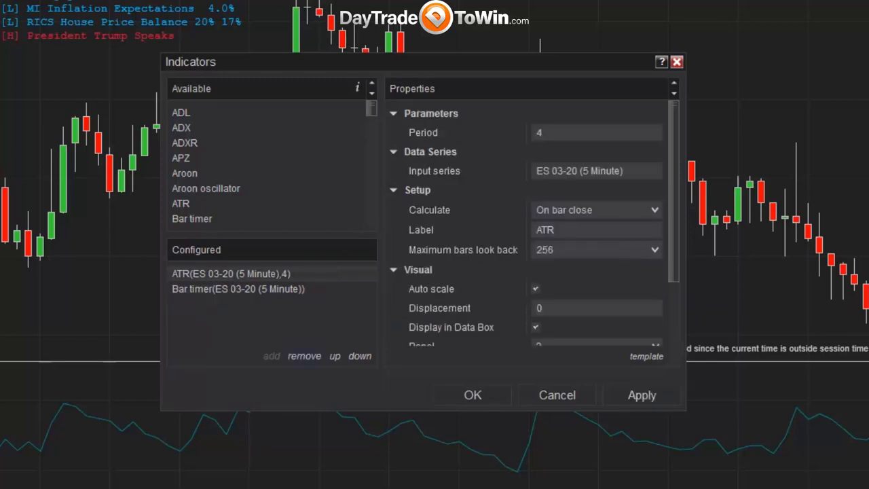
click(473, 395)
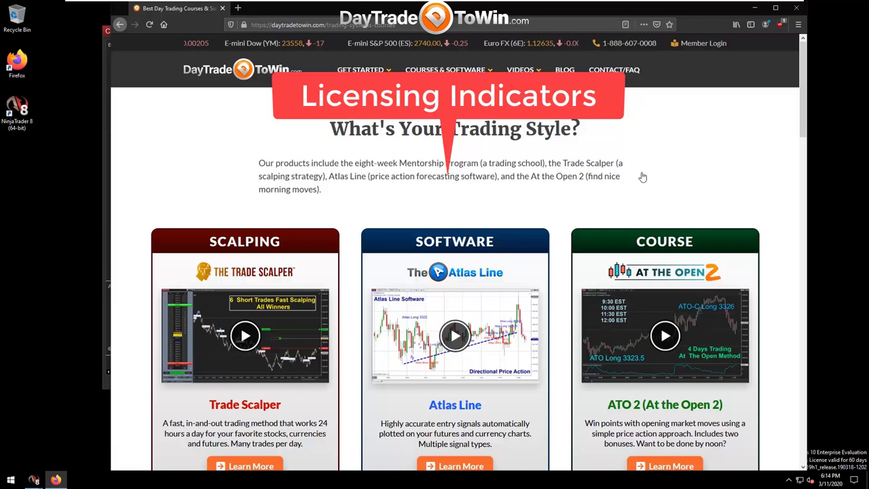
Scroll through the DayTradeToWin homepage, then minimize Firefox to return to the chart.
drag(806, 124, 787, 69)
mouse_move(451, 75)
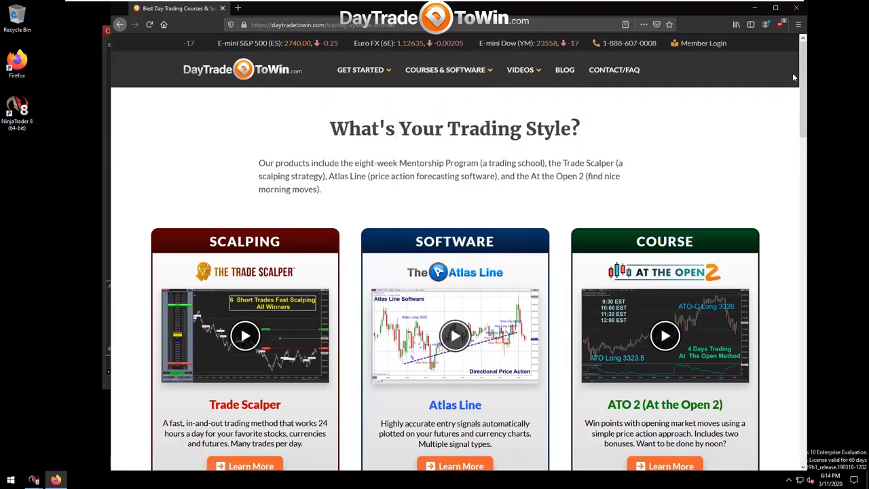
drag(803, 81, 803, 211)
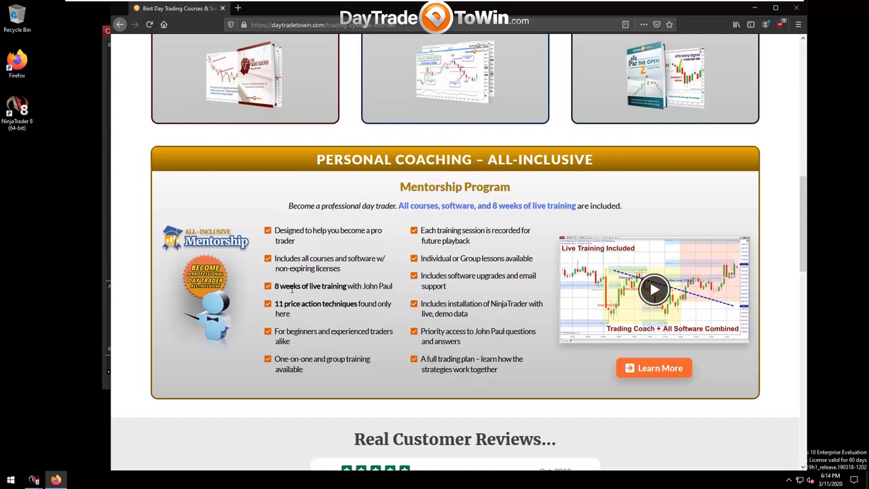
scroll(302, 282, up, 5)
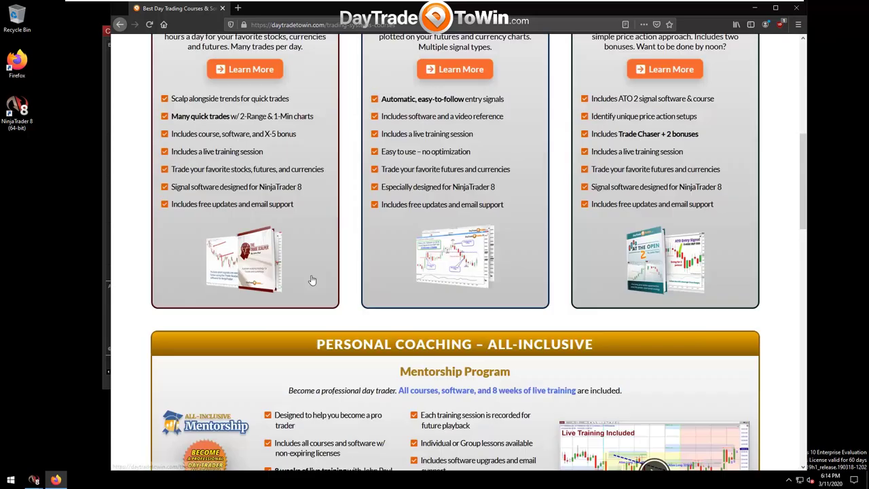
scroll(309, 266, up, 1)
scroll(666, 91, up, 2)
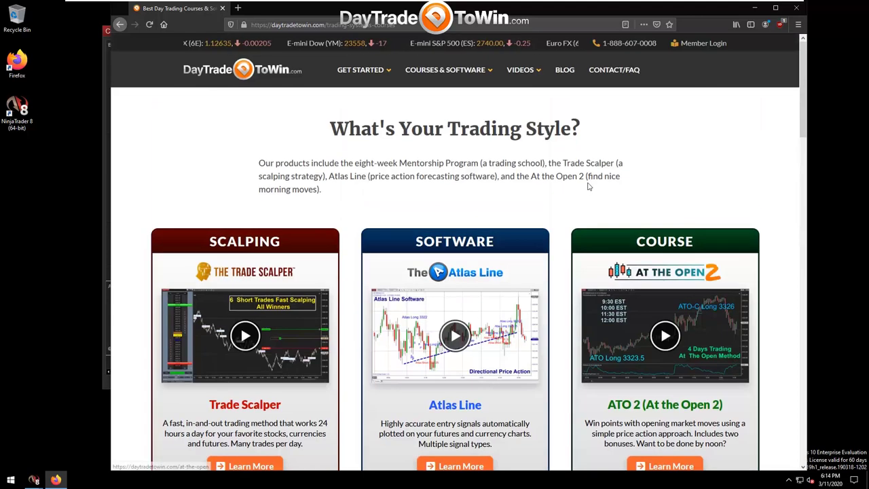
click(757, 10)
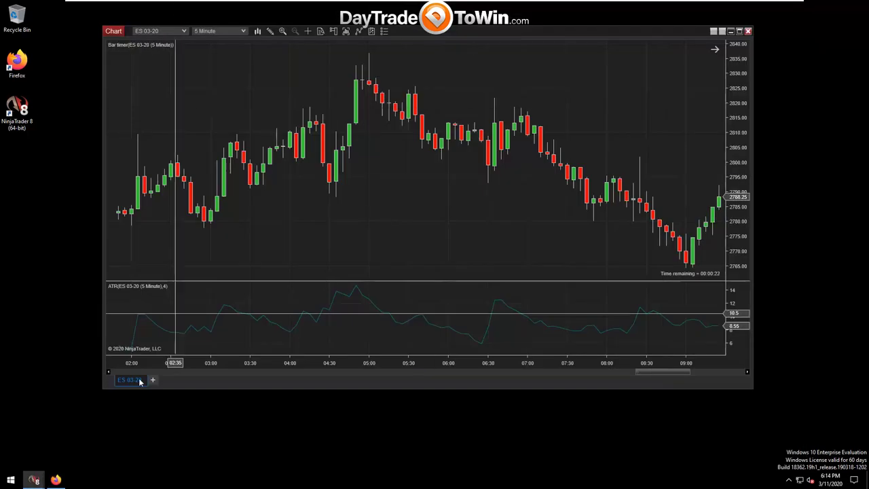
From the Control Center, open the Help menu's 3rd Party Licensing form.
mouse_move(34, 480)
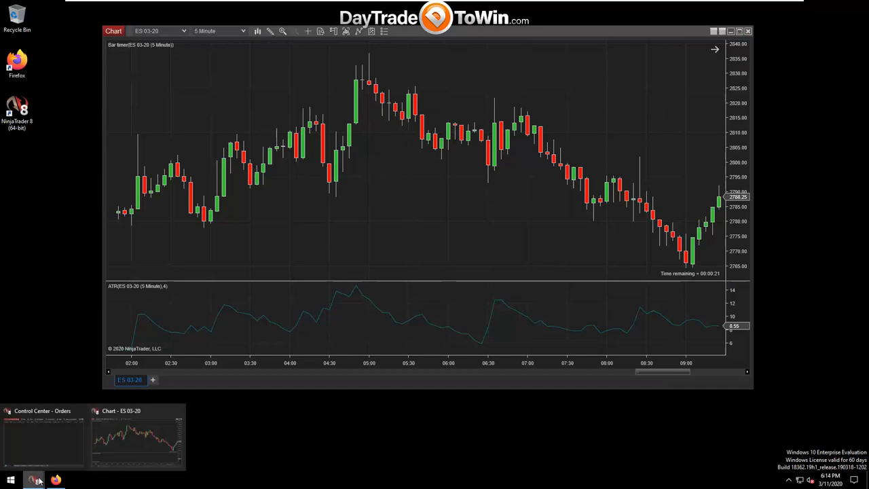
click(53, 442)
click(511, 93)
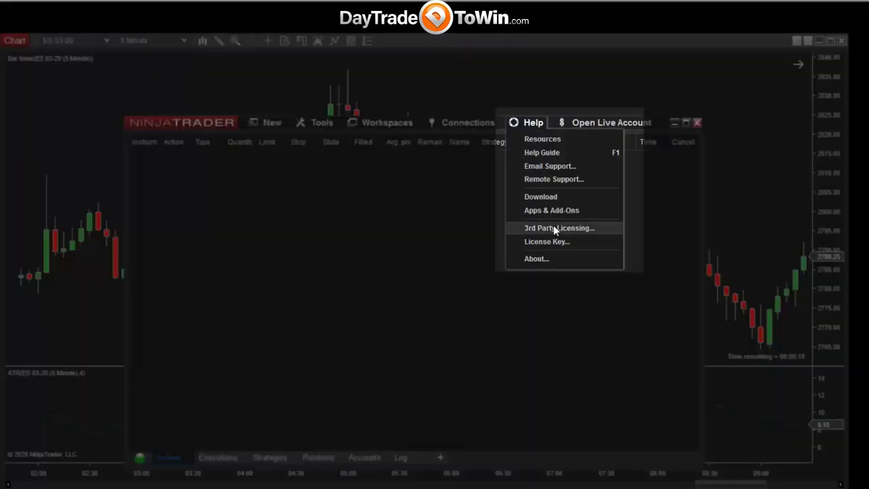
click(554, 227)
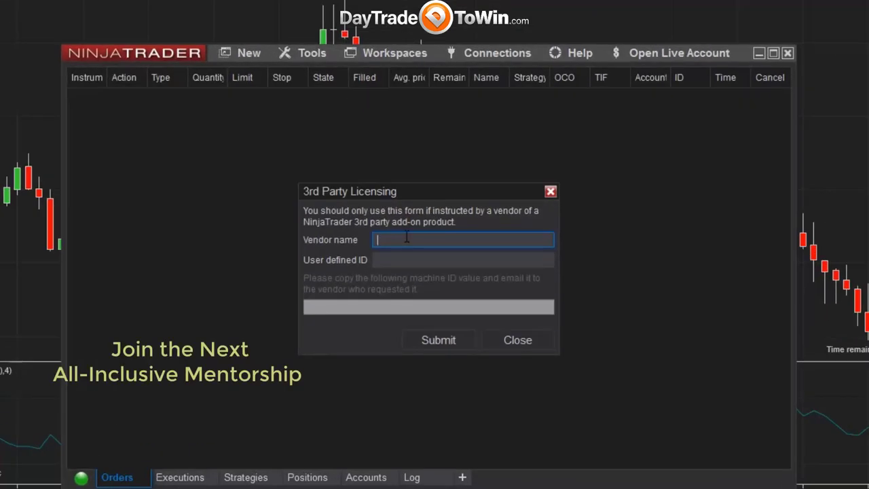
Enter vendor name DayTradeToWin and your user ID, then submit to generate the machine ID.
text(DayTradeToWin)
key(Tab)
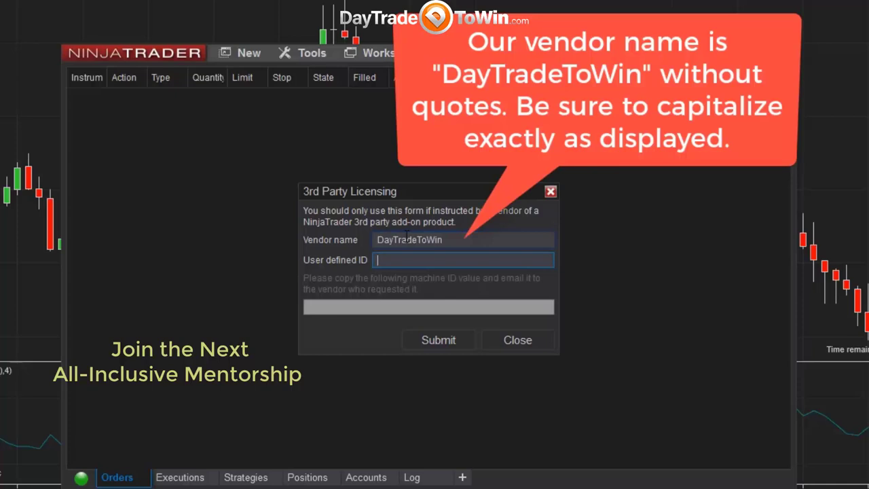
text(johnsmith)
click(438, 343)
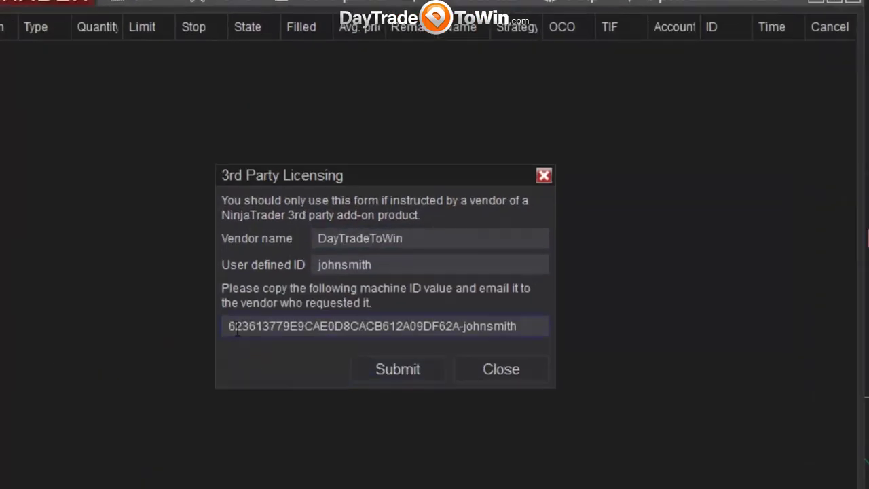
Copy the full generated machine ID to the clipboard and bring up the Windows Run box.
drag(229, 326, 536, 323)
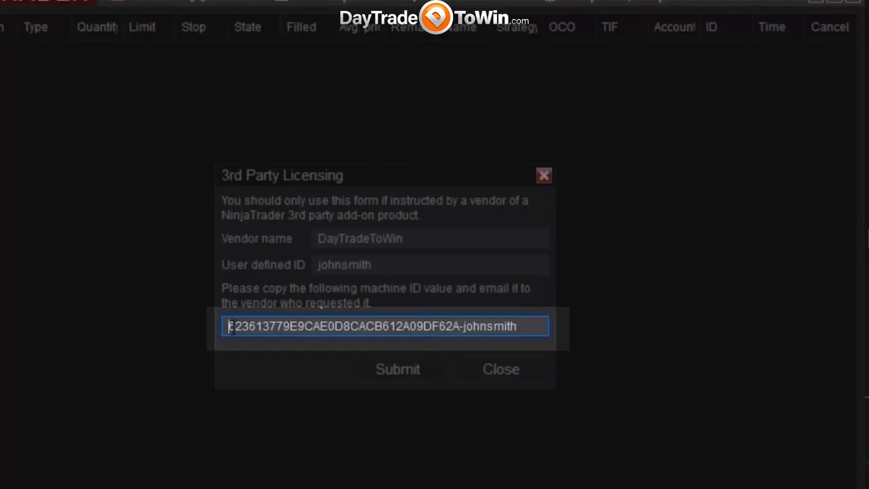
drag(229, 326, 228, 326)
click(522, 326)
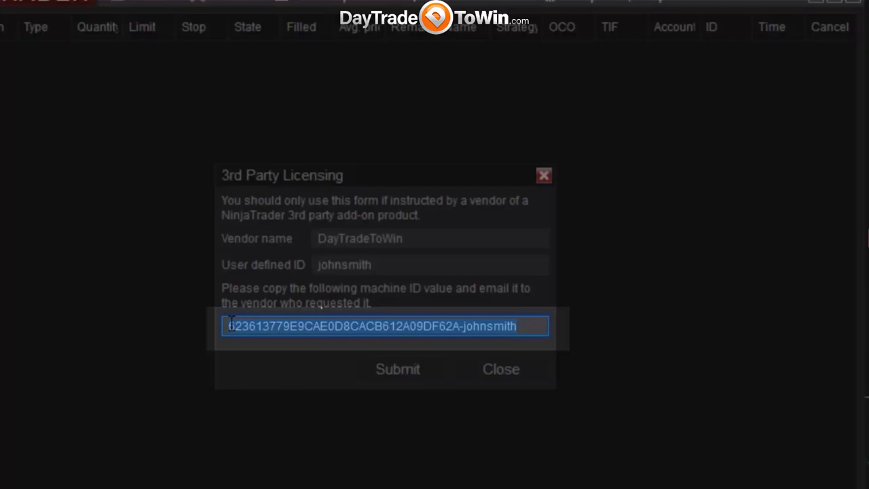
click(524, 326)
drag(524, 326, 230, 332)
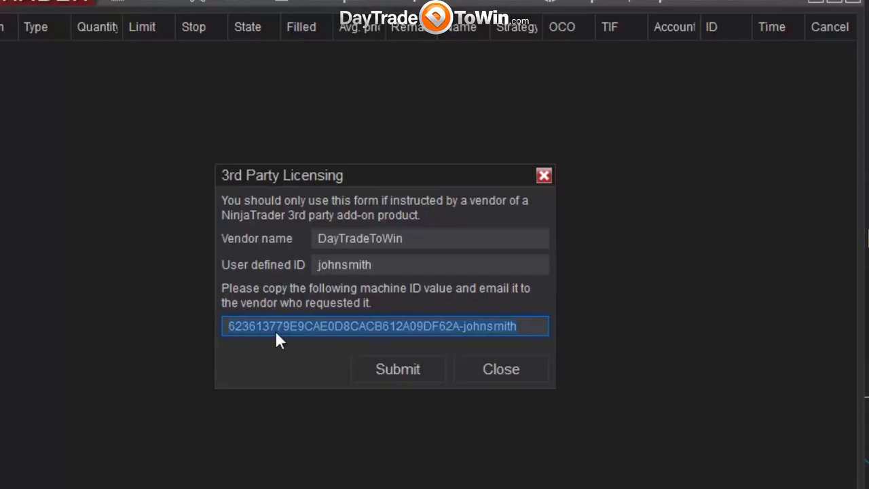
right_click(288, 325)
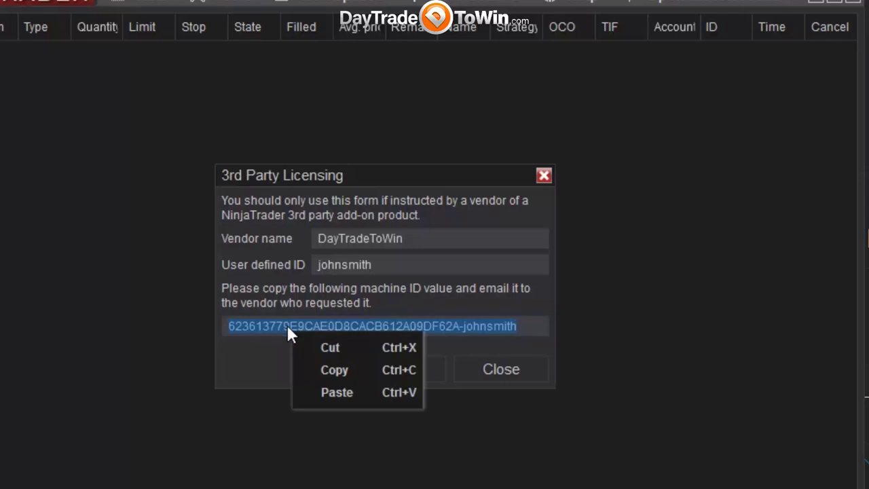
click(336, 371)
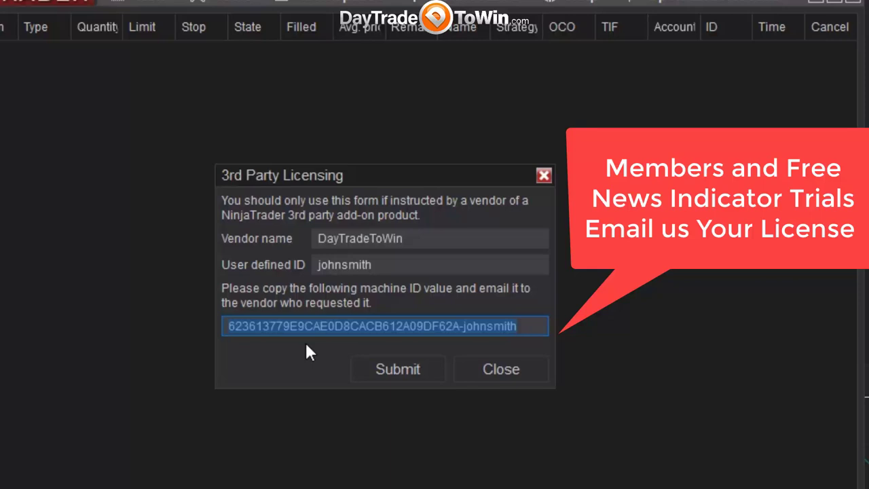
key(super+r)
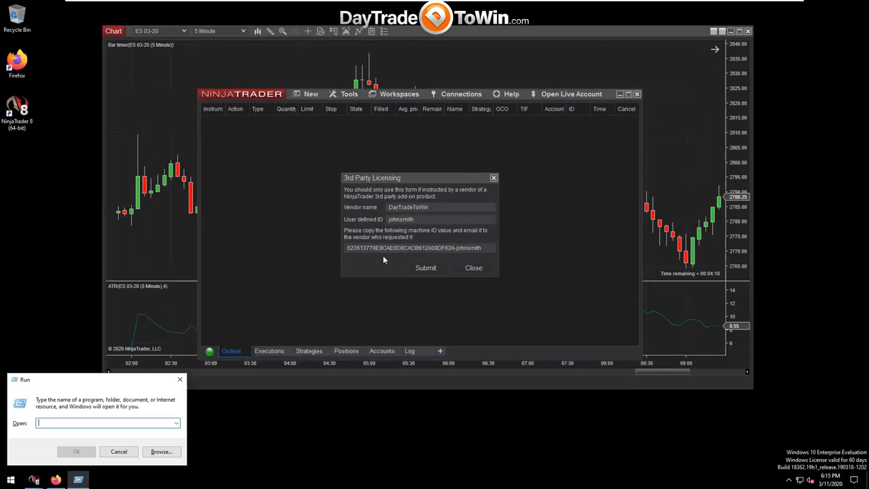
Launch Notepad from Run and move it over the NinjaTrader window.
text(notepad)
key(Return)
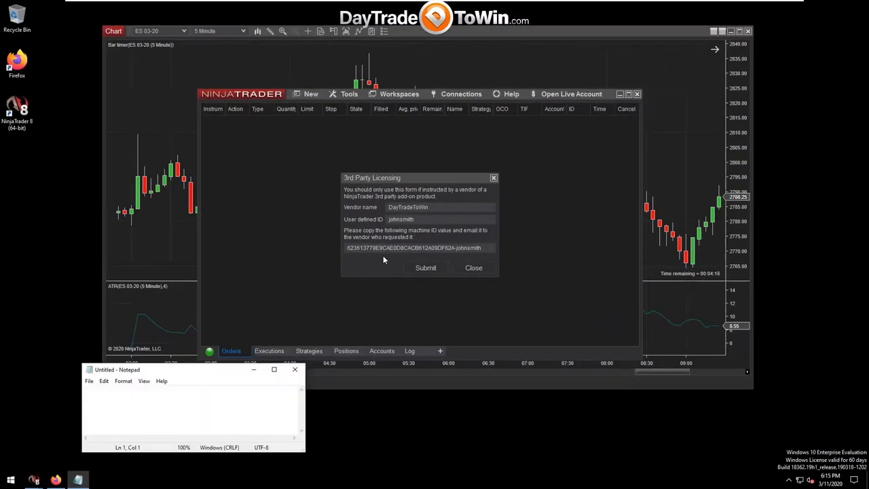
drag(158, 369, 156, 274)
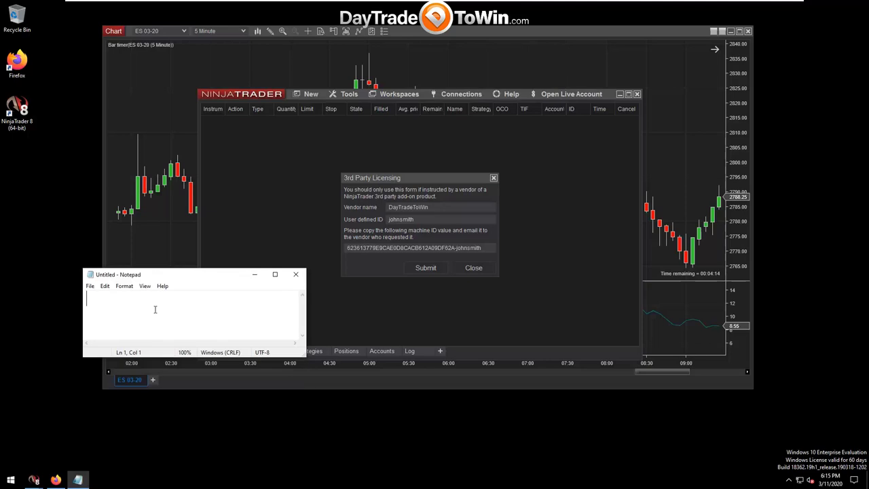
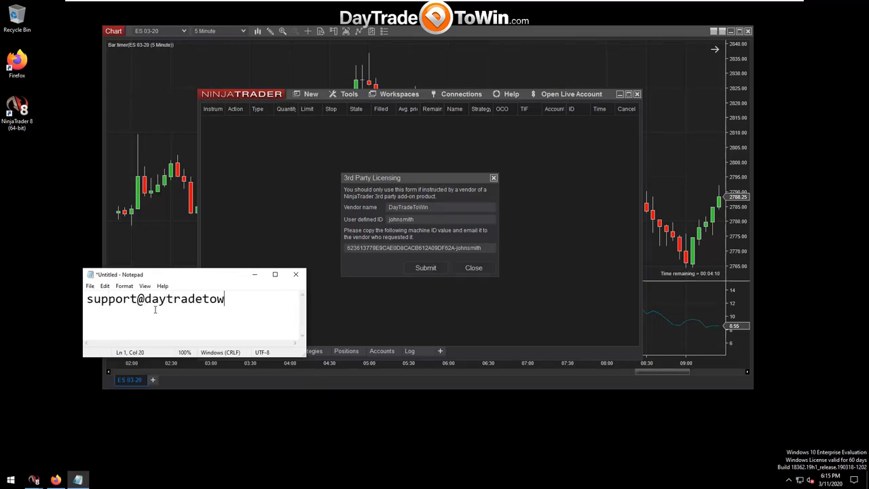
Write the vendor's support e-mail on line 1 and paste the machine ID on line 2.
key(Return)
key(ctrl+v)
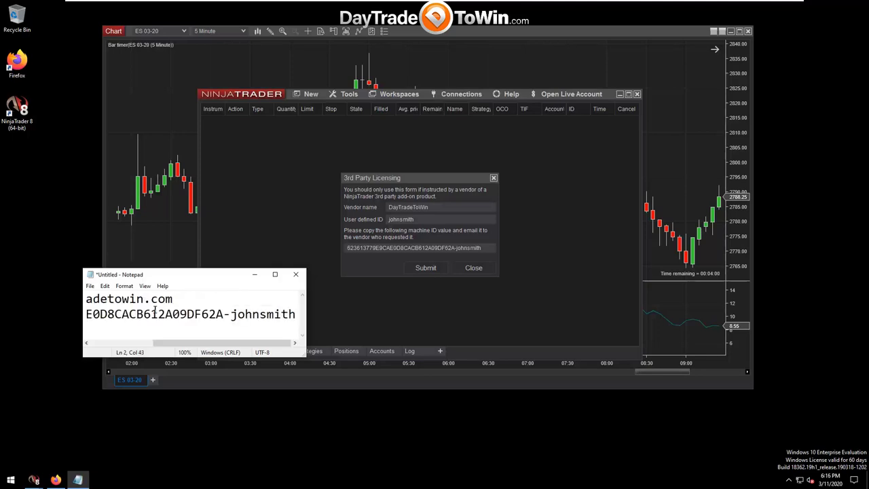
drag(306, 330, 86, 315)
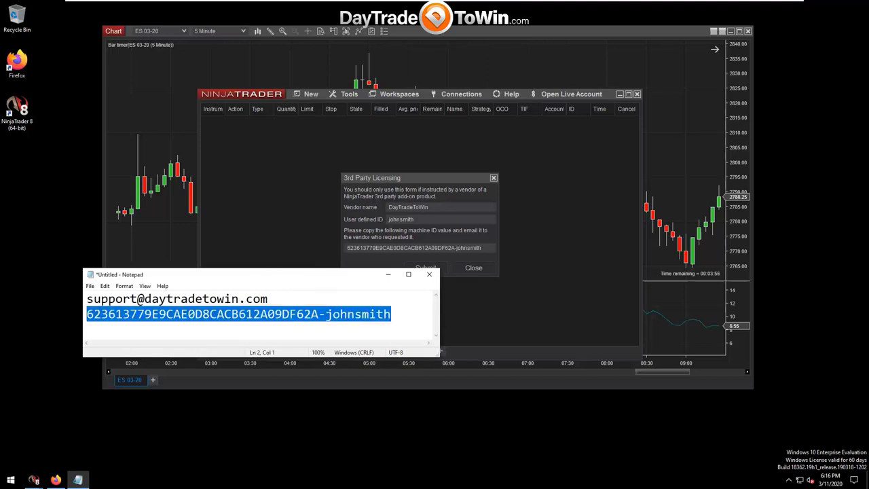
drag(402, 315, 86, 315)
click(396, 317)
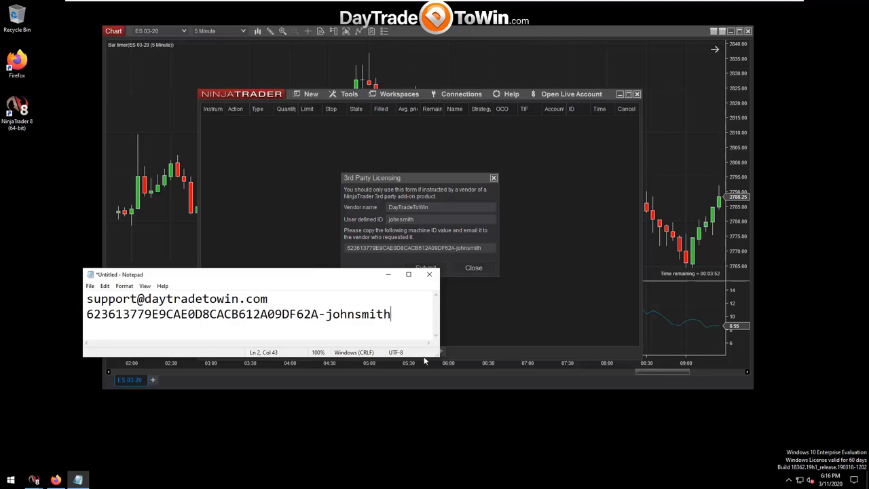
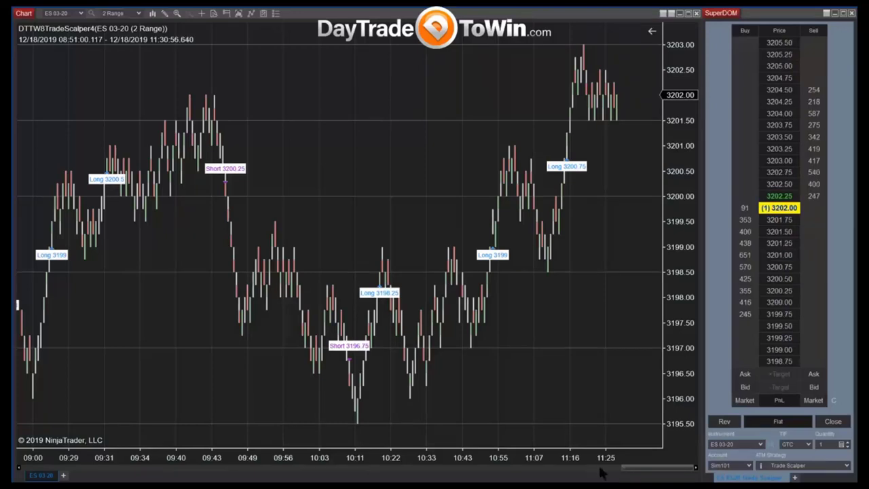
Zoom the ES 03-20 chart in to show only the bars from about 10:46 to 11:31.
drag(602, 474, 169, 478)
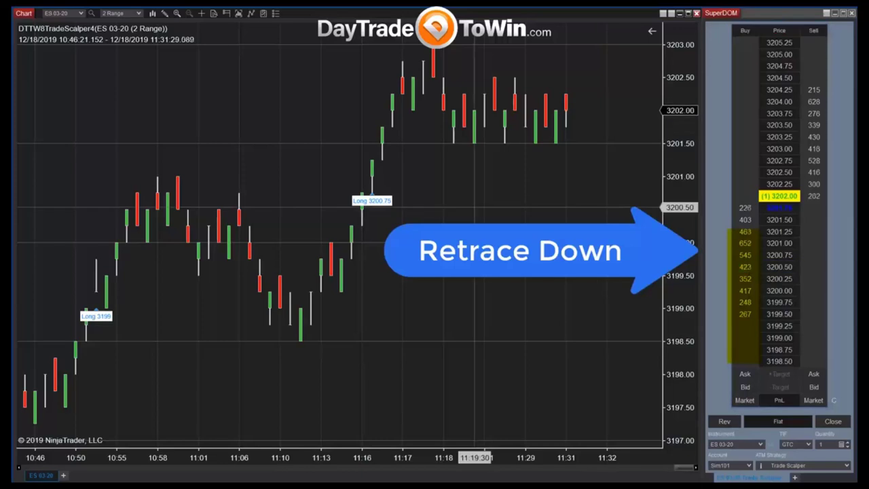
Draw a short horizontal line near 3200.50 at the chart's right edge and a rectangle around it.
click(494, 202)
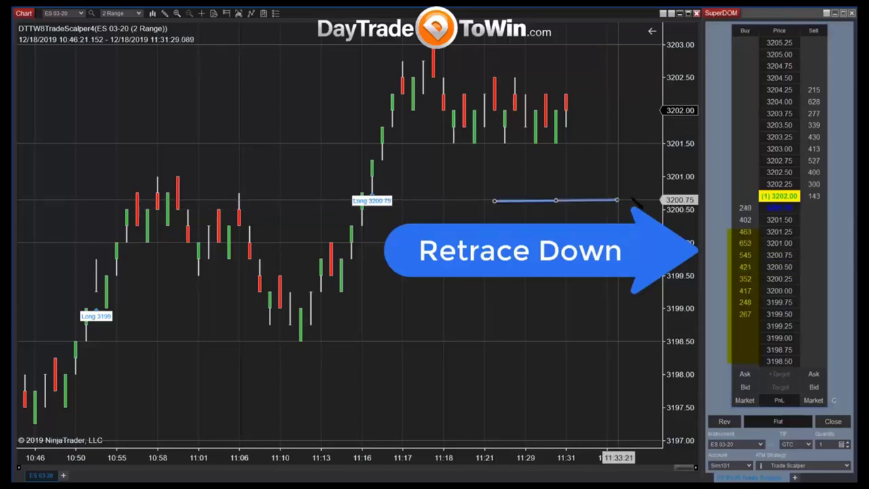
click(635, 201)
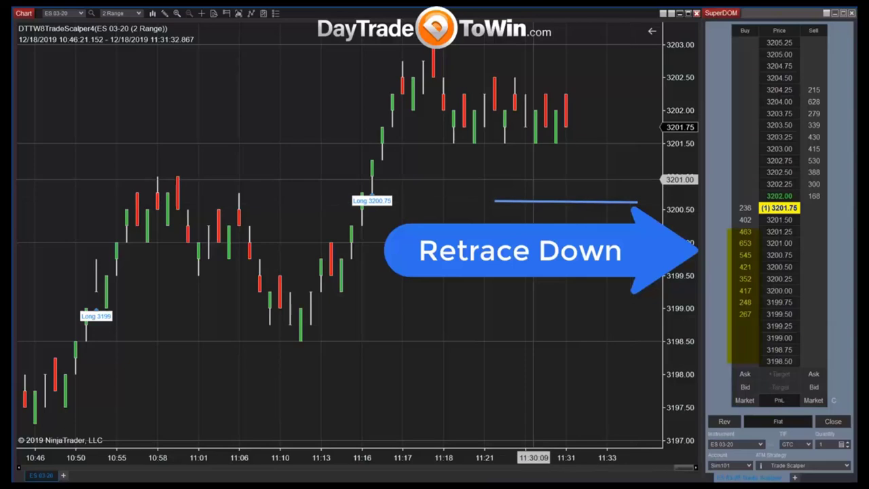
drag(495, 171, 649, 222)
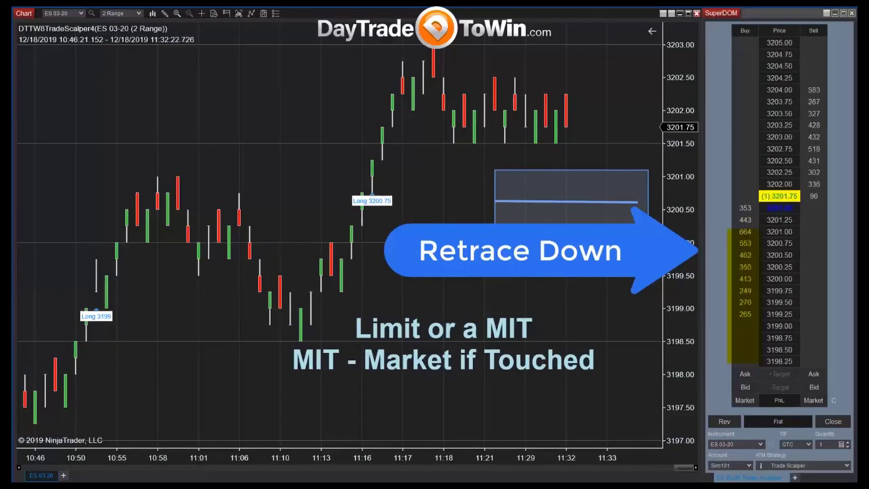
Place a one-lot buy limit at 3200.25 and delete the drawn line at 3200.50.
click(741, 267)
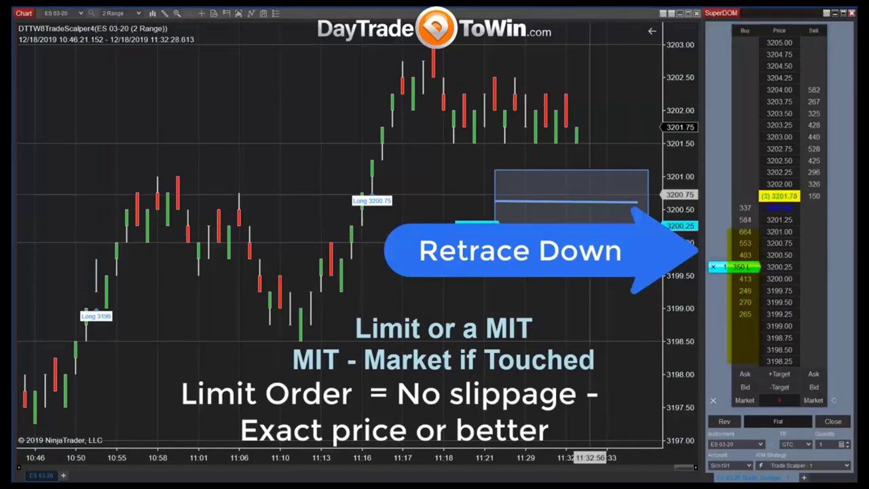
click(590, 203)
key(Delete)
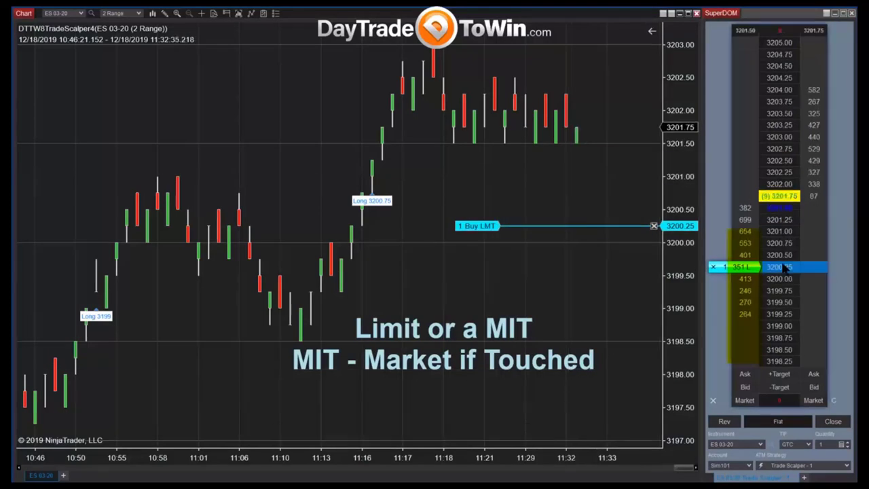
Convert the 3200.25 buy limit into an MIT order, then cancel it.
click(713, 267)
ctrl+click(745, 267)
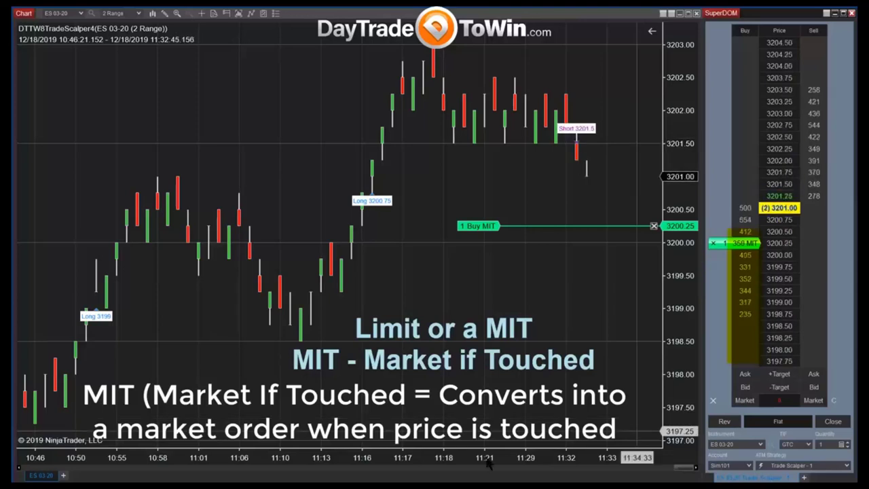
click(654, 225)
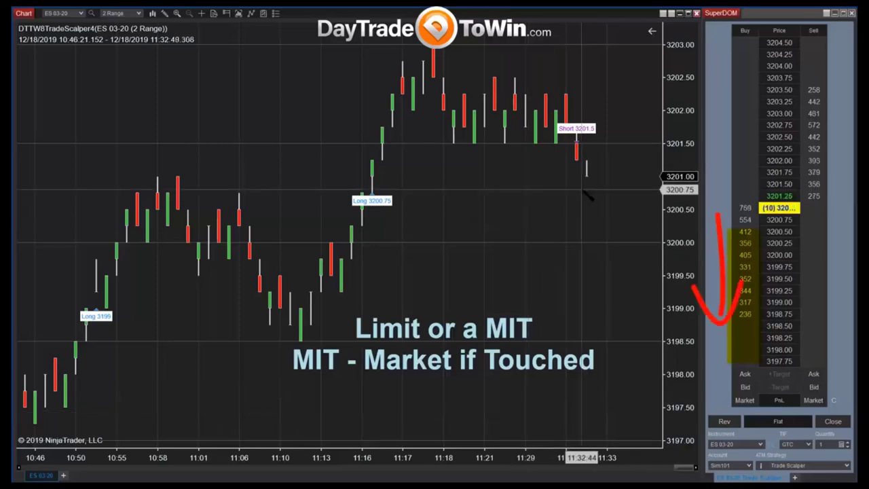
drag(588, 234, 586, 264)
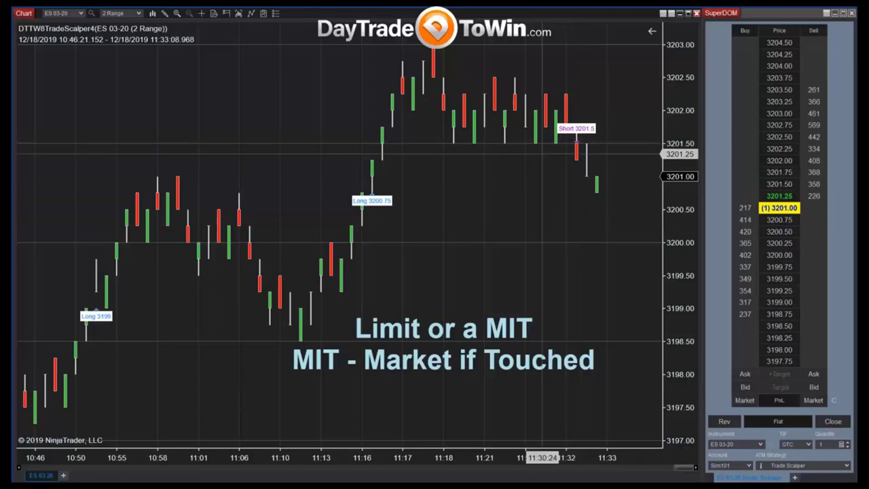
ctrl+click(817, 138)
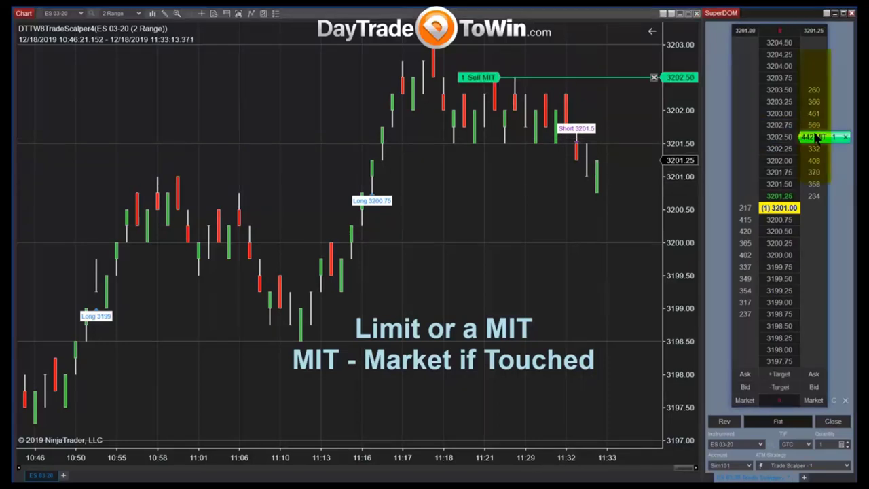
click(847, 138)
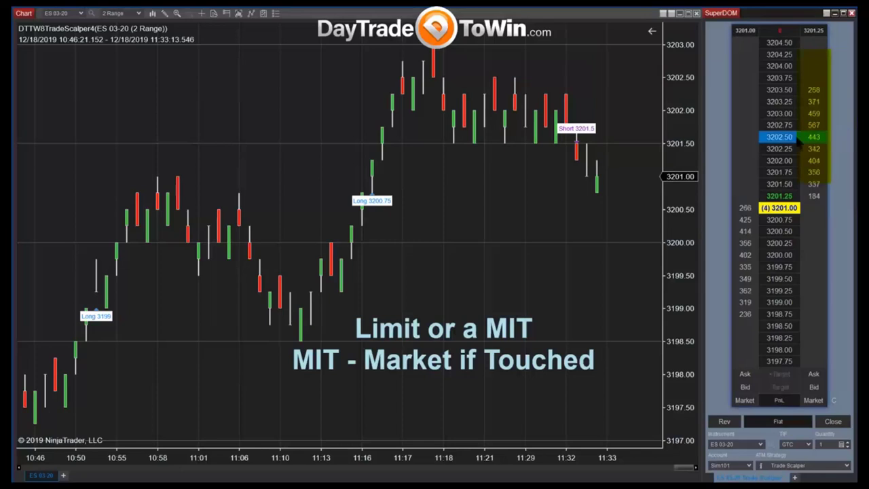
click(808, 137)
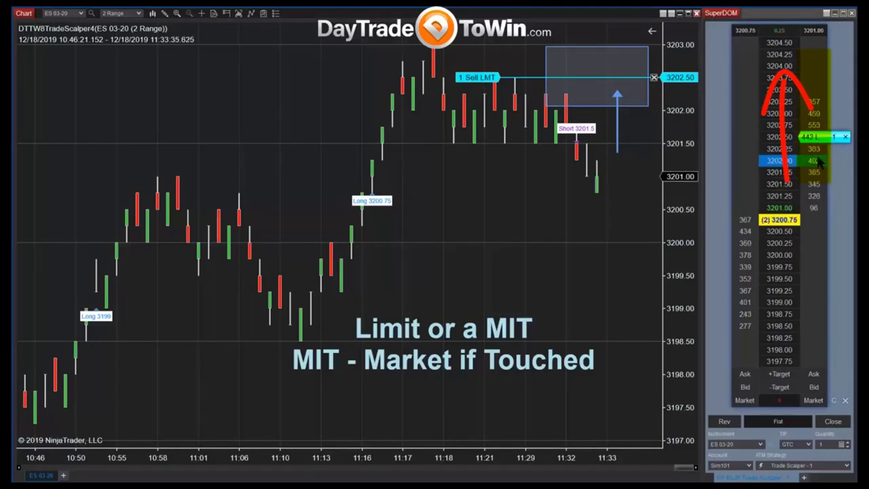
click(817, 154)
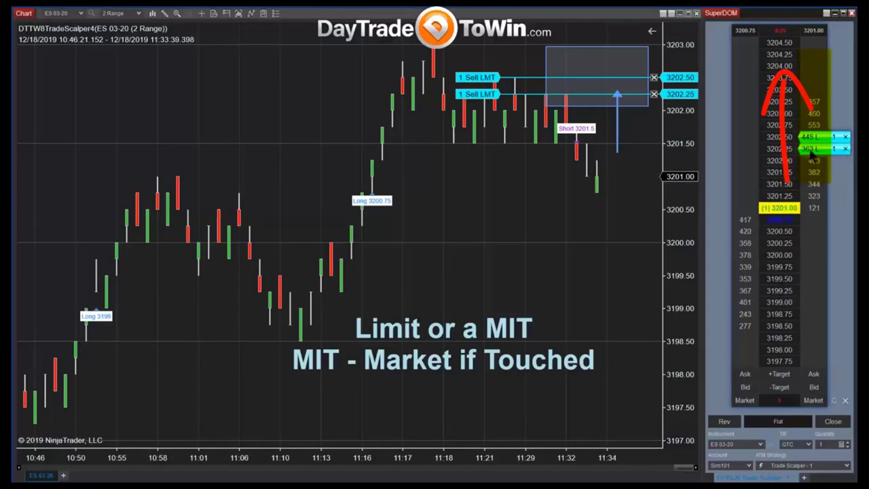
click(846, 148)
click(815, 149)
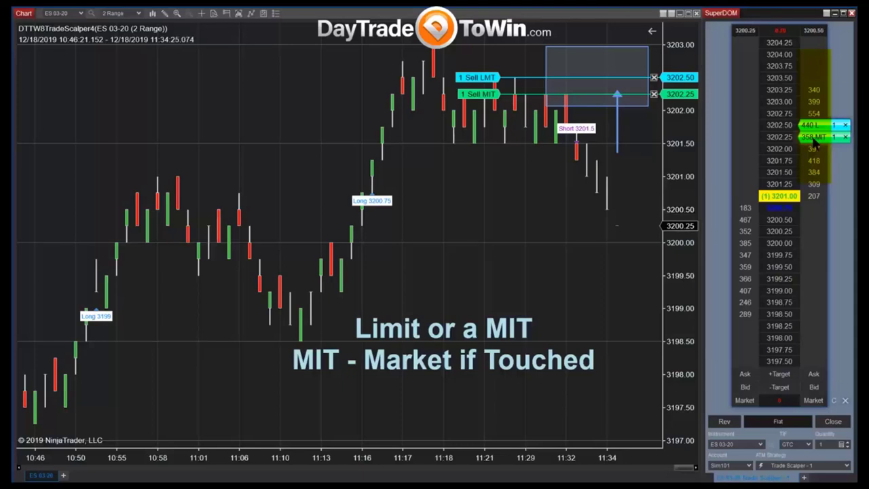
click(839, 136)
click(841, 137)
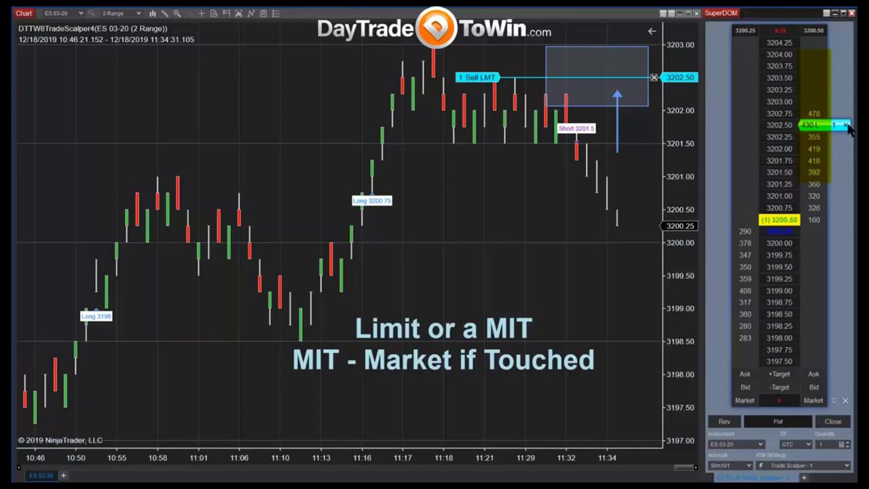
click(846, 125)
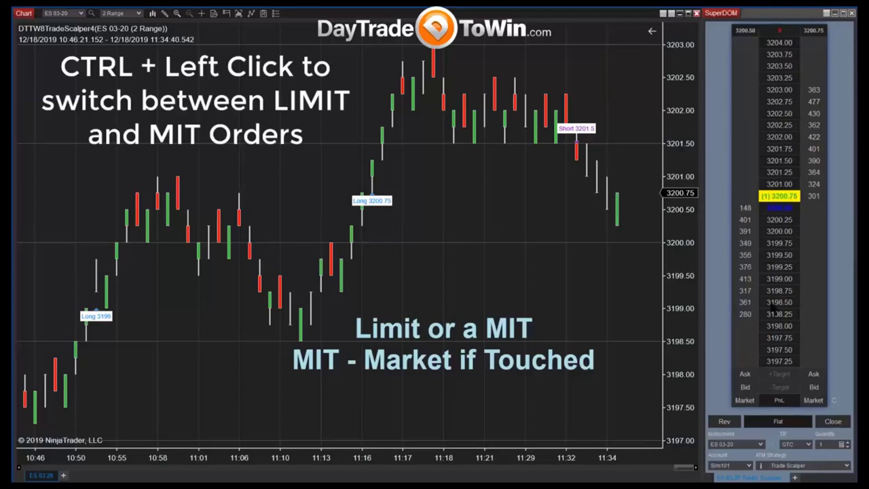
click(744, 271)
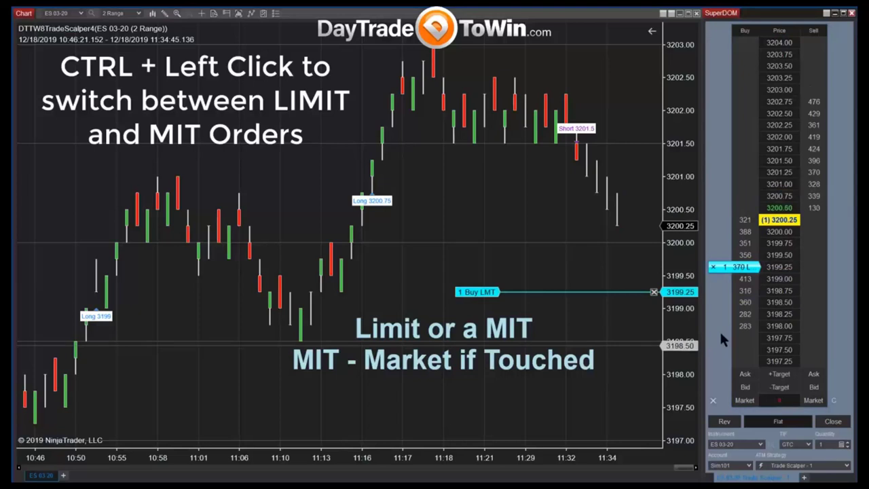
ctrl+click(743, 279)
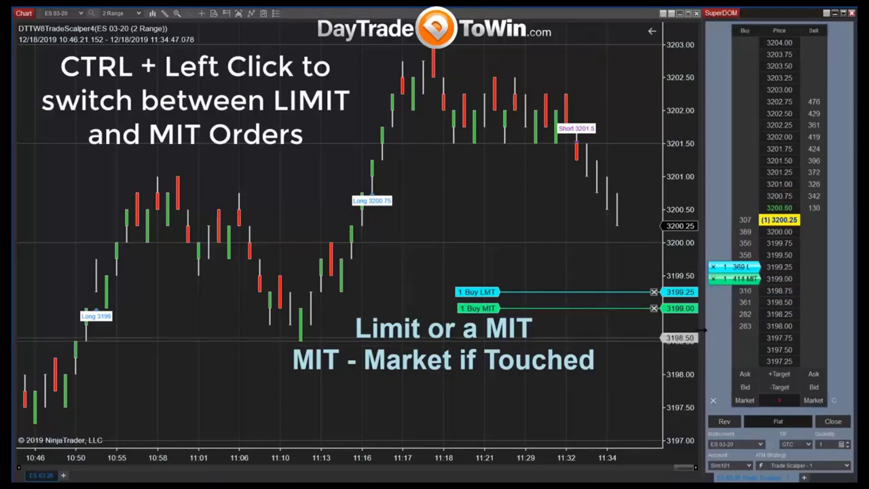
click(814, 136)
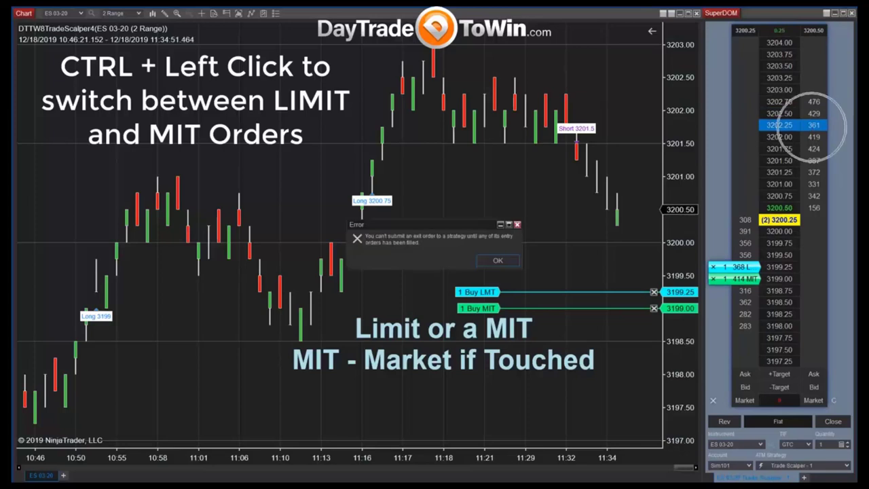
click(495, 258)
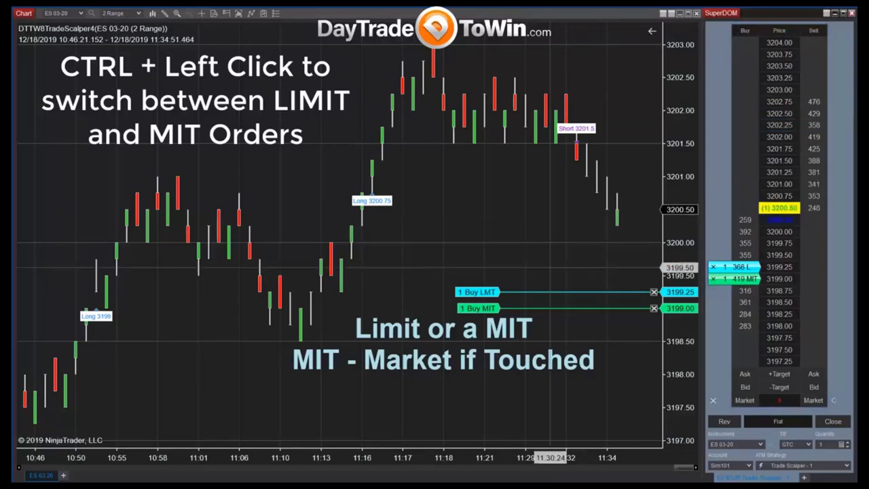
click(713, 266)
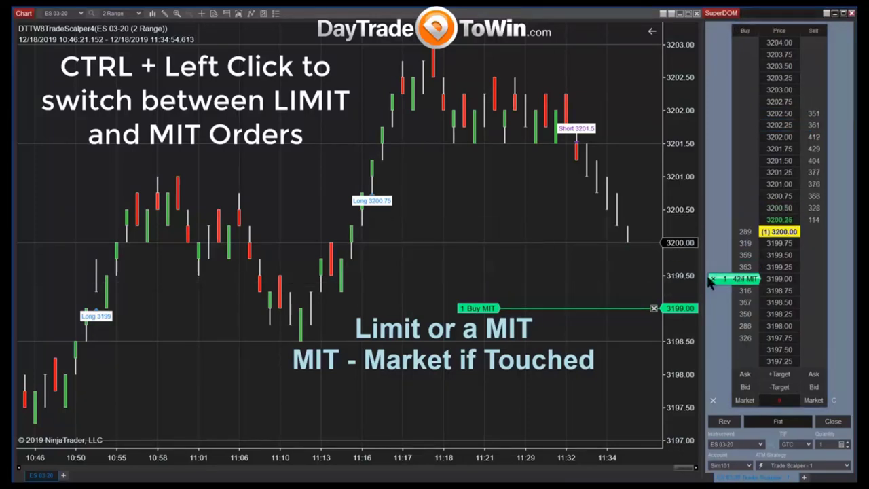
click(712, 277)
click(818, 136)
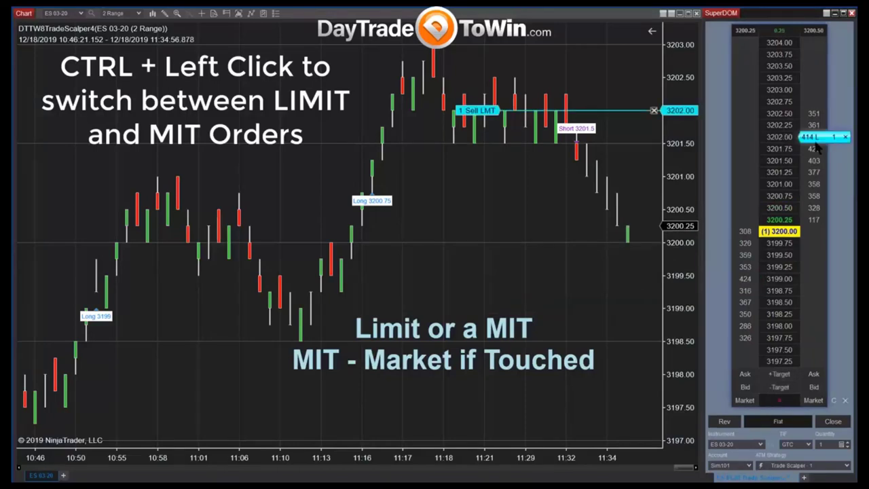
ctrl+click(819, 125)
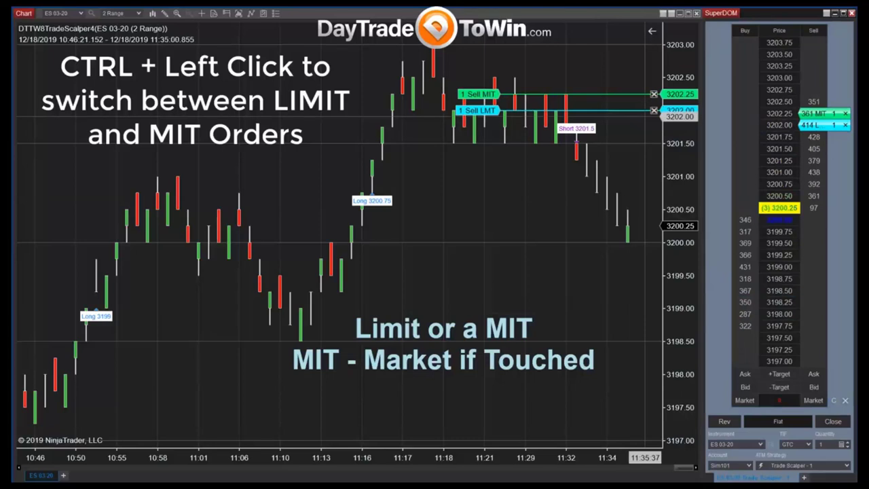
click(654, 110)
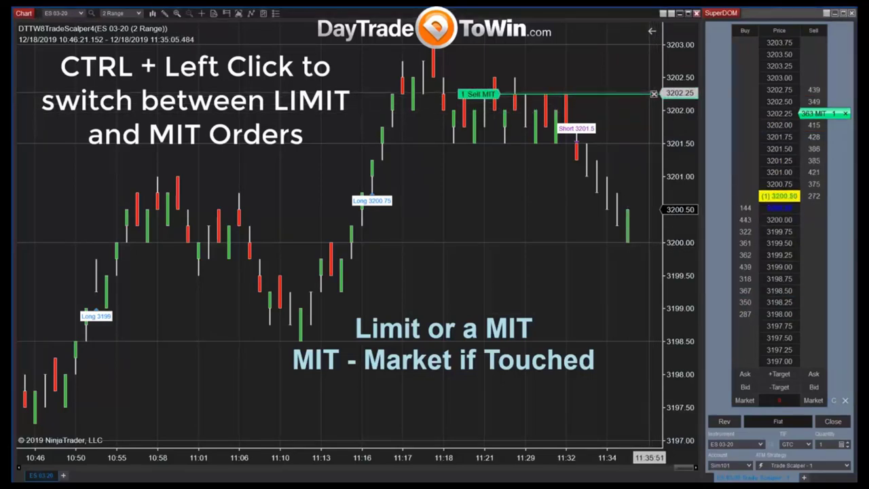
click(654, 94)
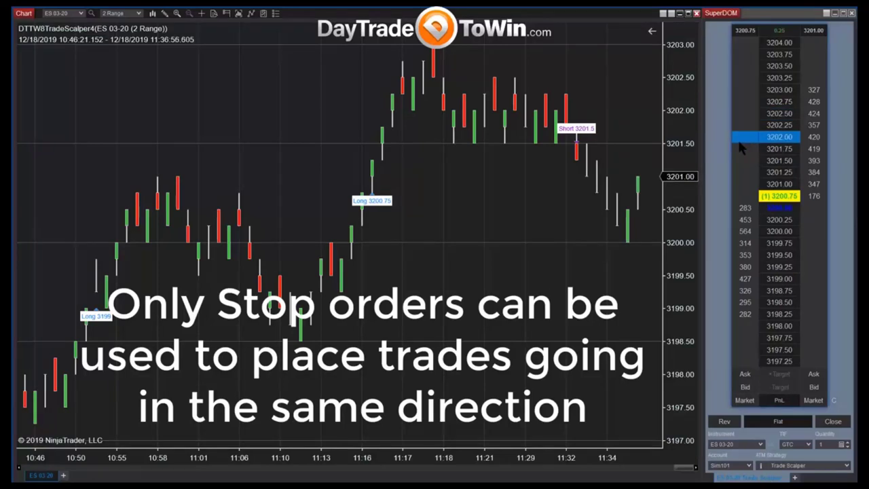
After a rejected attempt at 3199.00, place a one-lot buy stop at 3202.00 in the SuperDOM.
click(741, 142)
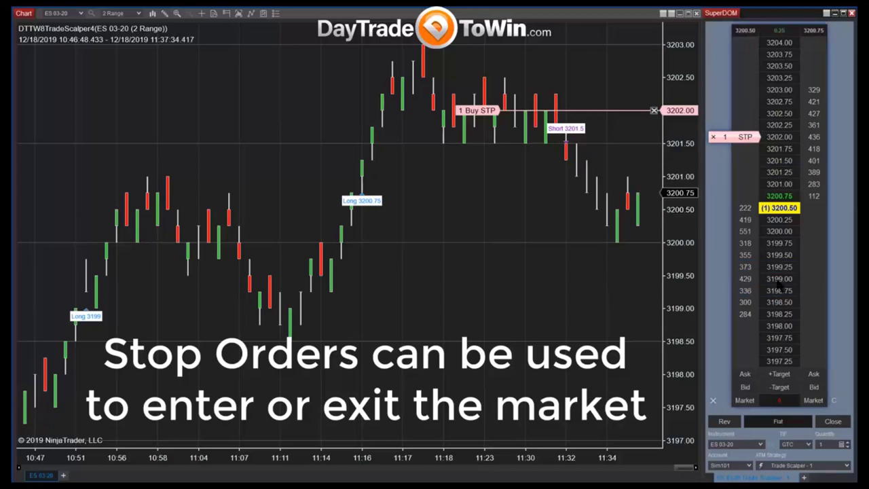
click(821, 288)
click(496, 260)
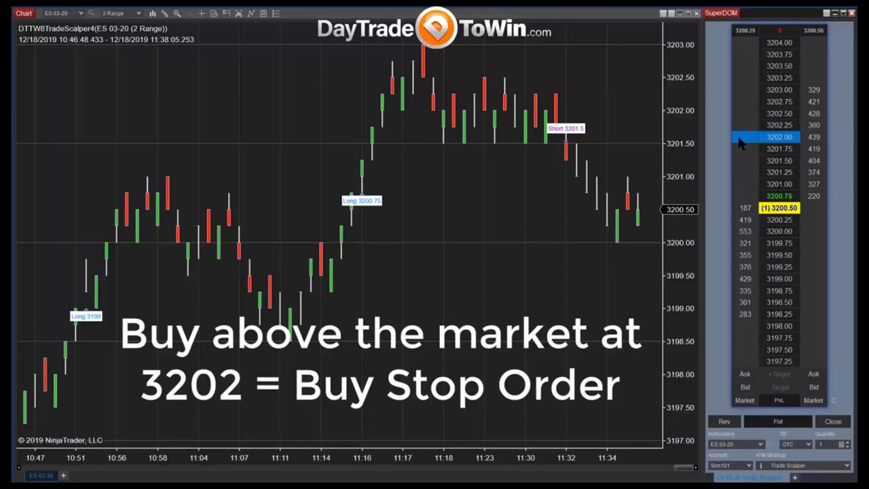
middle_click(740, 141)
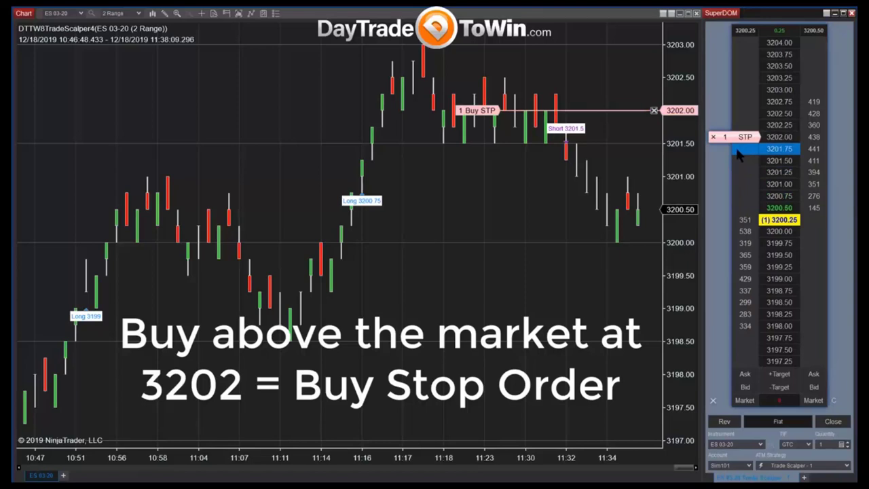
click(741, 154)
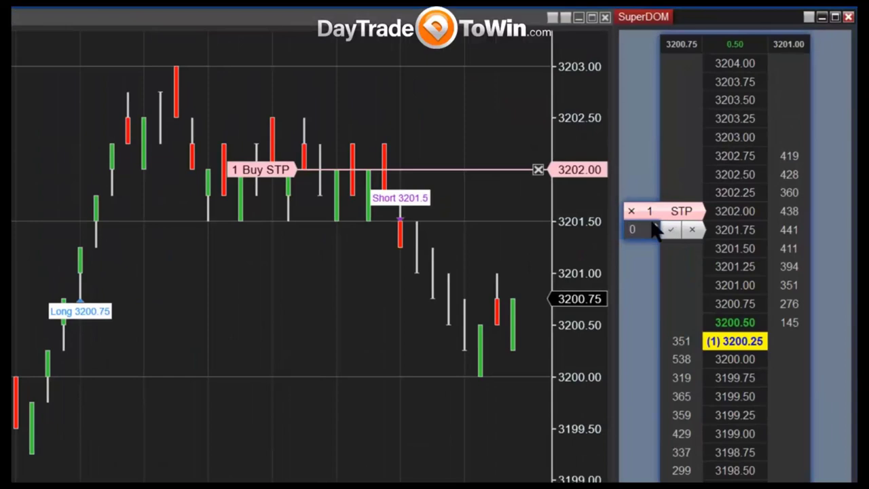
Submit a one-lot Buy Stop Limit order at 3201.75 from the SuperDOM.
scroll(655, 231, up, 1)
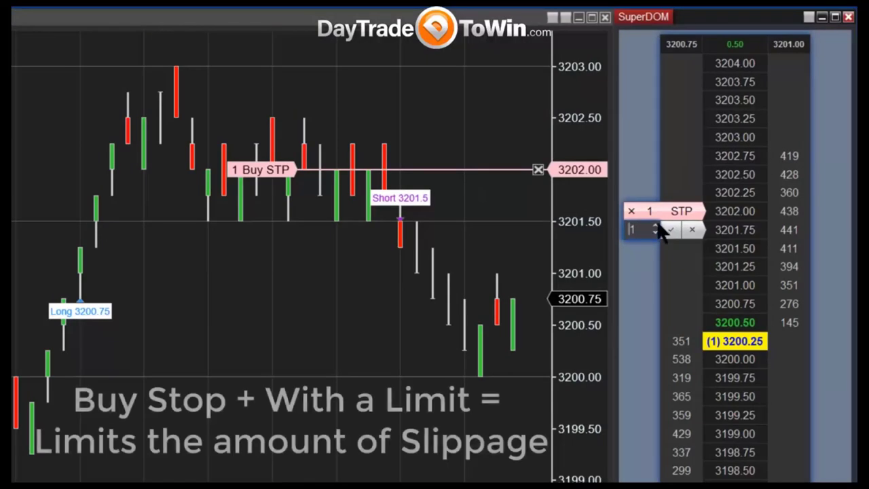
scroll(652, 231, up, 1)
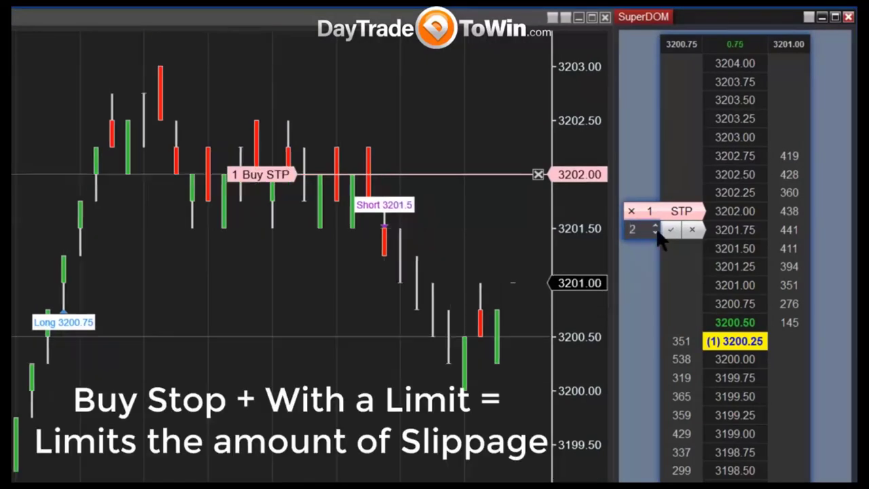
scroll(657, 232, down, 1)
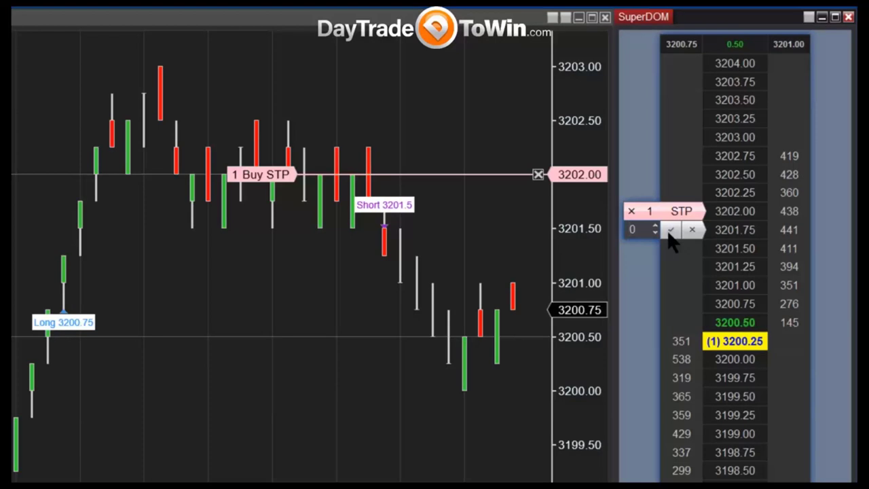
click(670, 233)
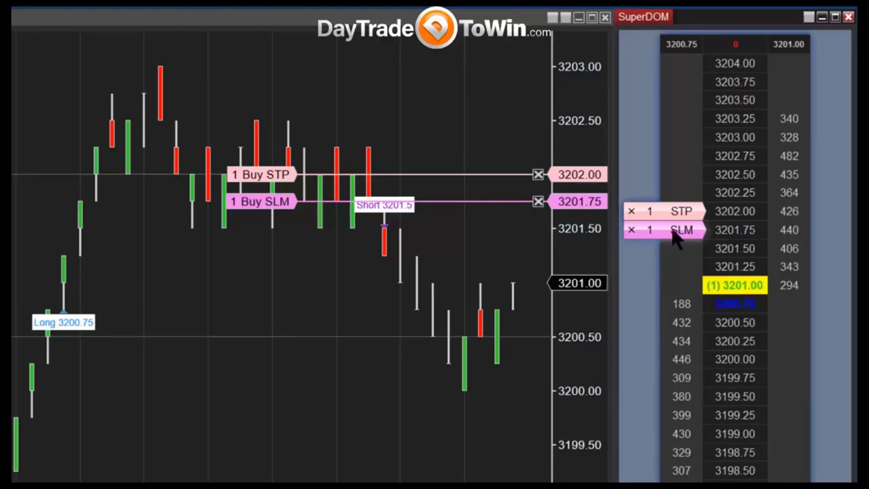
Cancel the buy stop-limit, then place a buy limit at 3202.50 and cancel its target and stop.
click(630, 231)
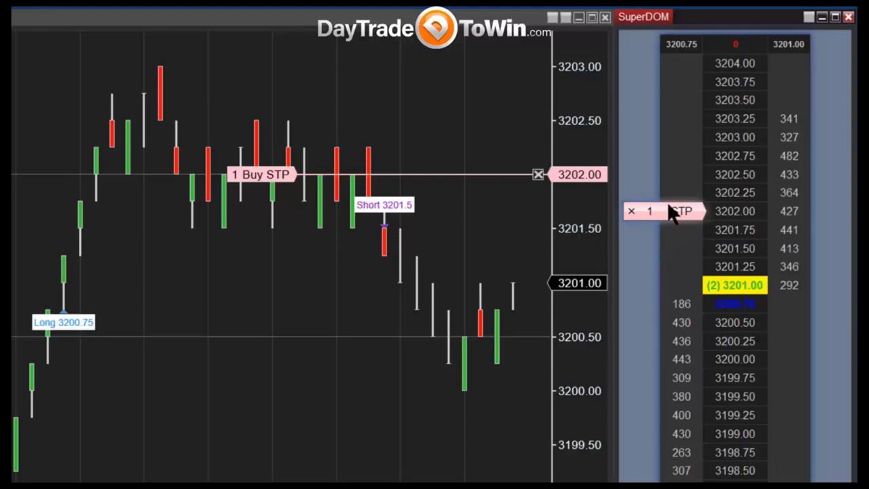
click(682, 171)
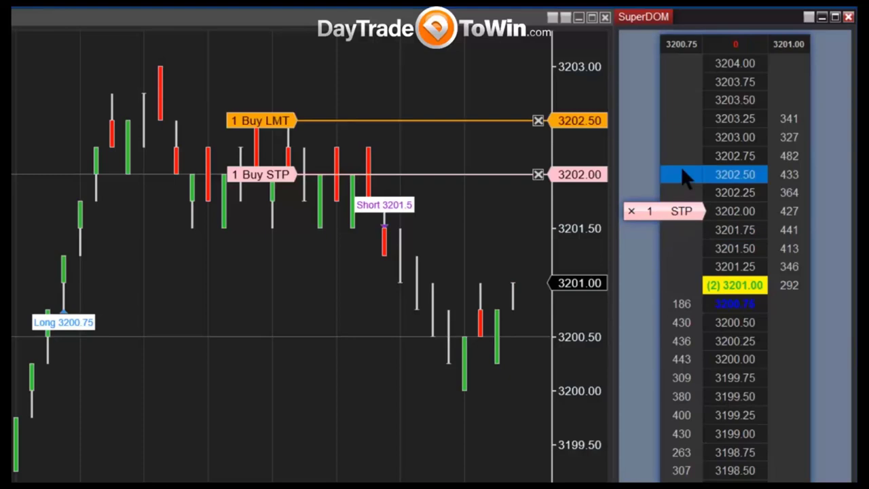
click(839, 212)
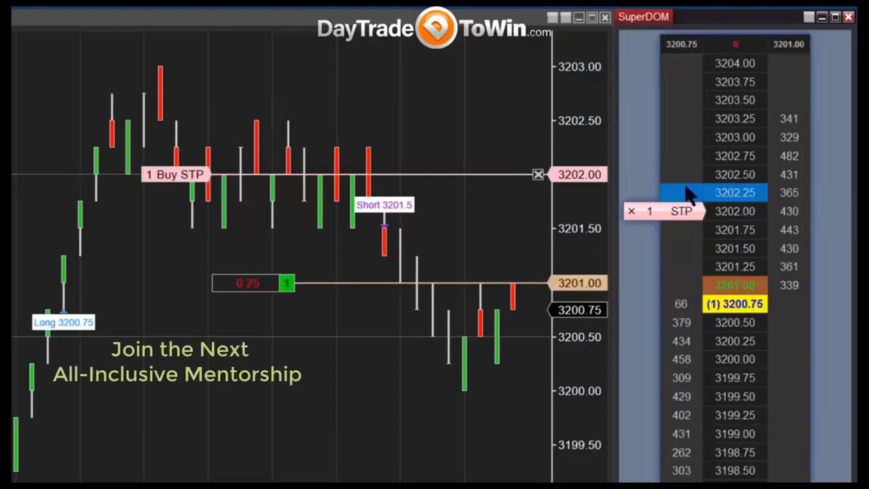
Cancel the 3202.00 buy stop and clear the pending order quantity entry.
click(633, 210)
click(632, 211)
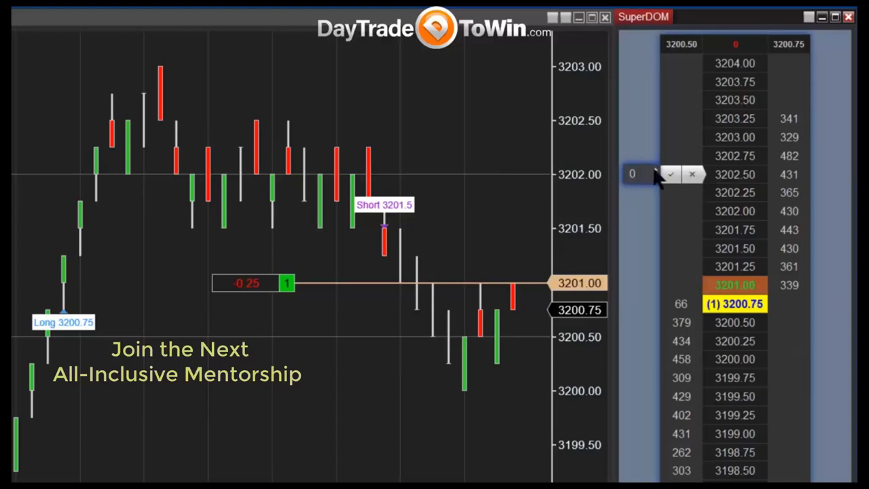
click(656, 170)
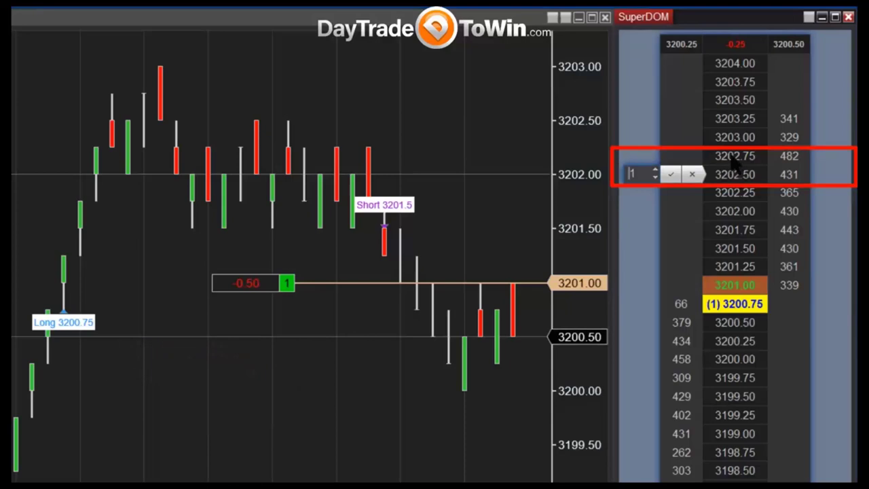
click(656, 178)
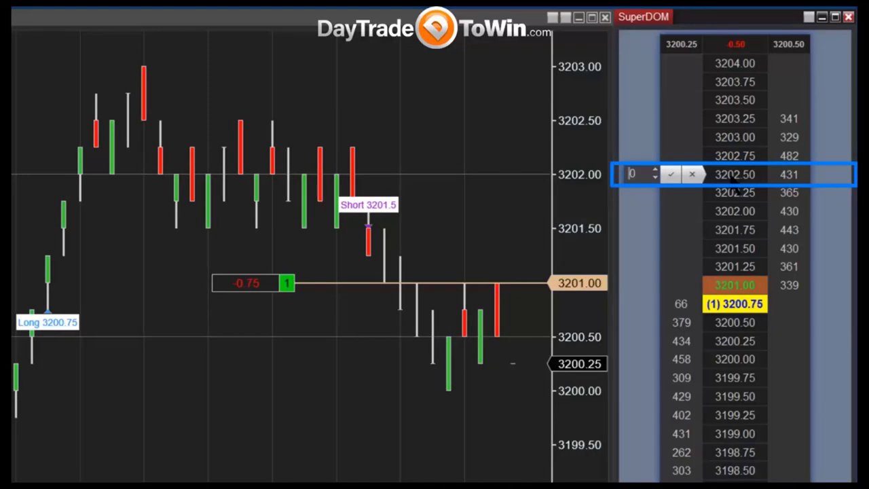
click(693, 174)
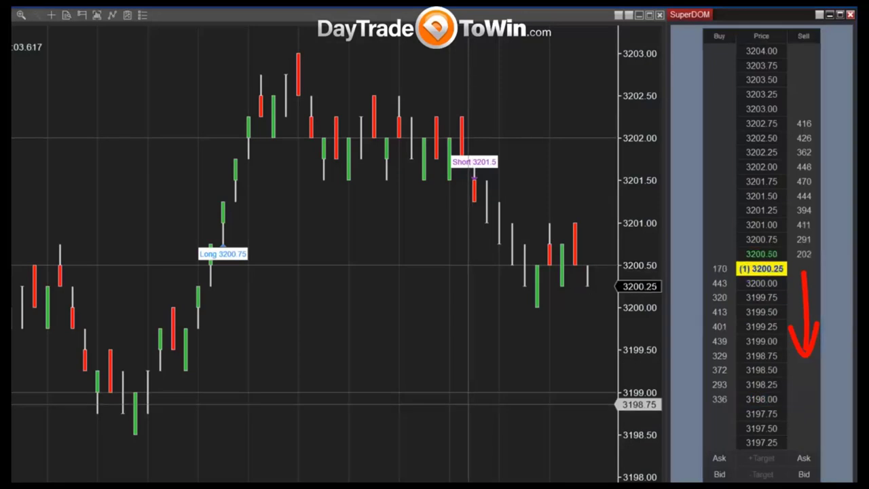
Draw a rectangle around 3199.00–3199.70 with a downward arrow, and place a one-lot sell stop at 3198.75.
drag(450, 333, 615, 394)
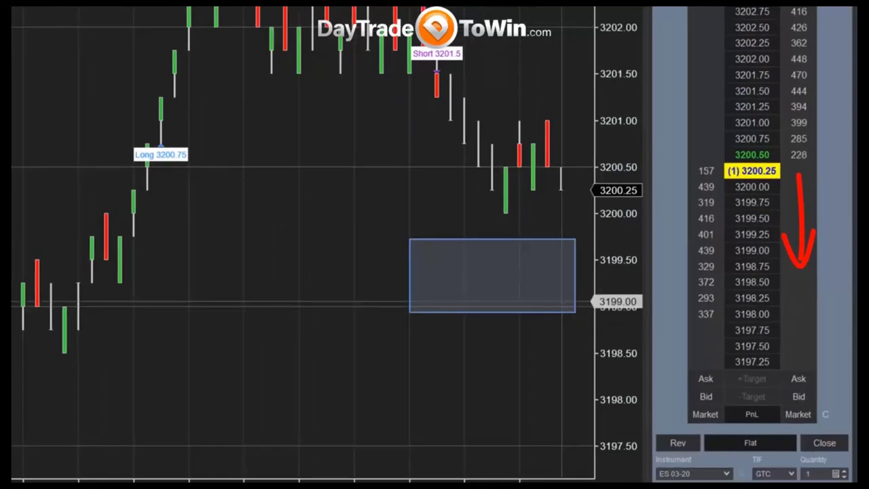
mouse_move(538, 231)
mouse_down()
mouse_move(552, 265)
mouse_move(534, 290)
mouse_up()
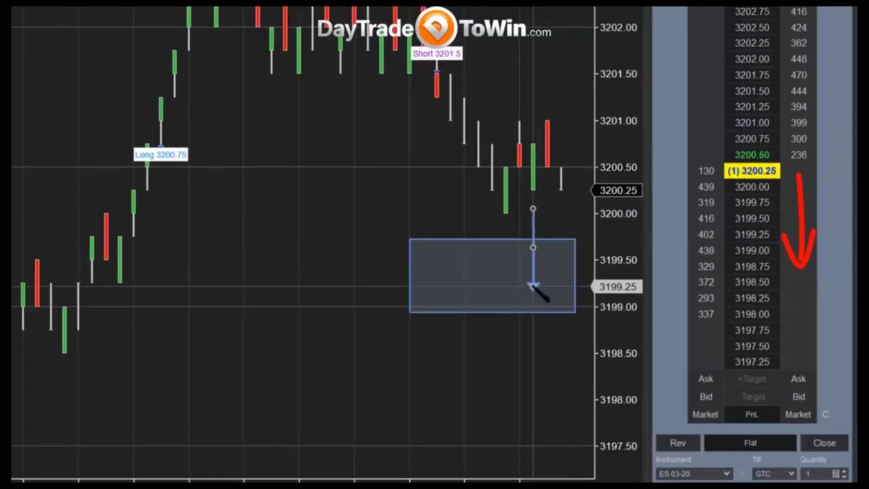
click(801, 268)
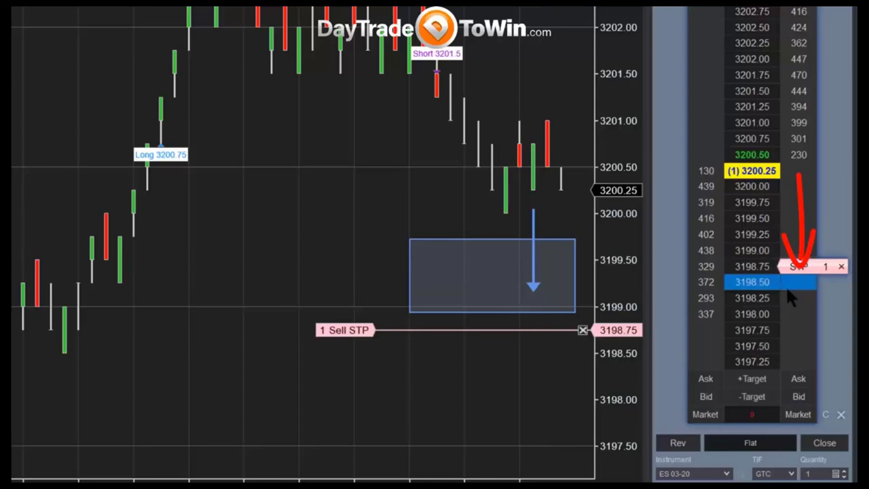
Open and cancel an order entry at 3198.00, and change the profit-and-loss display mode.
click(789, 314)
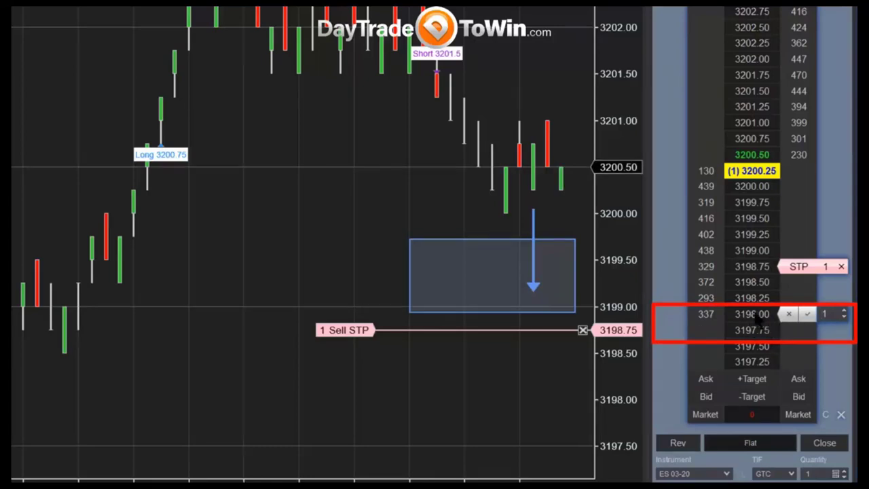
click(796, 330)
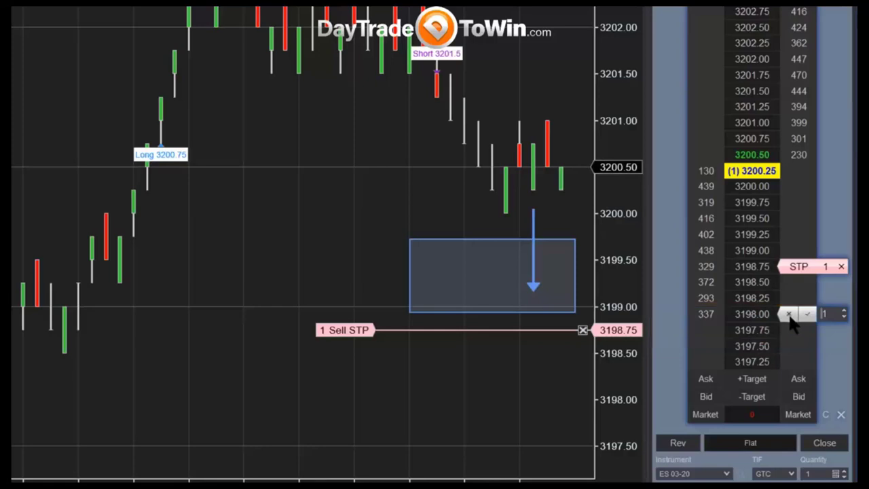
click(789, 316)
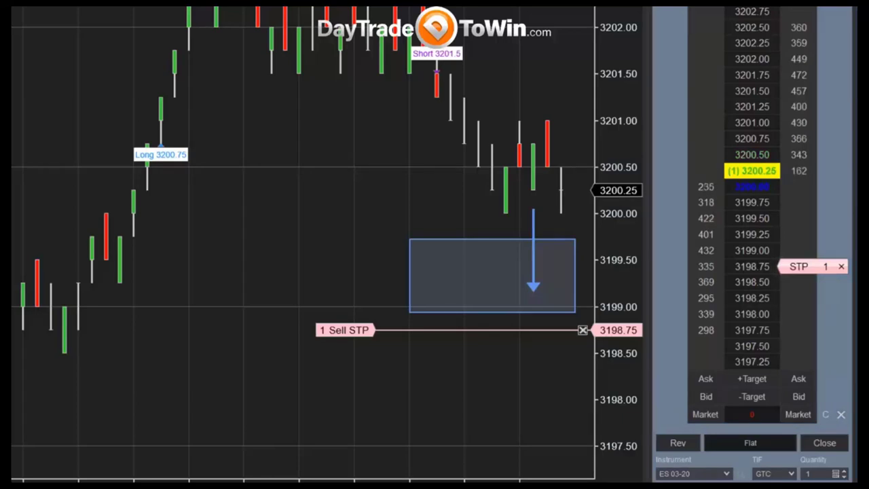
click(751, 414)
click(754, 454)
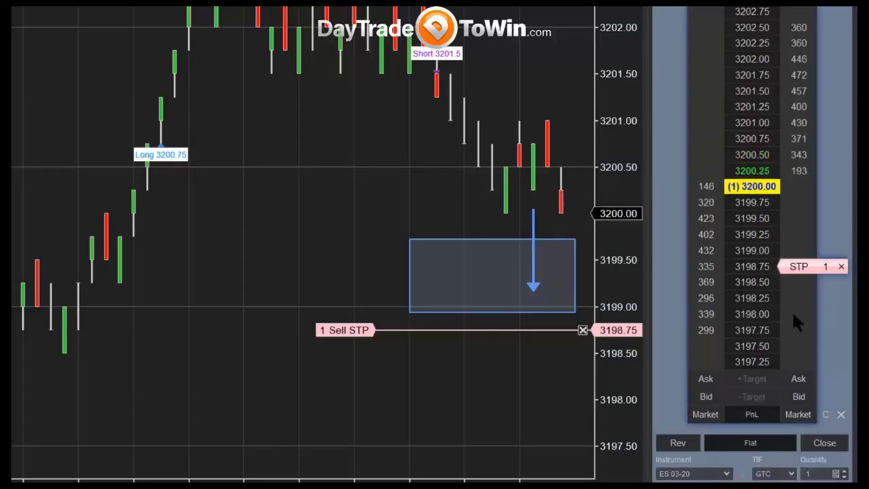
Cancel the 3198.75 sell stop and delete the blue rectangle drawing.
click(841, 267)
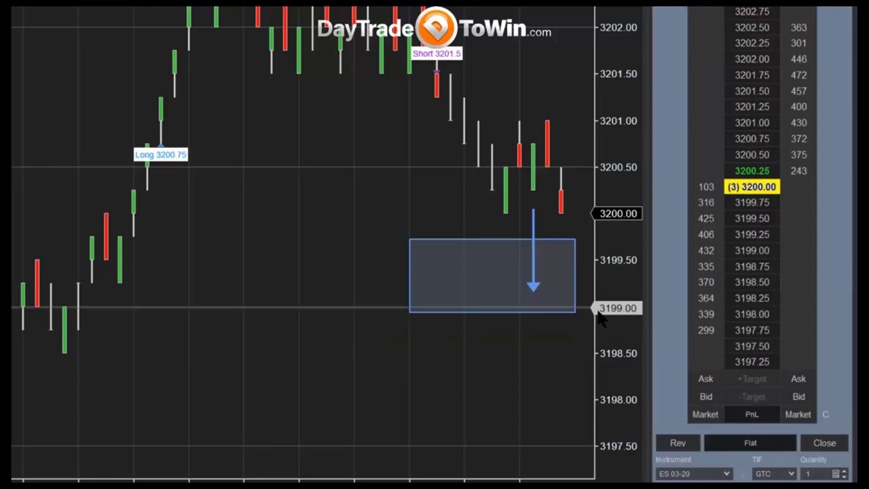
click(457, 241)
key(Delete)
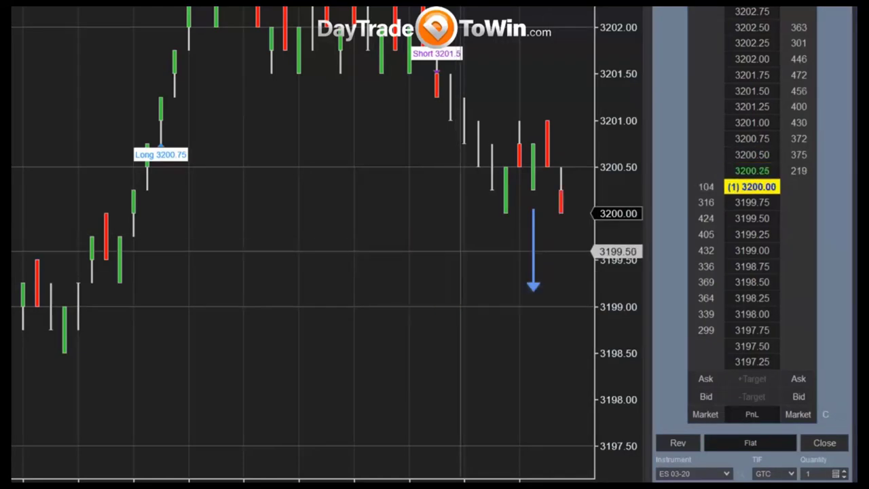
Delete the blue arrow, place a one-lot sell stop at 3199.25, and raise it to 3199.50.
click(533, 258)
key(Delete)
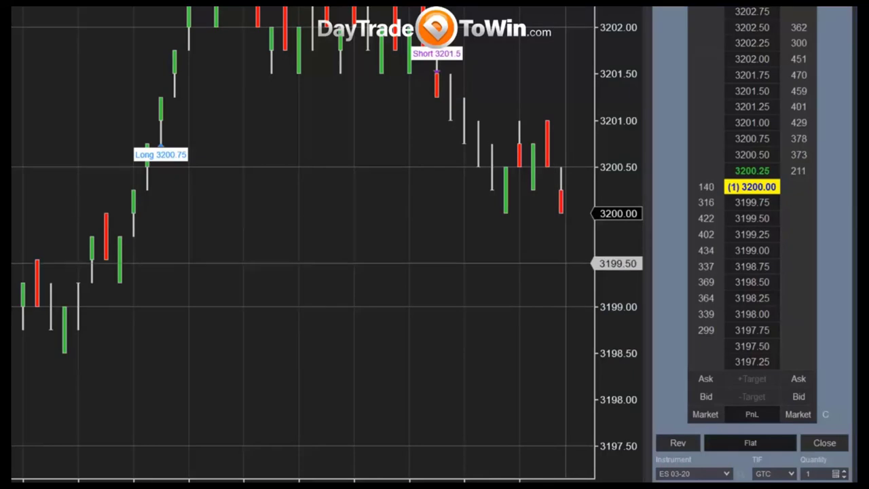
click(796, 237)
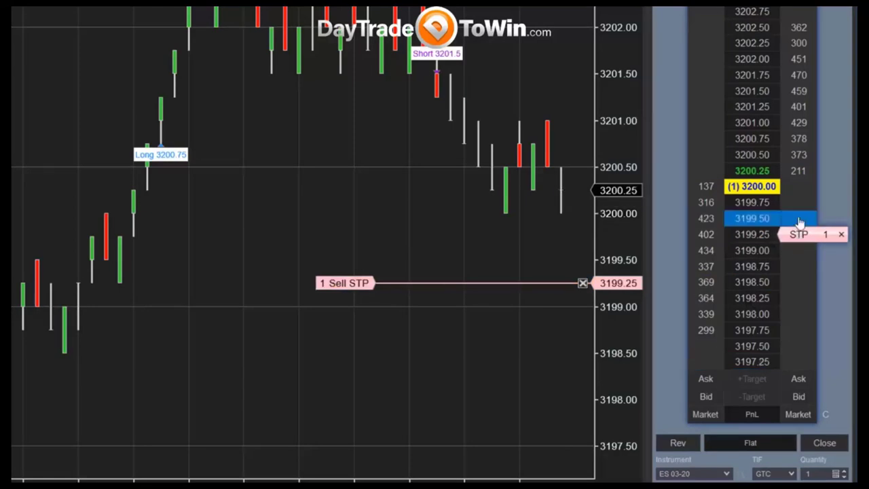
drag(800, 222, 799, 218)
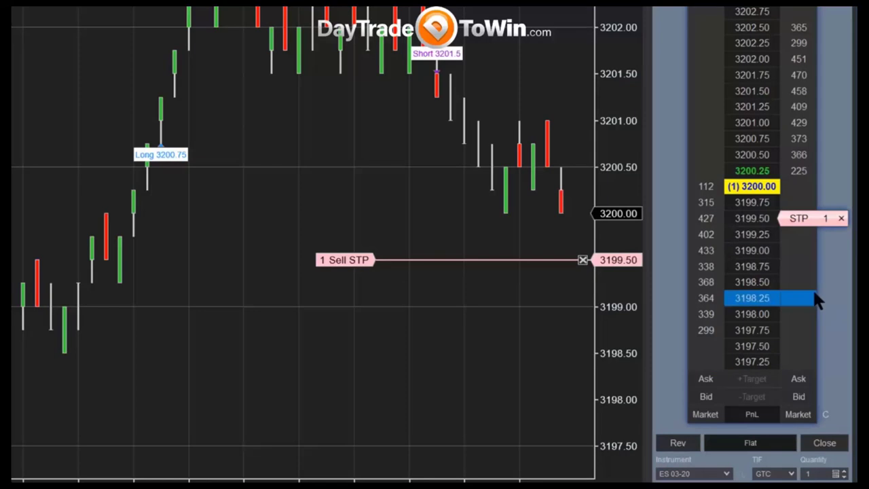
click(790, 299)
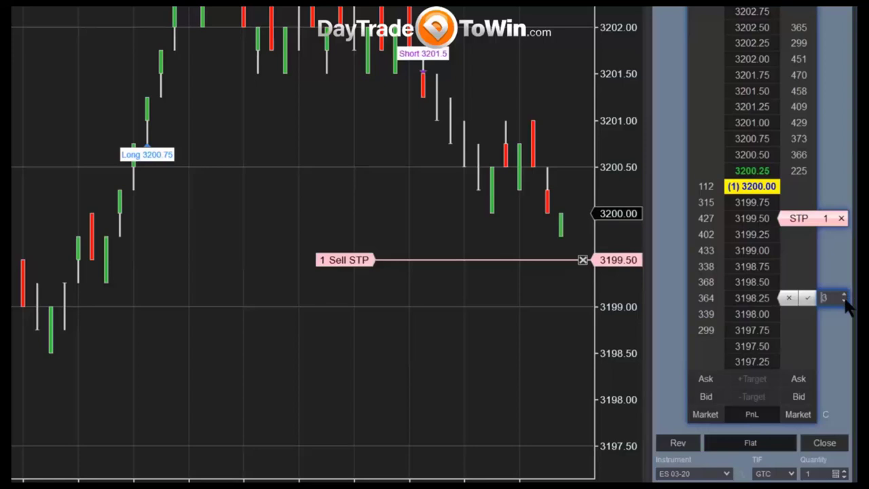
click(789, 297)
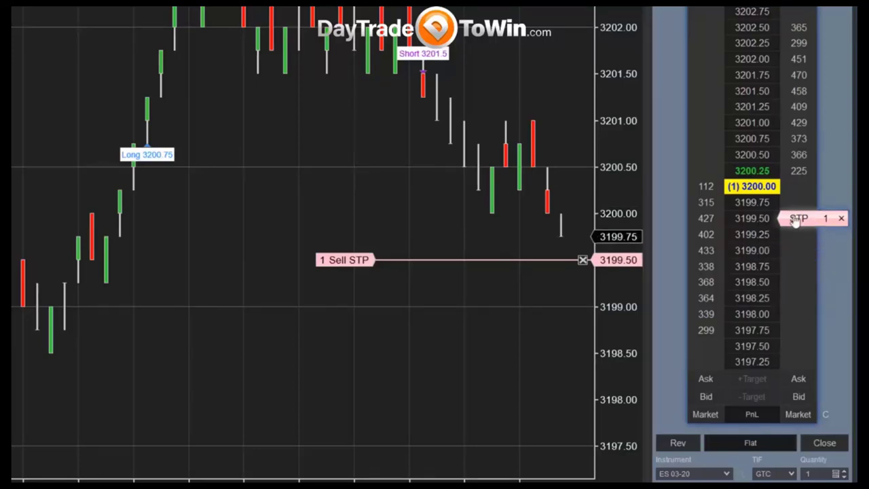
Move the sell stop up through 3199.75 to 3200.00 so it fills, dismissing the price error.
drag(796, 219, 796, 186)
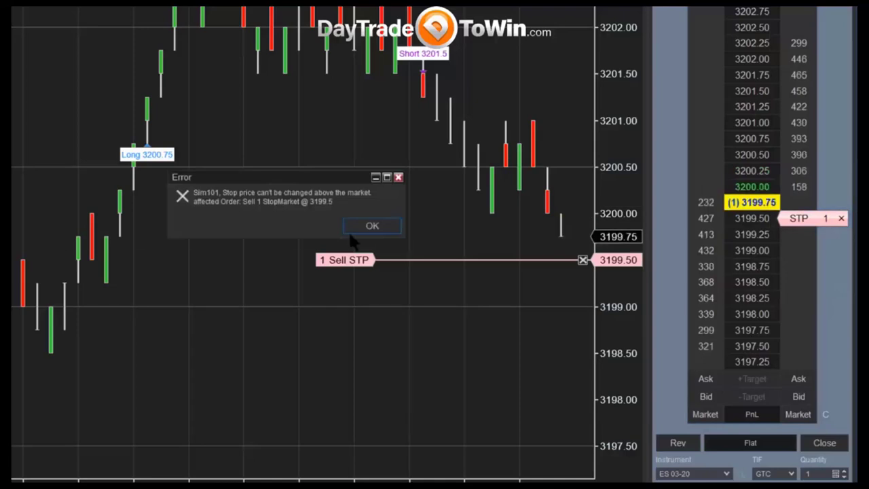
click(372, 226)
drag(798, 218, 798, 203)
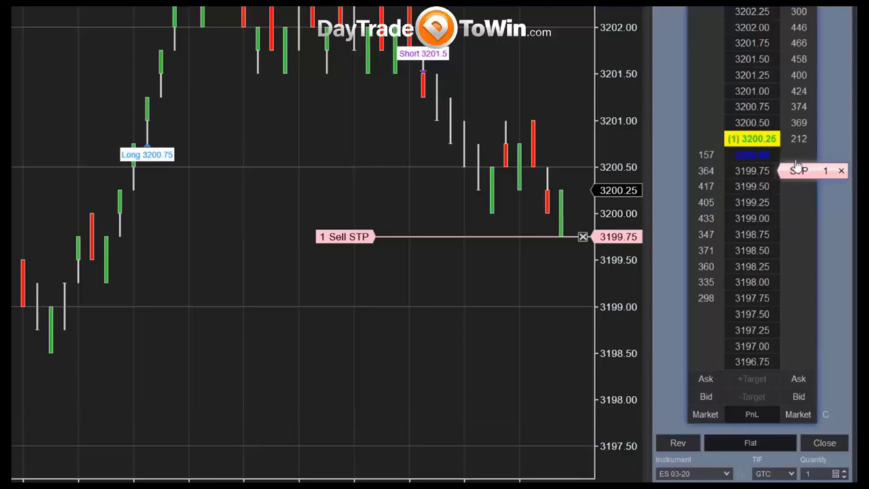
drag(799, 170, 799, 155)
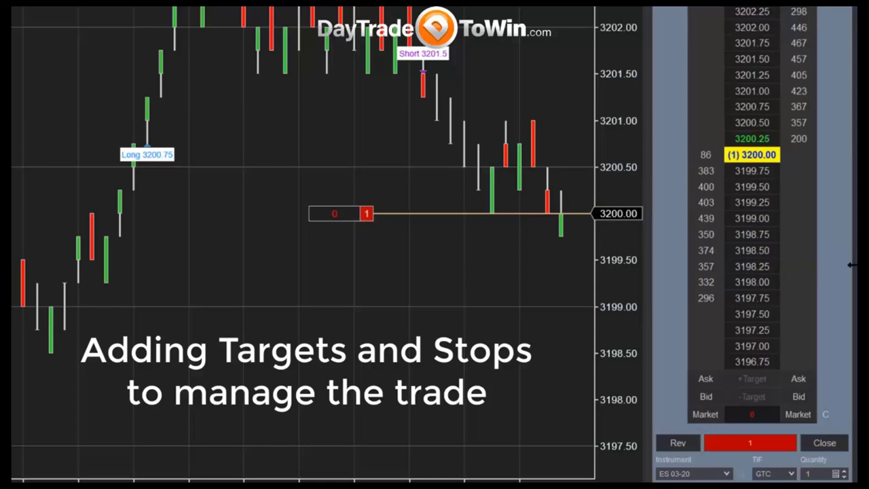
Draw a projection line below the bars, set a protective buy stop near 3201.50, and close the short.
click(561, 254)
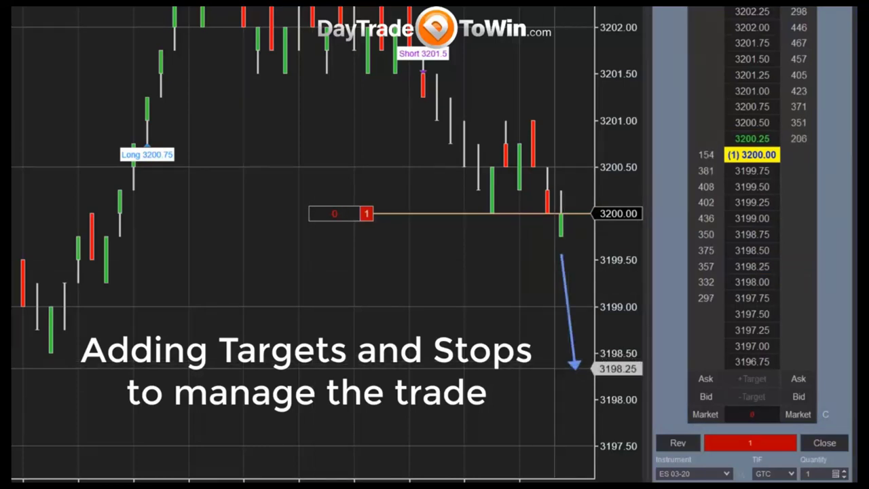
click(573, 362)
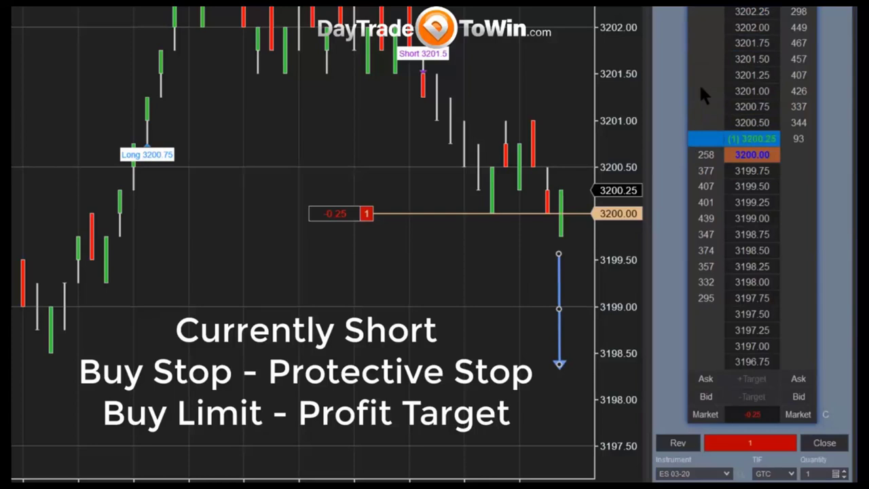
click(703, 59)
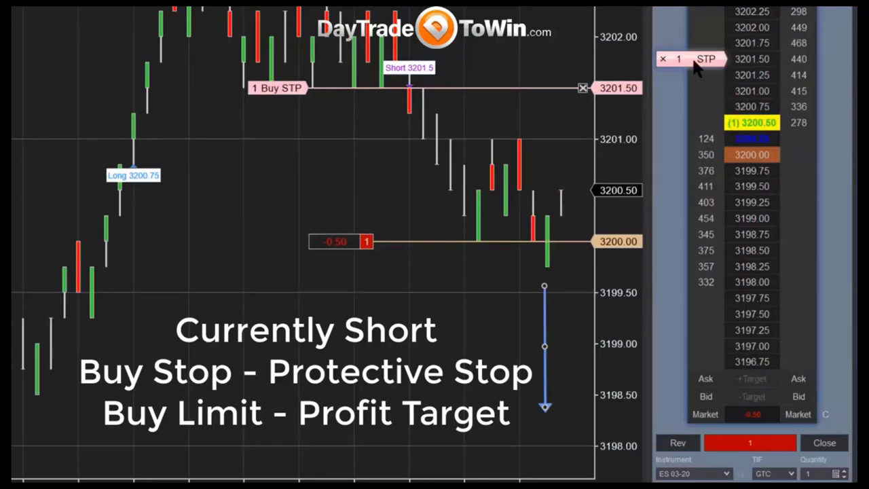
drag(700, 64, 705, 78)
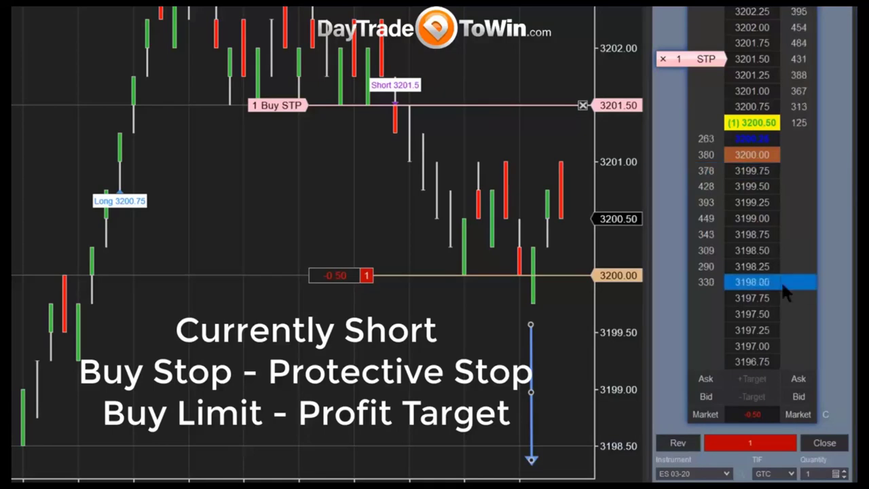
click(830, 442)
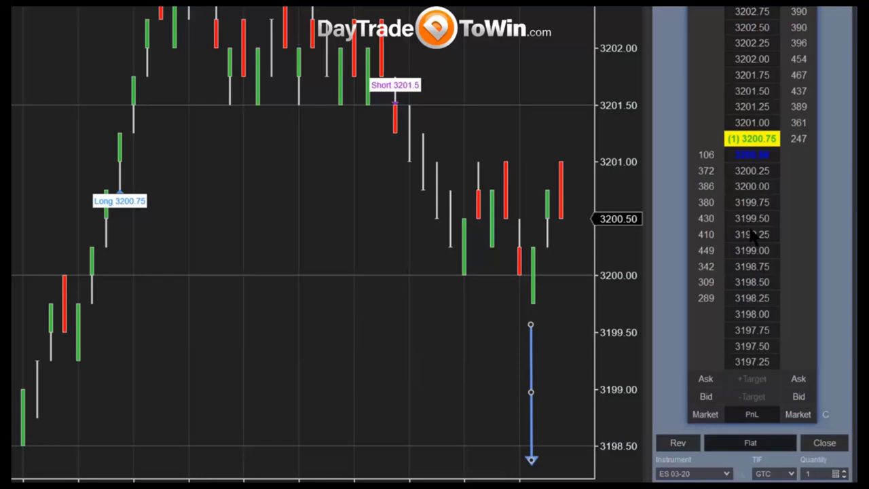
Place a buy MIT at 3200.00 and buy one more contract at market, going long 2 ES.
click(706, 187)
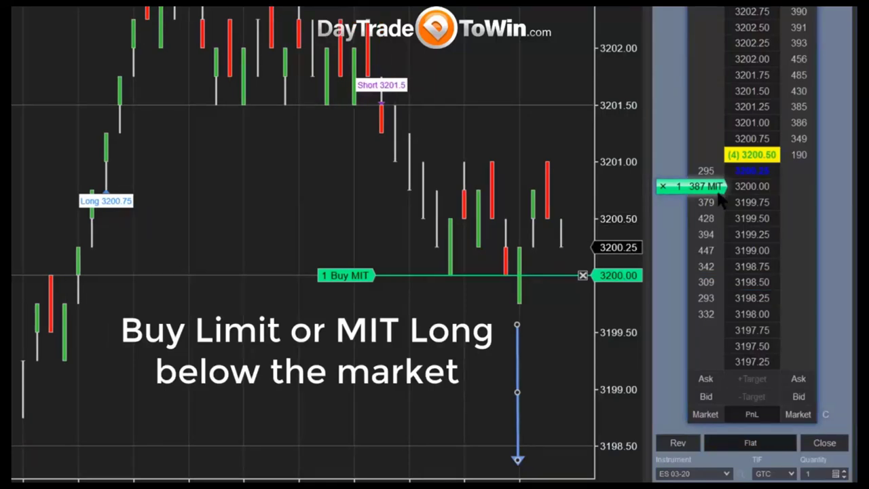
click(703, 172)
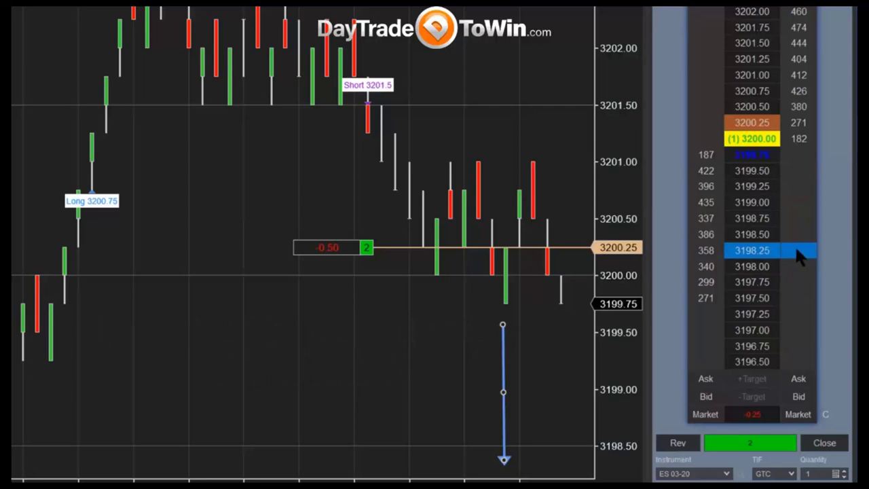
Place a one-contract sell stop at 3198.25 beneath the two-contract ES long.
click(796, 249)
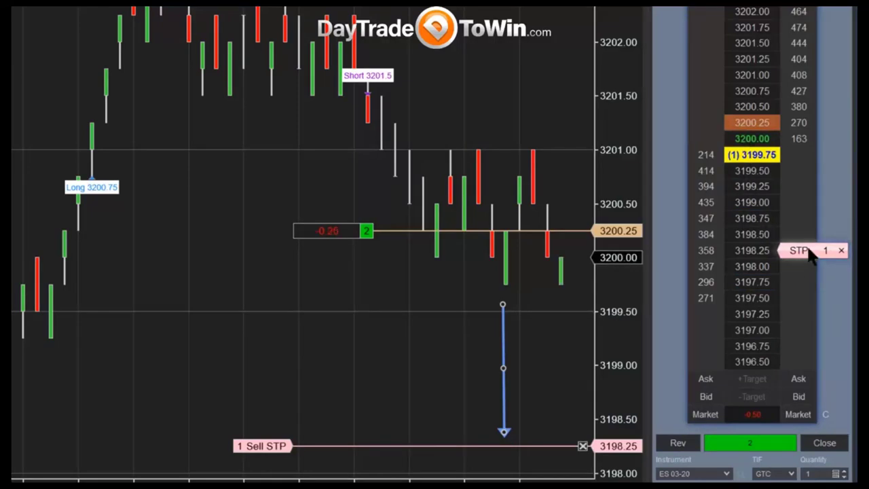
drag(808, 251, 795, 266)
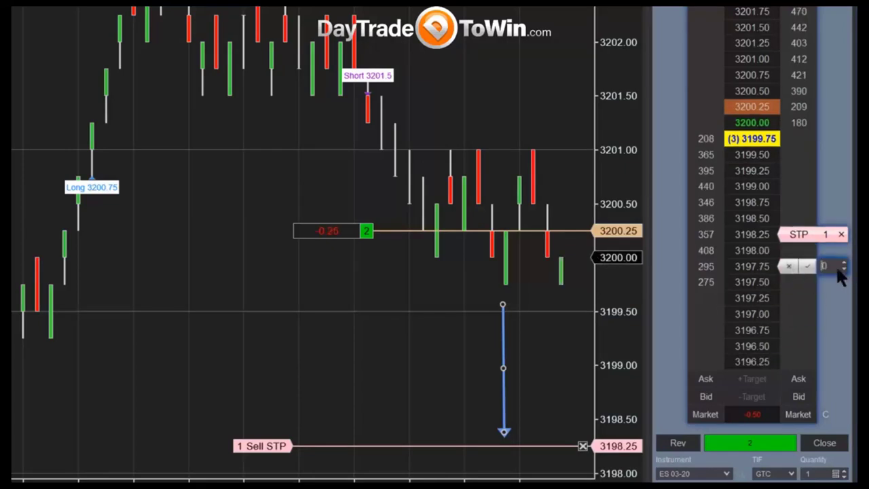
click(790, 267)
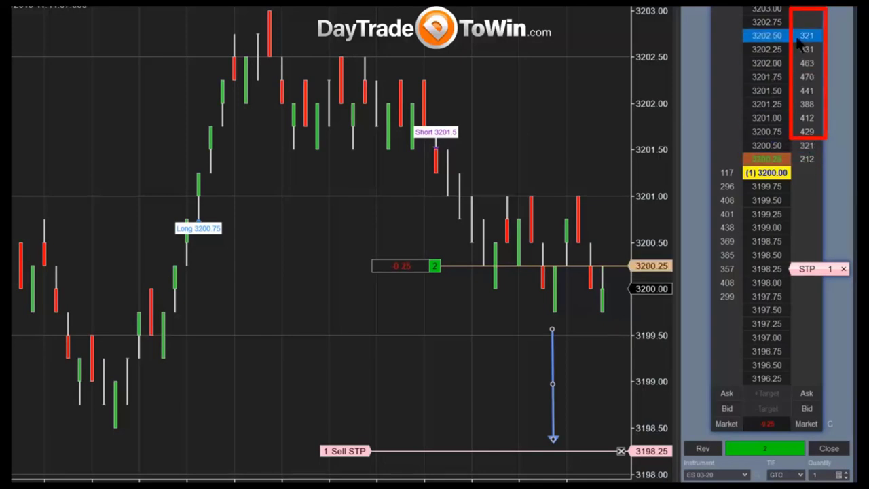
Add sell MIT 3201.75 and sell LMT 3201.50 targets, then flatten, cancel all and delete the ruler.
click(807, 78)
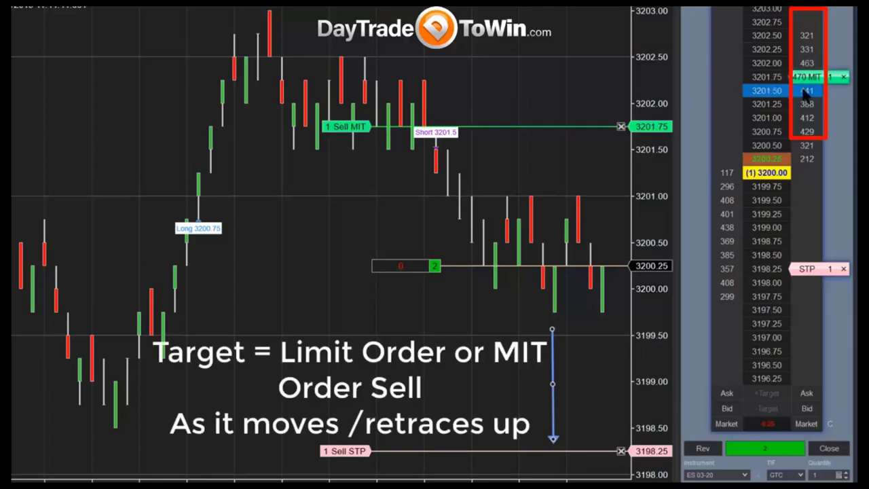
click(806, 91)
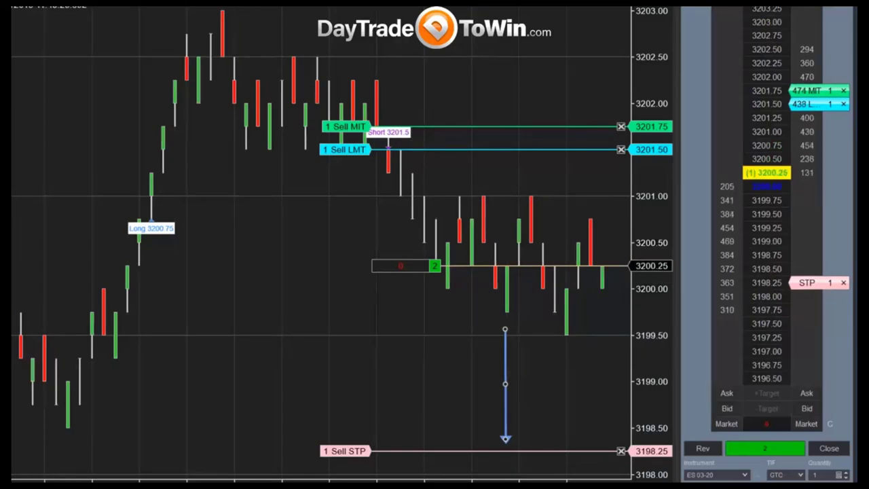
click(829, 449)
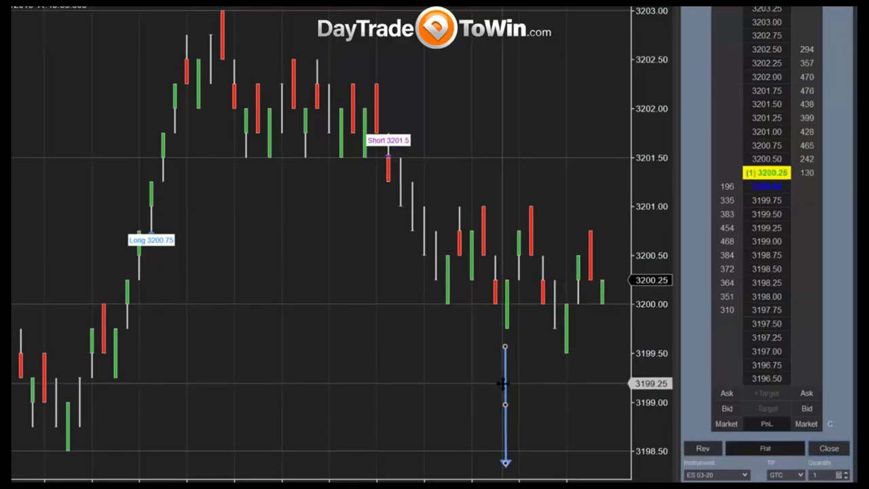
key(Delete)
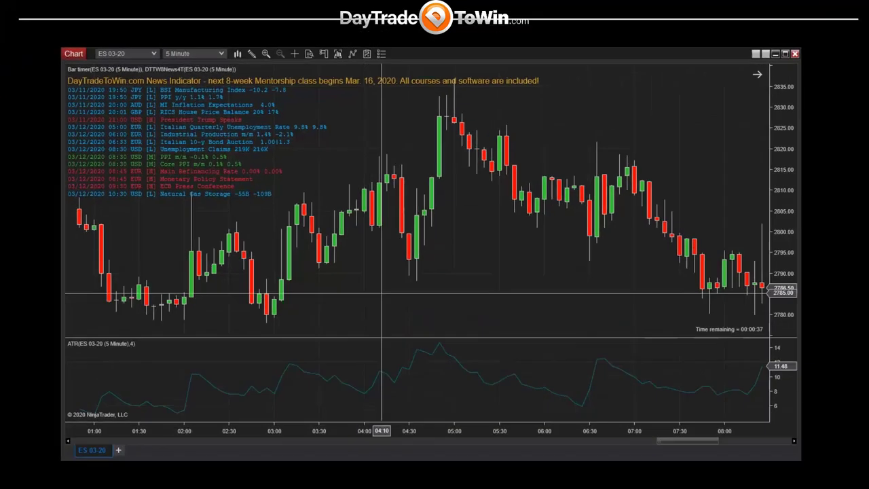
Save the 5-minute ES chart layout and indicators as chart template 'DTTW-5-Min'.
right_click(381, 295)
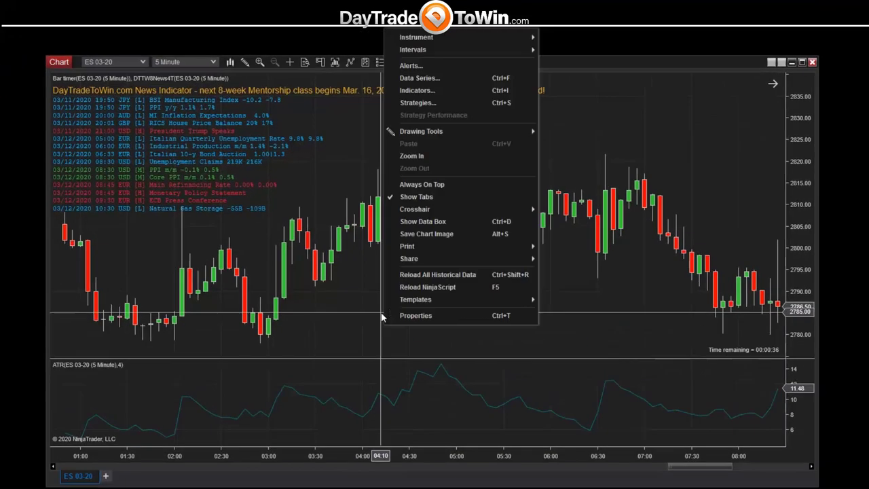
mouse_move(418, 286)
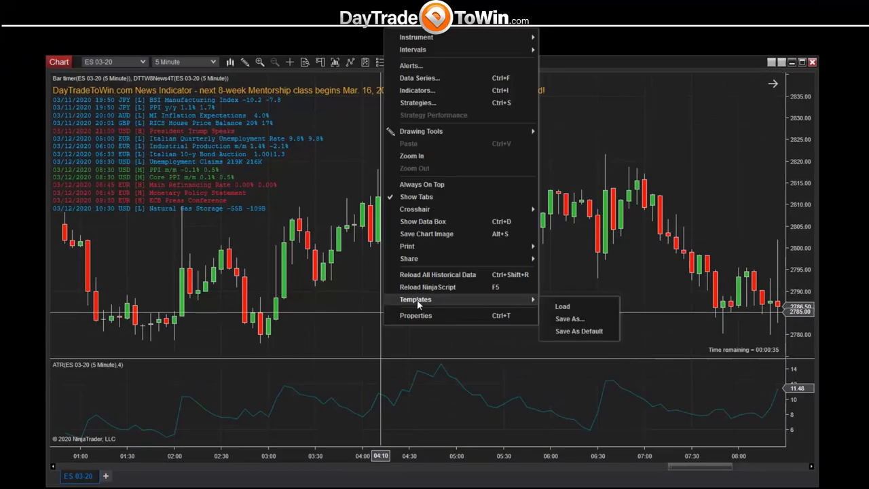
click(569, 319)
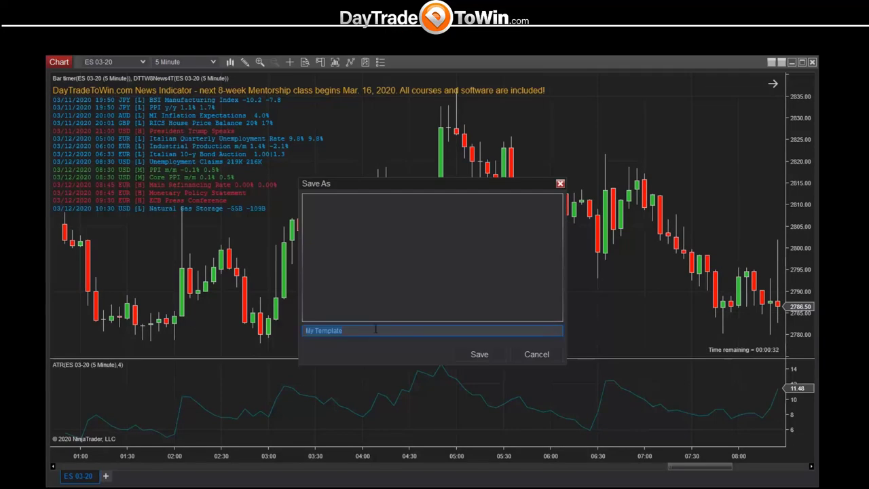
key(BackSpace)
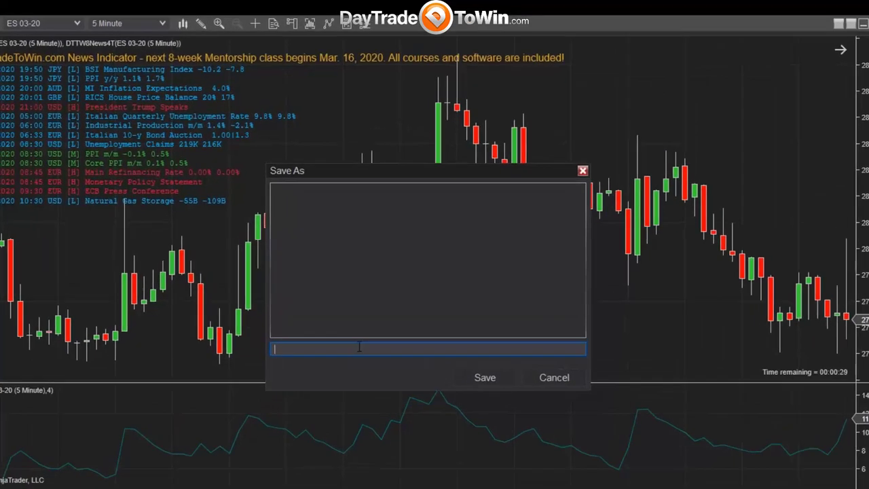
text(DTTW-5-Min-)
key(BackSpace)
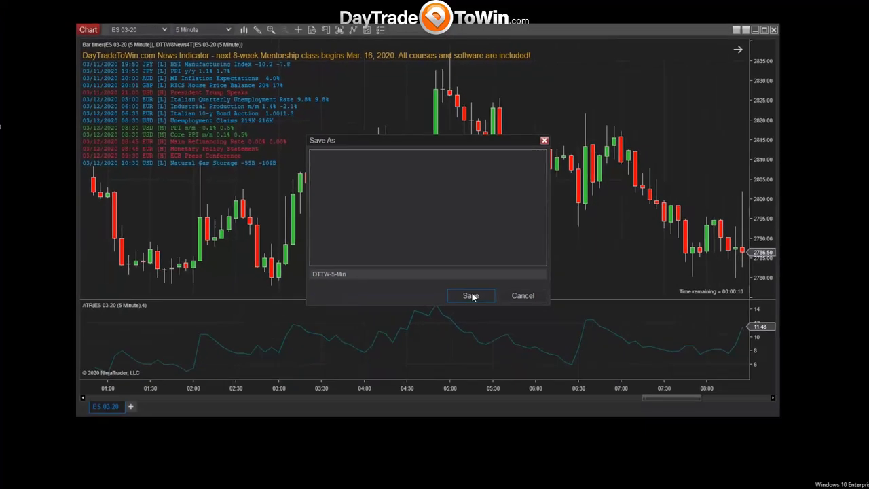
click(481, 335)
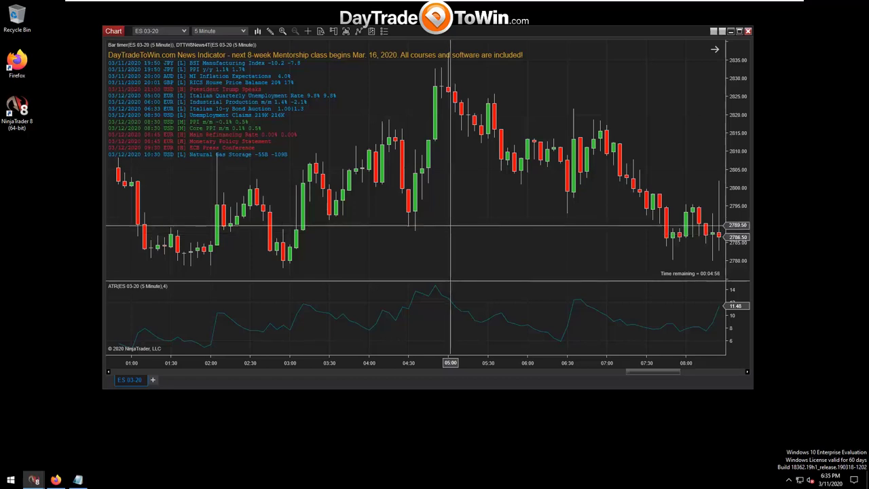
Replace the chart with a new ES 03-20 5-minute chart loading 14 days of data.
click(749, 32)
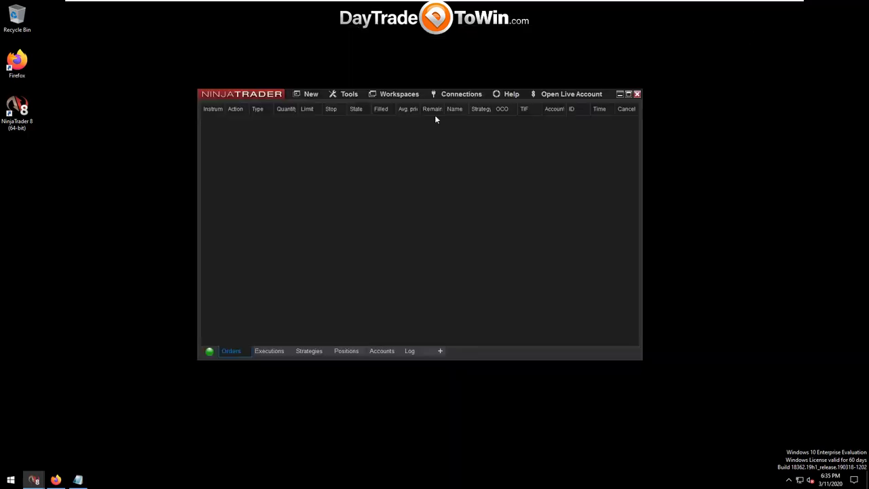
click(311, 94)
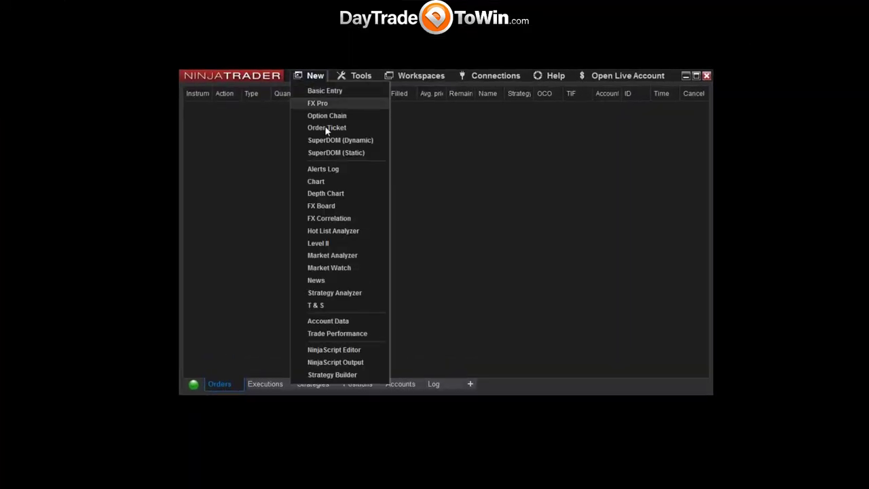
click(332, 183)
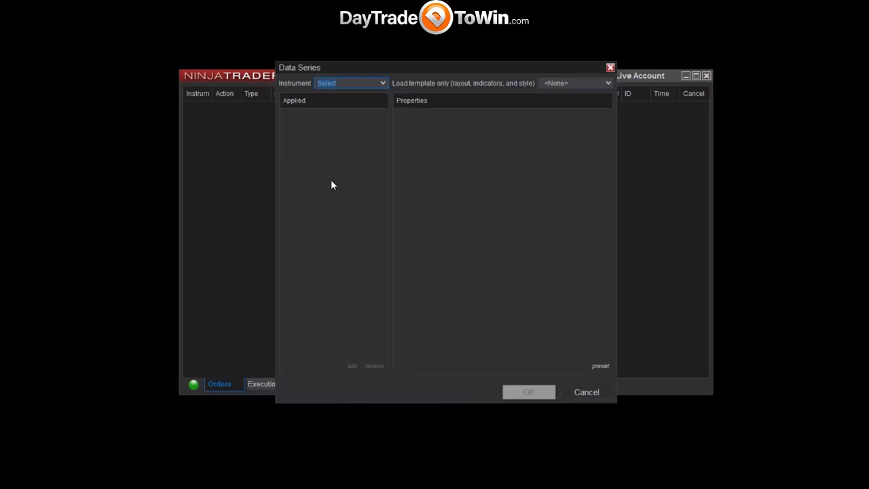
click(383, 83)
click(366, 97)
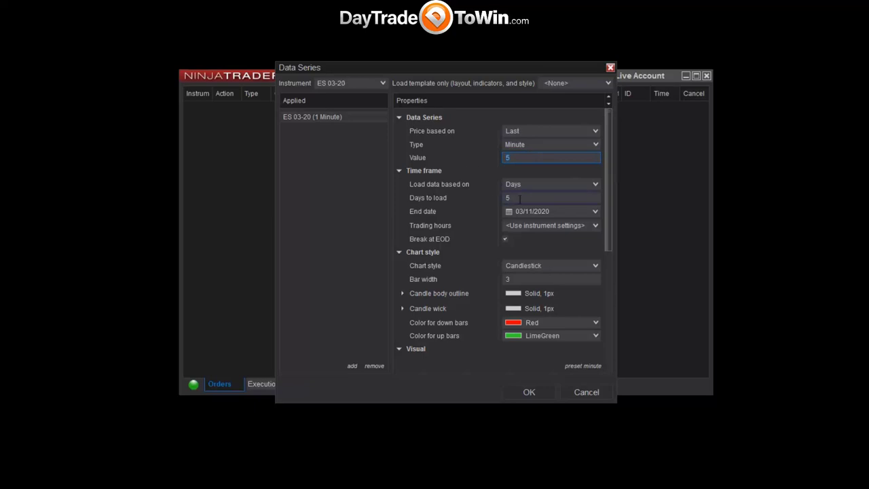
click(434, 198)
text(14)
click(525, 394)
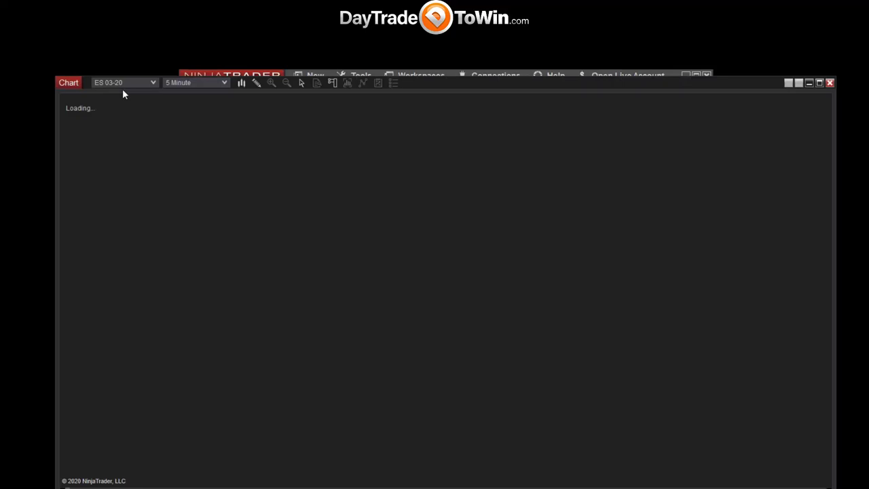
drag(79, 82, 76, 63)
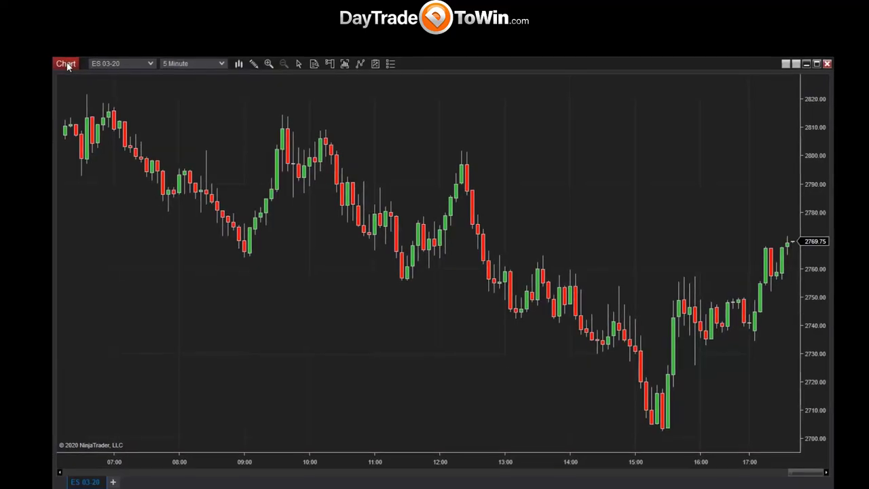
Confirm the Data Series settings show 14 days to load, then close them.
right_click(406, 135)
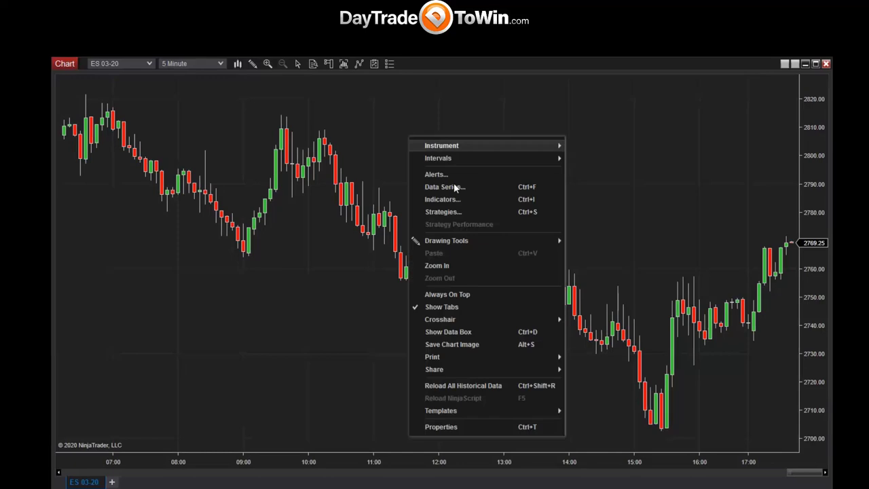
click(456, 189)
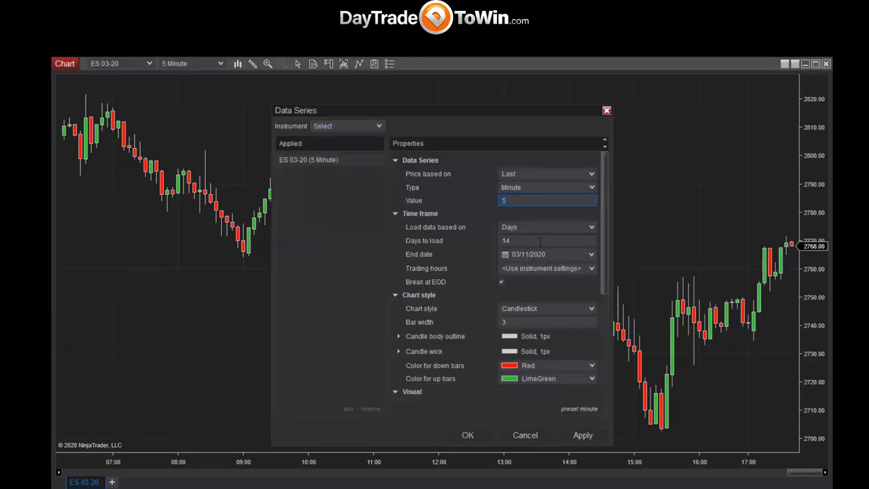
click(470, 241)
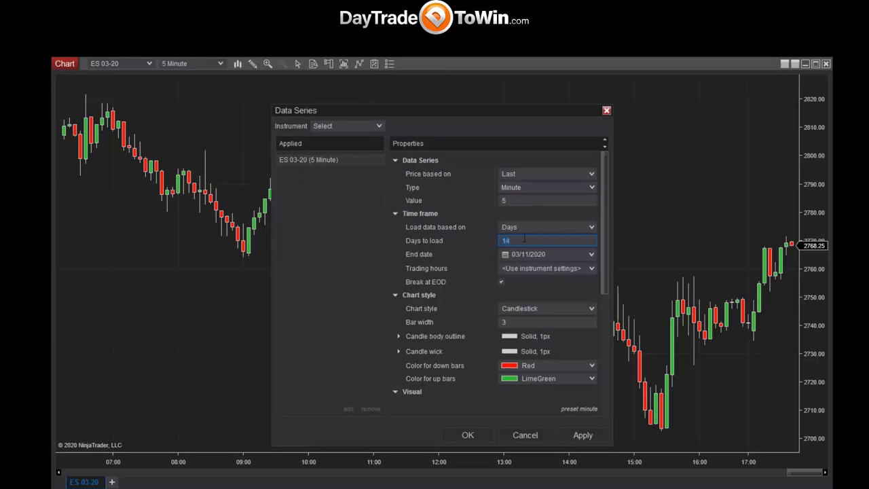
key(ctrl+a)
click(521, 438)
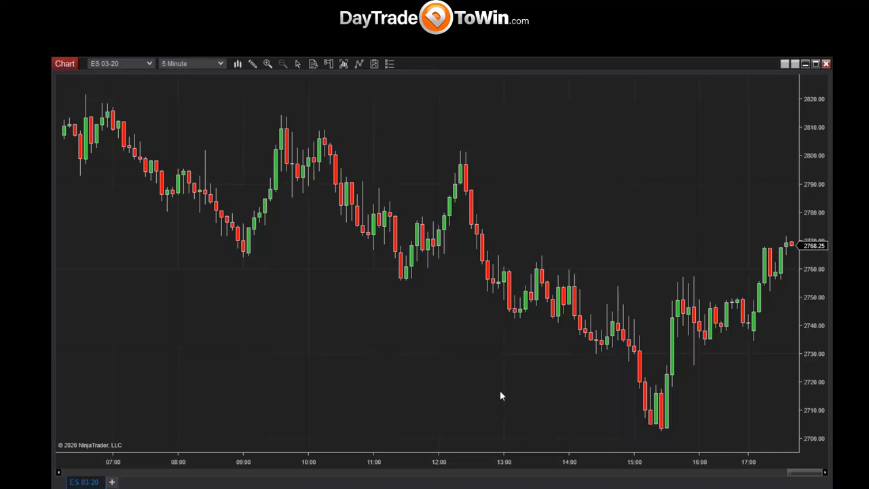
Load the DTTW-5-Min template onto the new chart, adding the news list, bar timer and ATR panel.
right_click(403, 150)
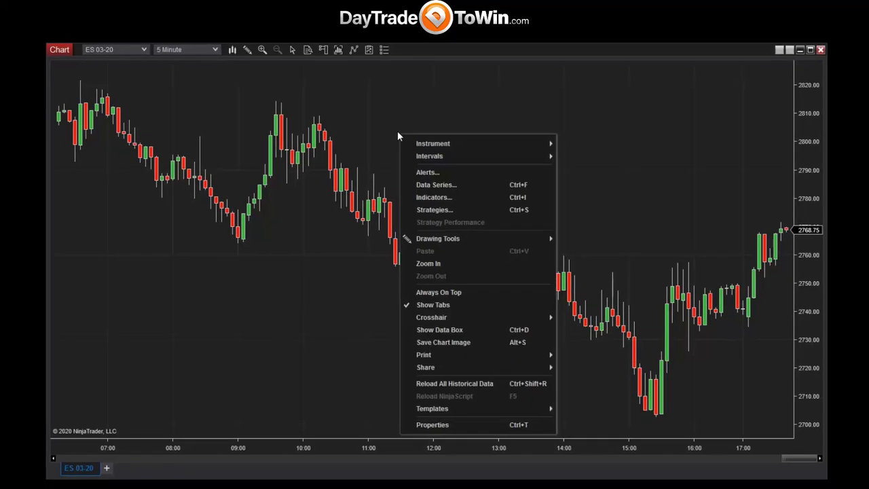
mouse_move(500, 423)
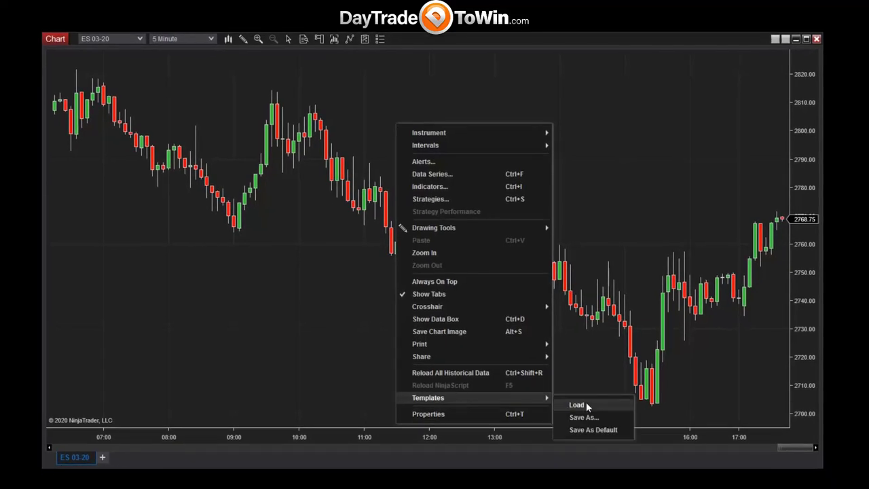
click(583, 404)
click(335, 178)
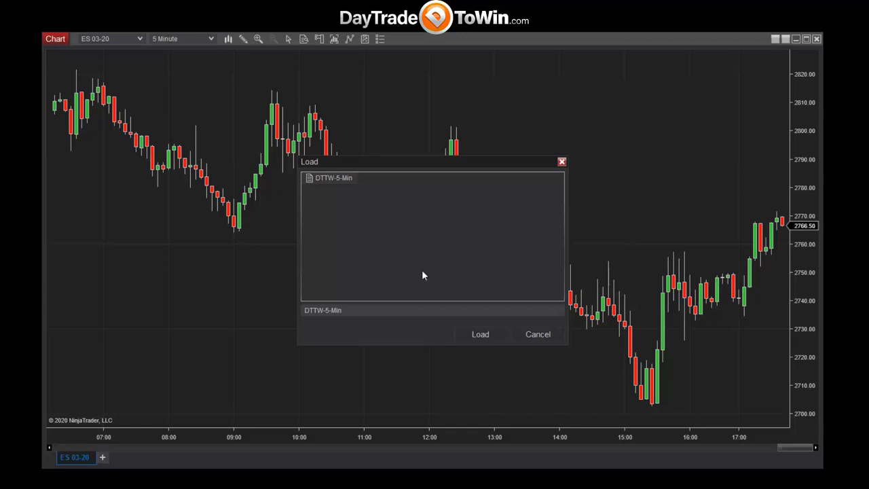
click(473, 334)
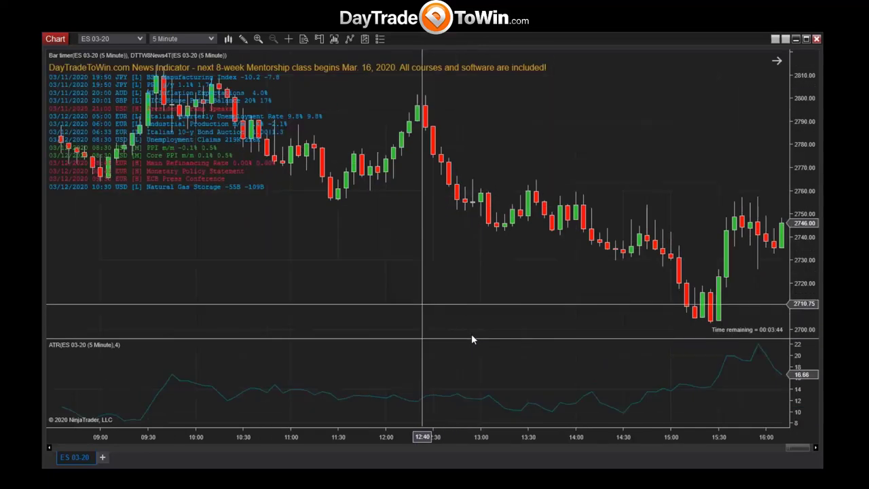
scroll(473, 339, up, 15)
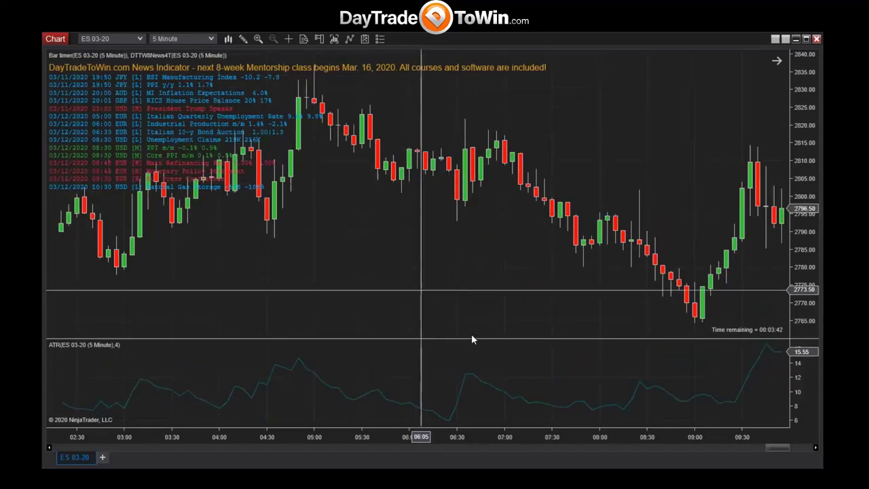
scroll(471, 338, down, 5)
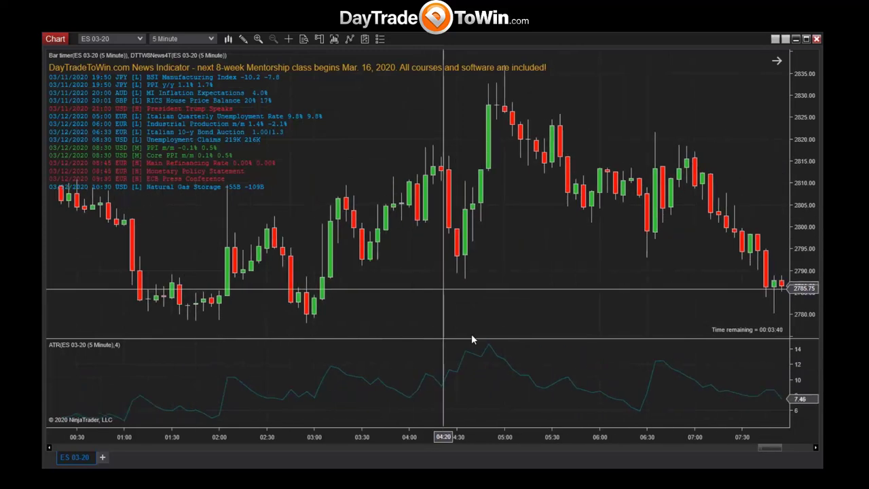
scroll(472, 340, down, 5)
scroll(472, 335, down, 15)
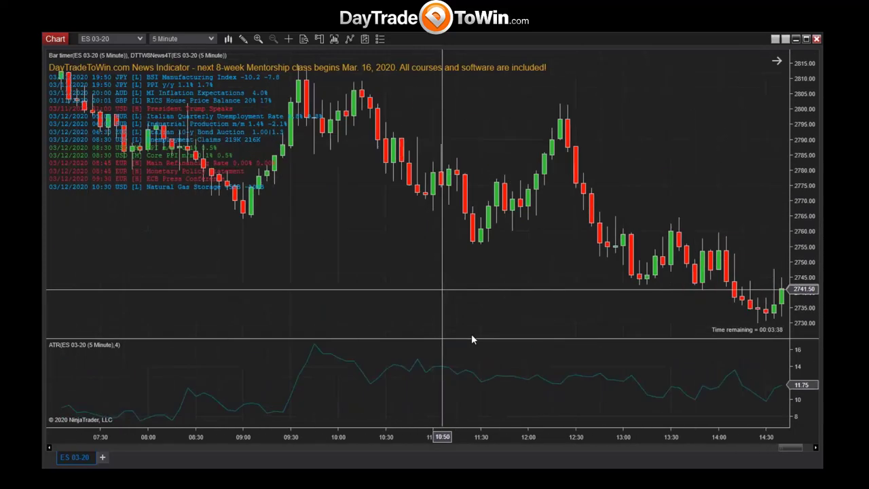
scroll(472, 336, down, 10)
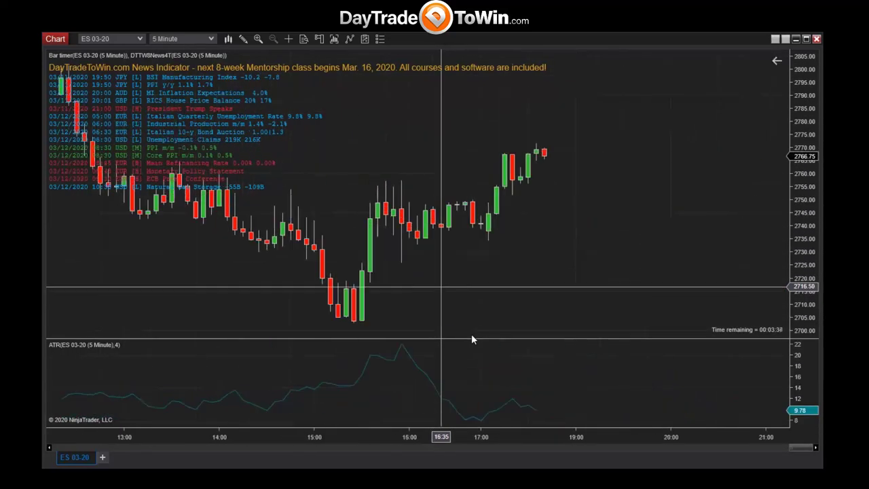
scroll(471, 333, down, 3)
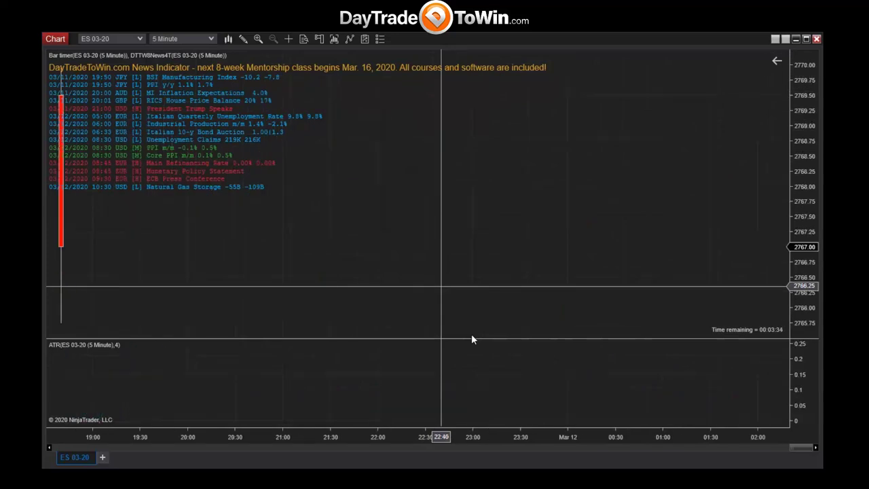
scroll(471, 334, up, 8)
scroll(472, 334, up, 8)
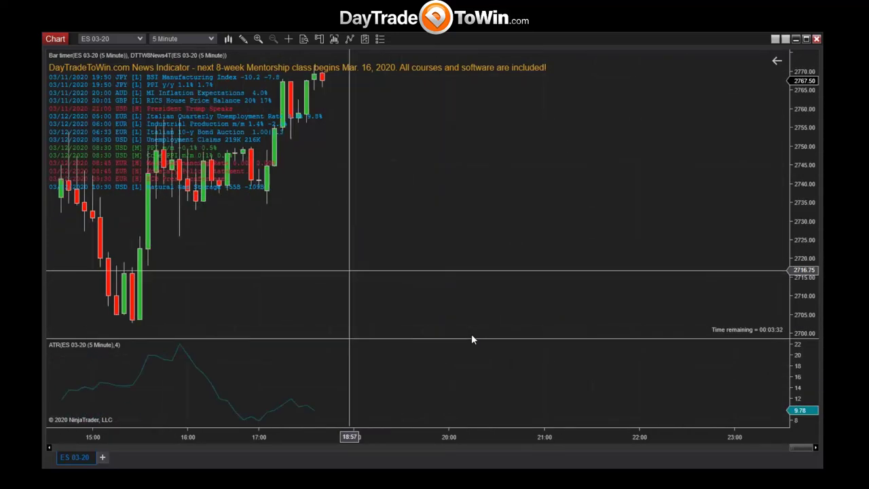
scroll(449, 333, up, 2)
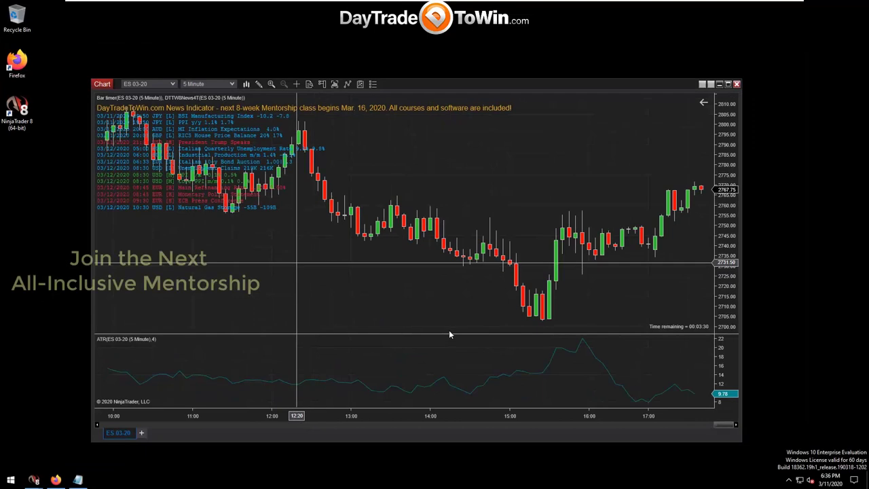
Set the DTTW8News4T indicator's Maximum events to 5 and font size to 14.
right_click(297, 260)
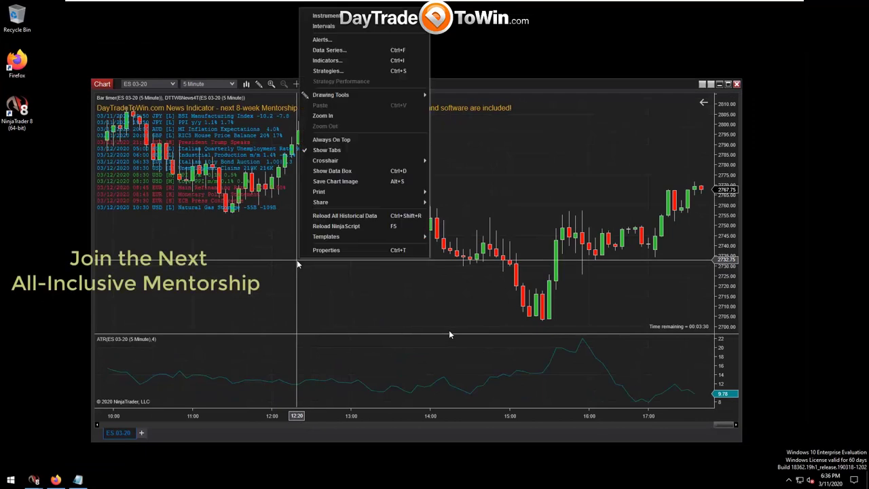
click(343, 60)
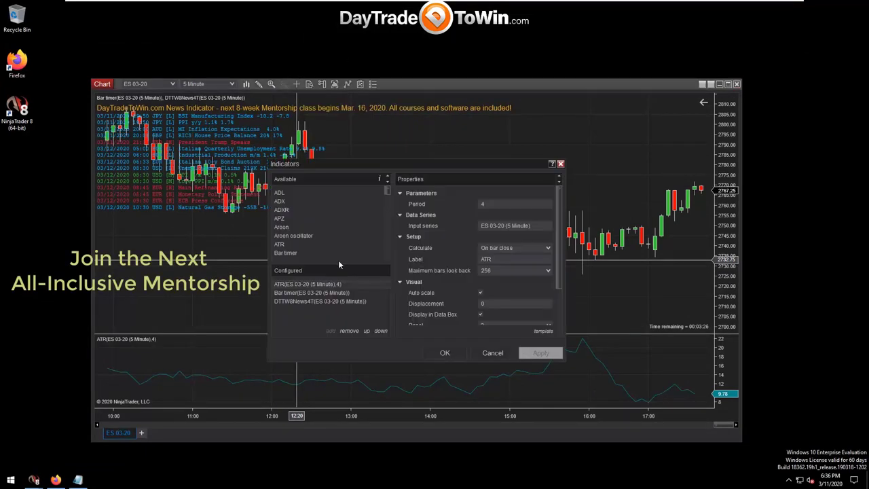
click(334, 303)
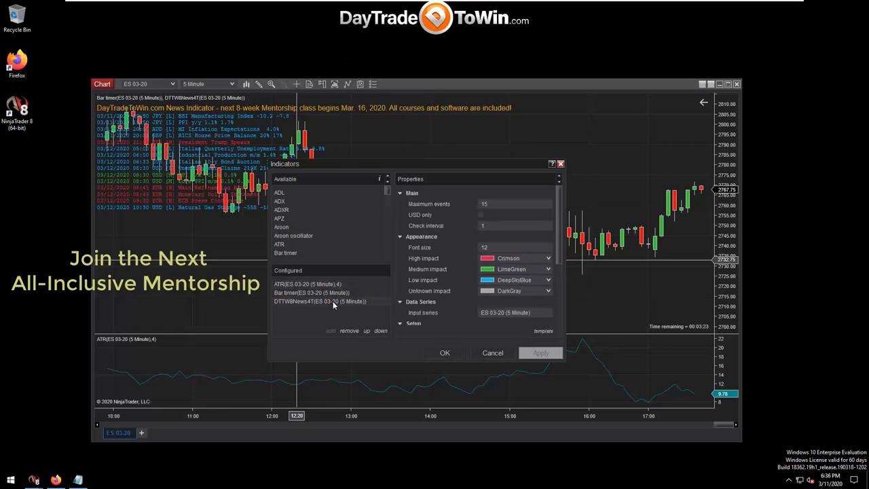
click(493, 203)
text(5)
click(495, 248)
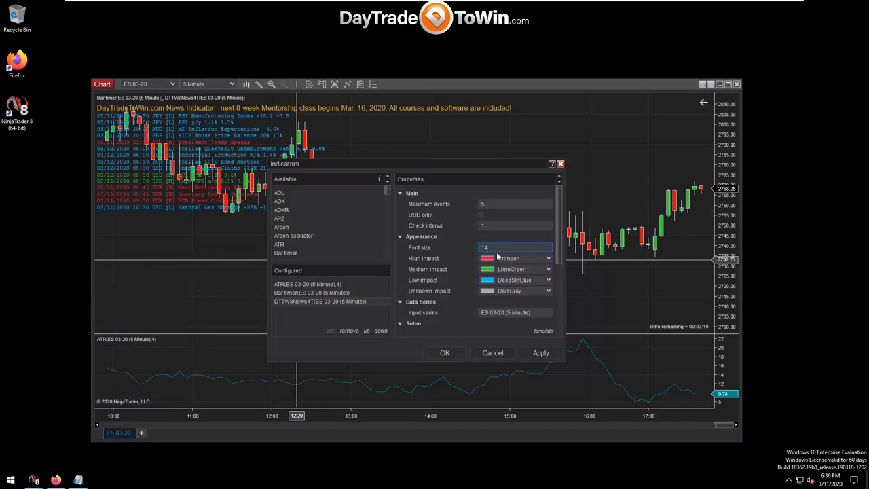
Save the news indicator settings as template 'My Template' and apply the changes.
click(544, 333)
click(519, 331)
click(455, 332)
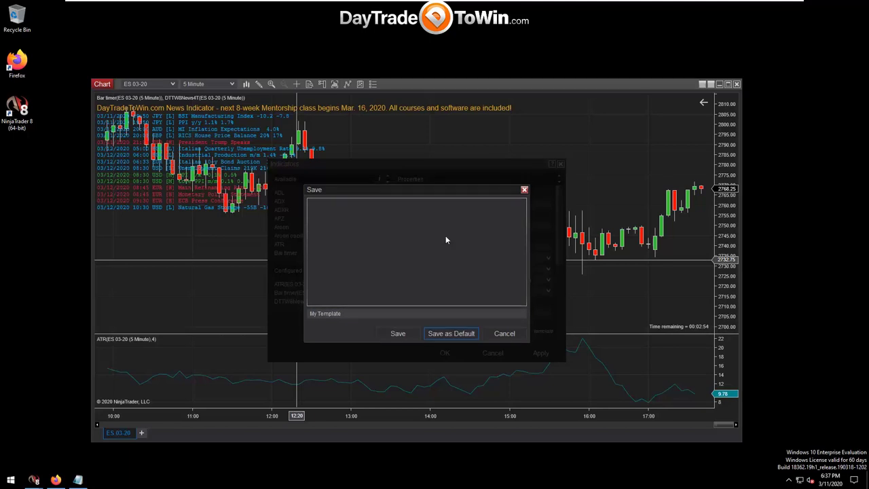
drag(434, 190, 439, 252)
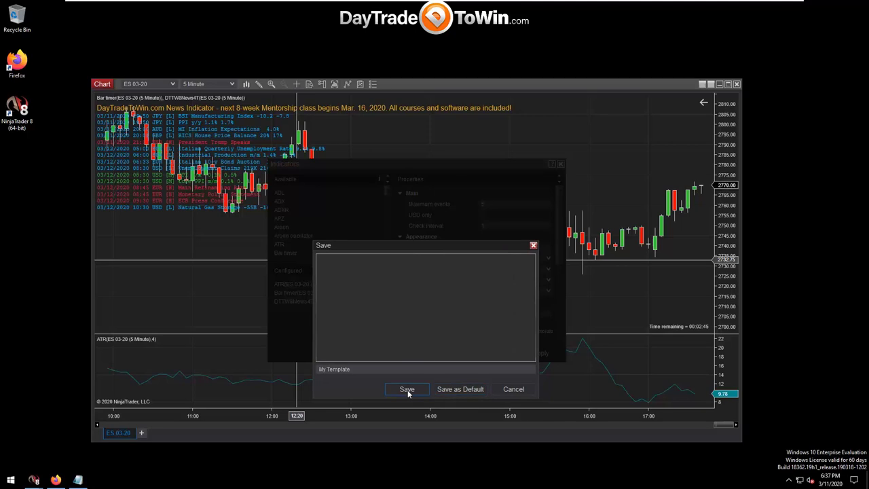
click(408, 390)
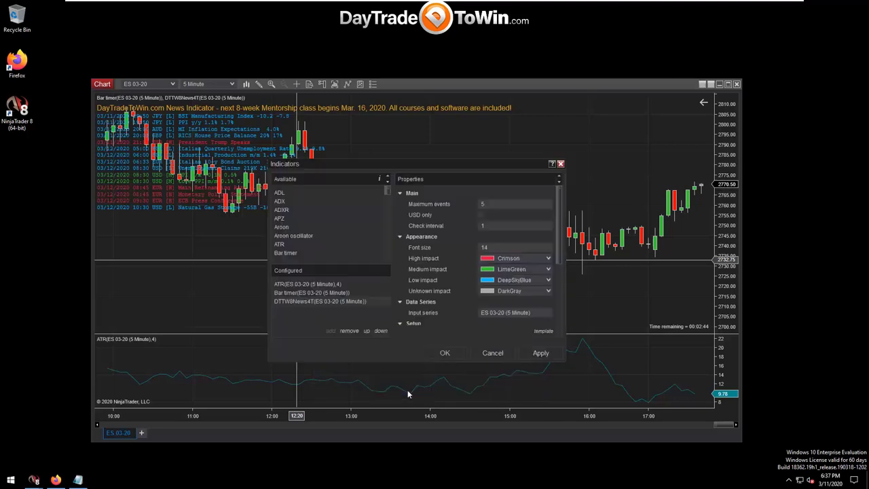
click(444, 354)
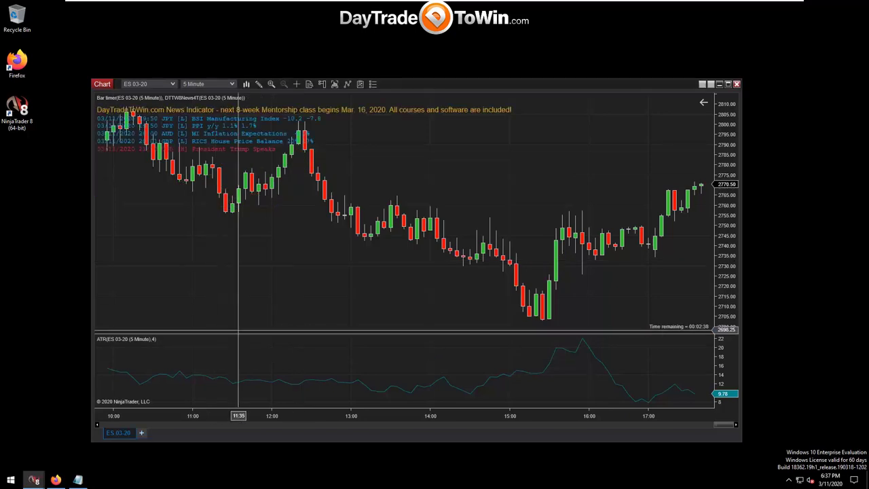
right_click(274, 287)
click(304, 87)
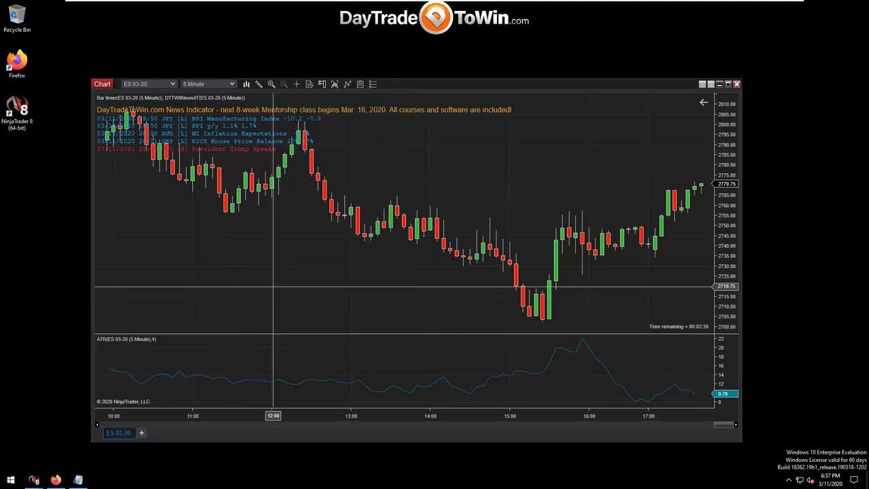
click(320, 300)
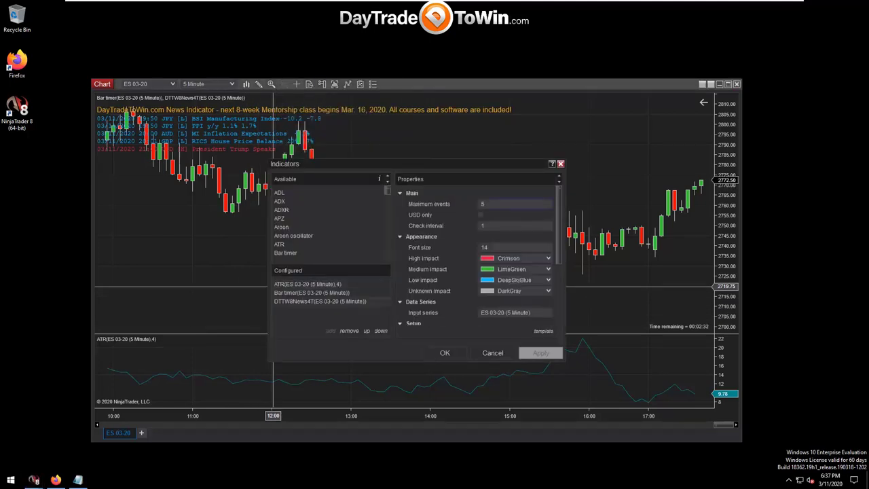
key(Tab)
key(Tab)
key(Tab)
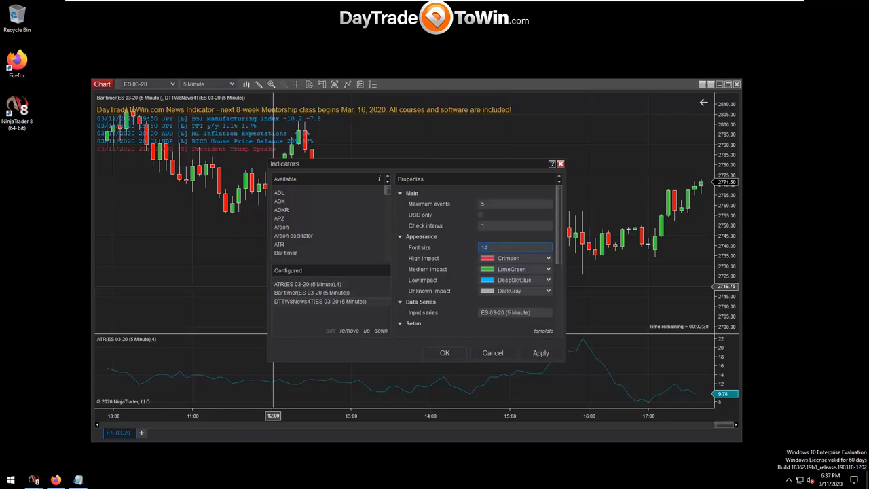
click(493, 353)
click(516, 203)
click(493, 353)
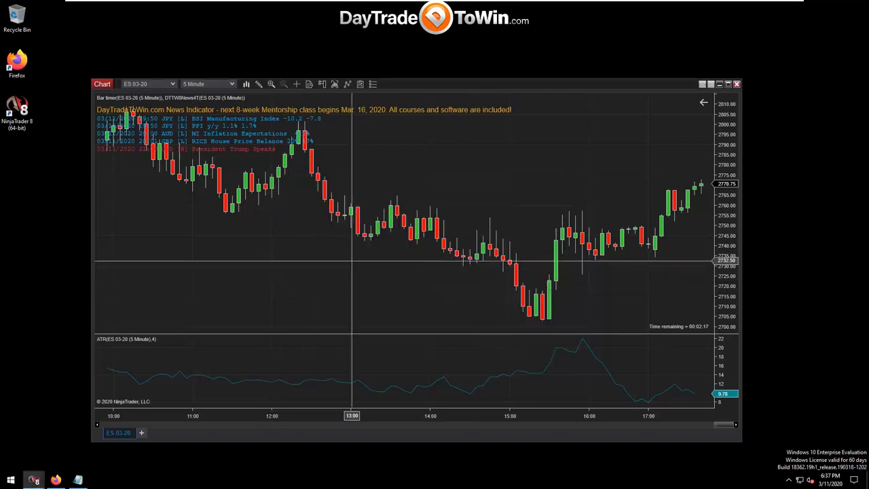
Pick a crosshair mode for the chart after dismissing its context options.
right_click(338, 257)
mouse_move(407, 234)
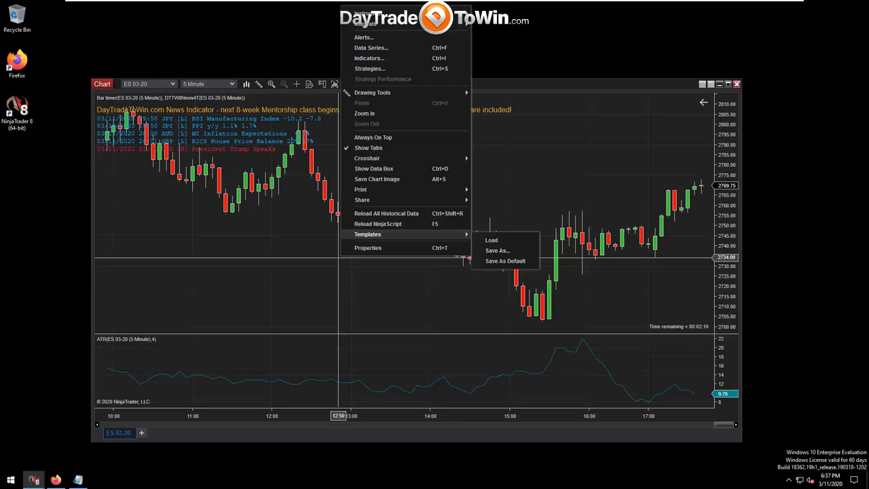
click(276, 252)
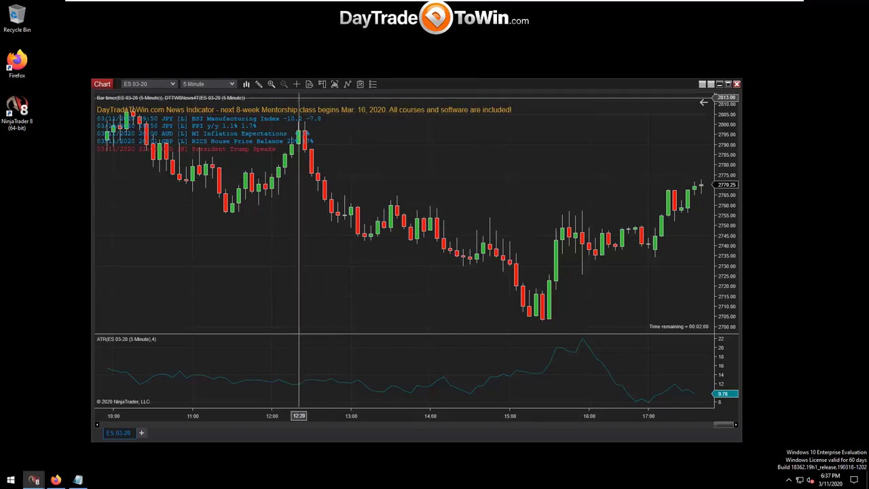
click(296, 83)
click(314, 117)
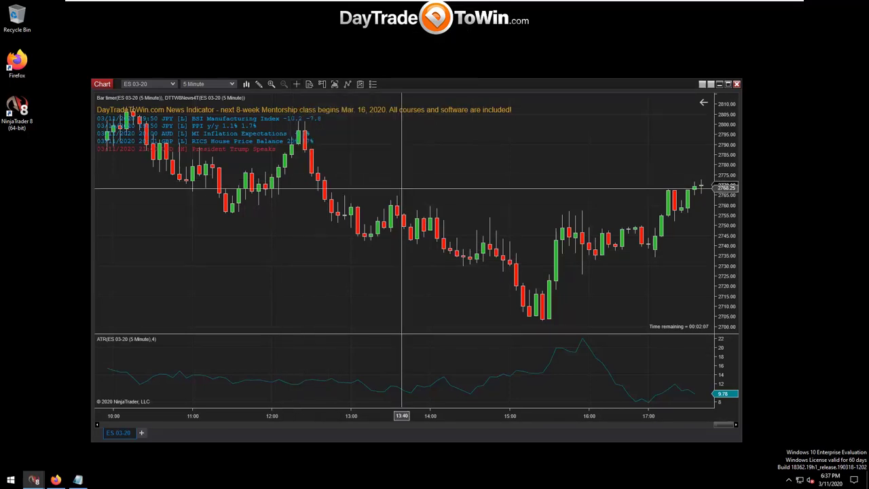
Open and close the chart properties, then dismiss the Templates menu without loading anything.
right_click(380, 252)
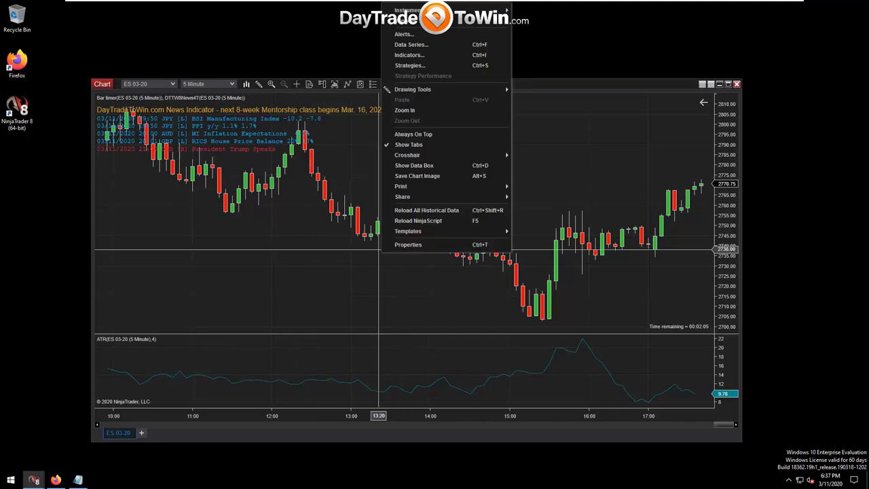
click(384, 244)
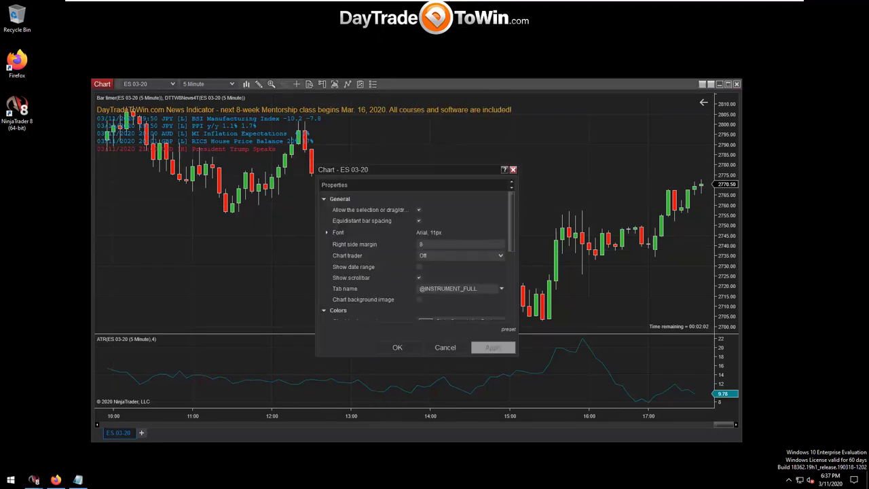
key(Escape)
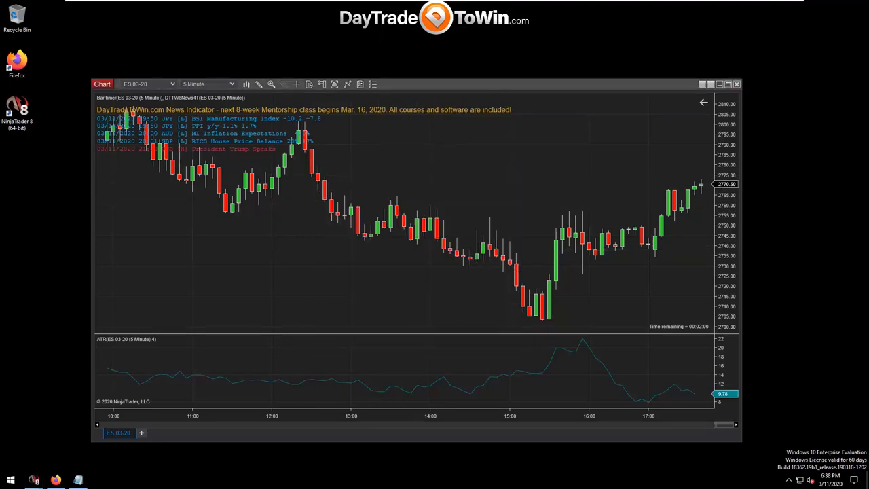
right_click(351, 269)
mouse_move(380, 245)
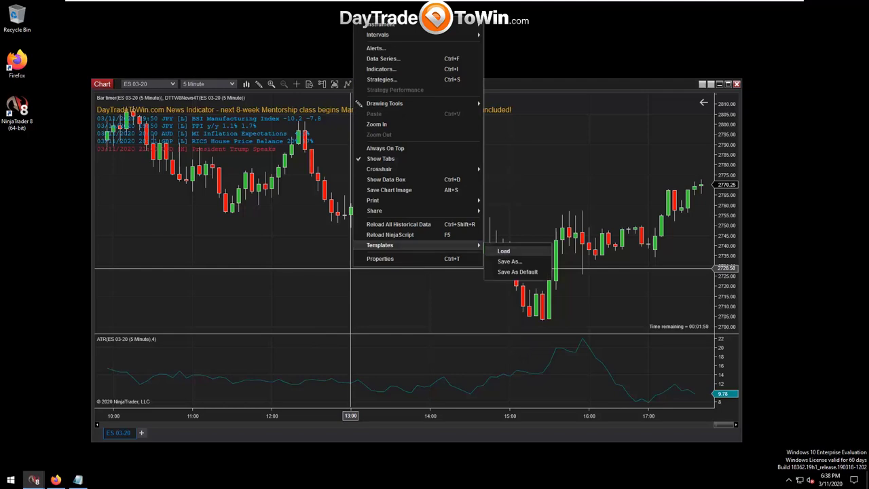
click(517, 271)
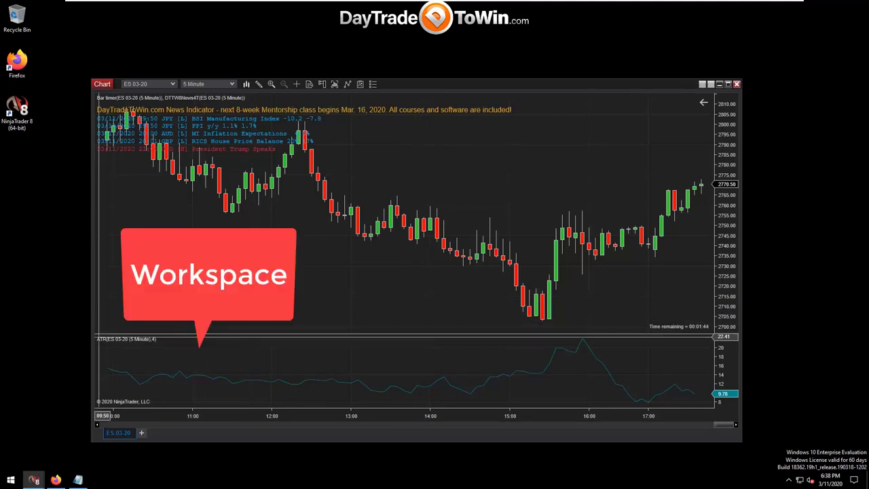
Open a new dynamic SuperDOM window and place it at the right of the screen.
mouse_move(34, 480)
click(42, 438)
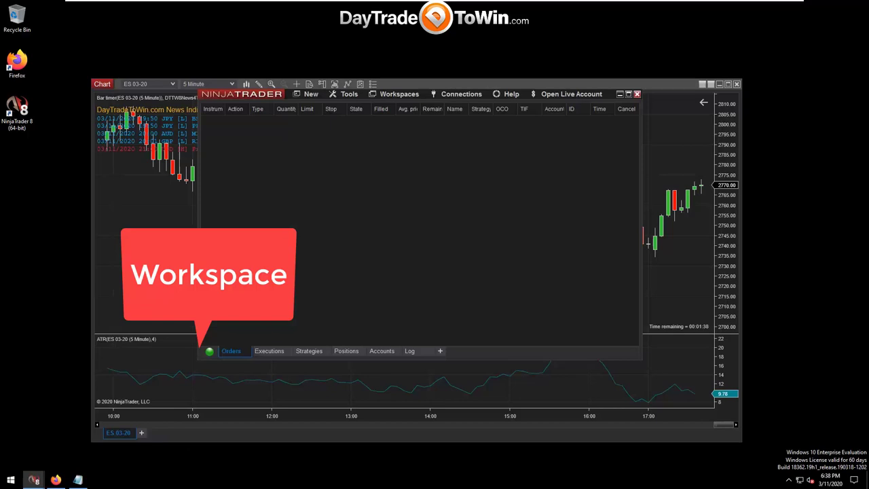
click(311, 94)
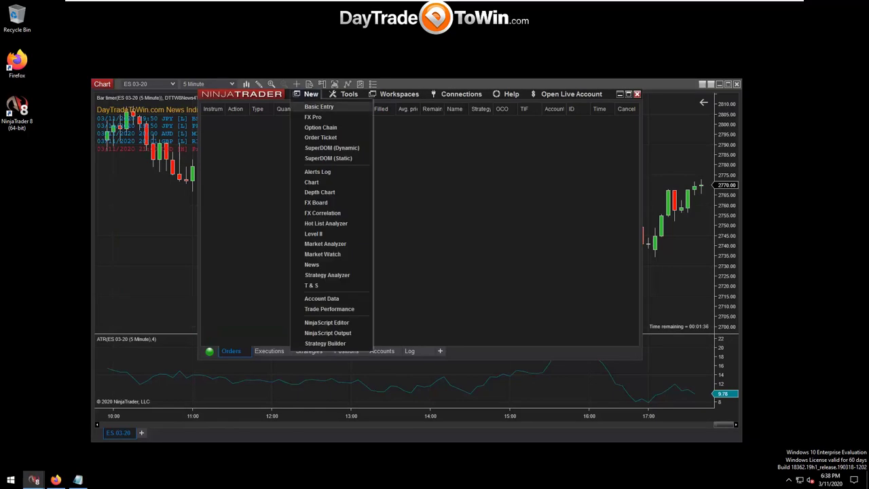
click(331, 147)
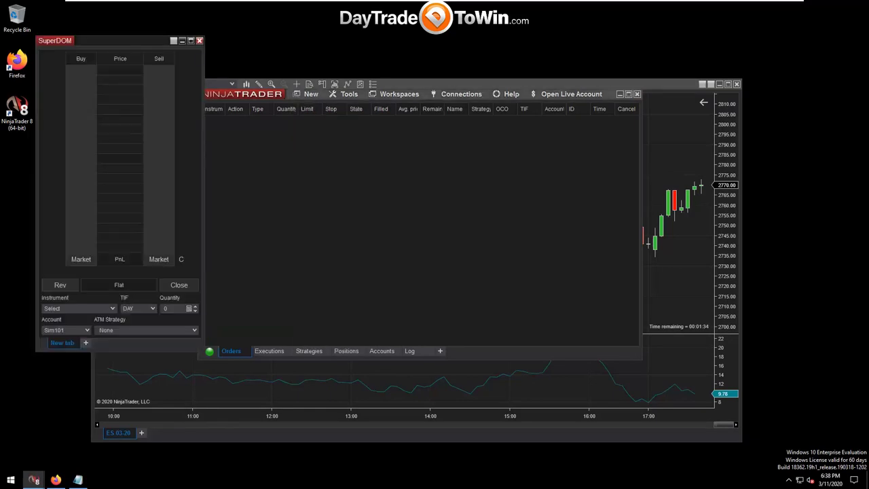
drag(102, 41, 716, 60)
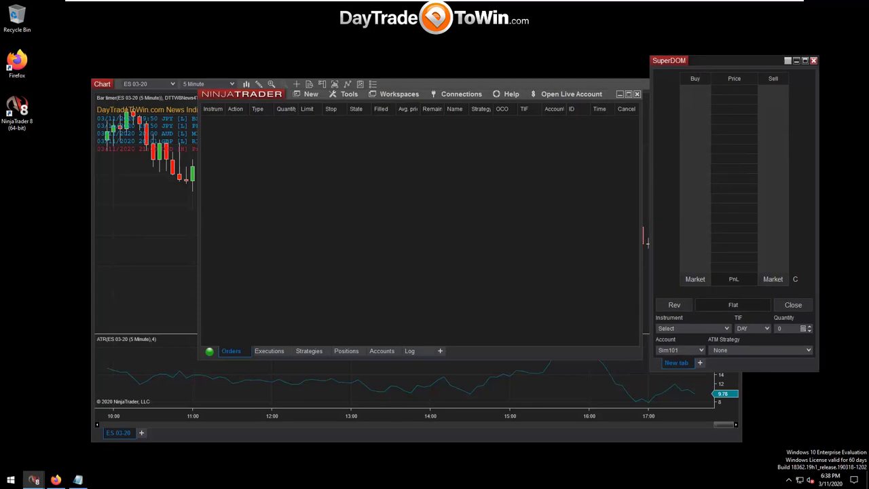
Arrange the chart top-left, SuperDOM top-right and Control Center over the chart.
drag(611, 94, 685, 210)
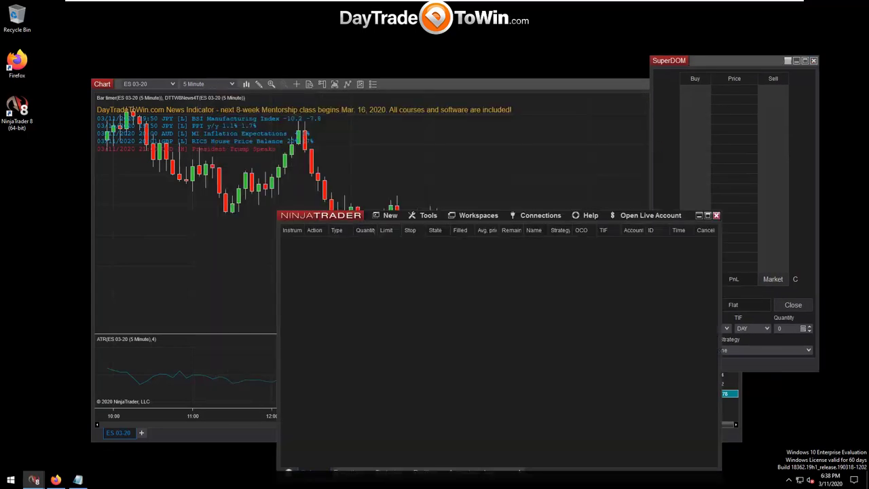
drag(476, 84, 384, 43)
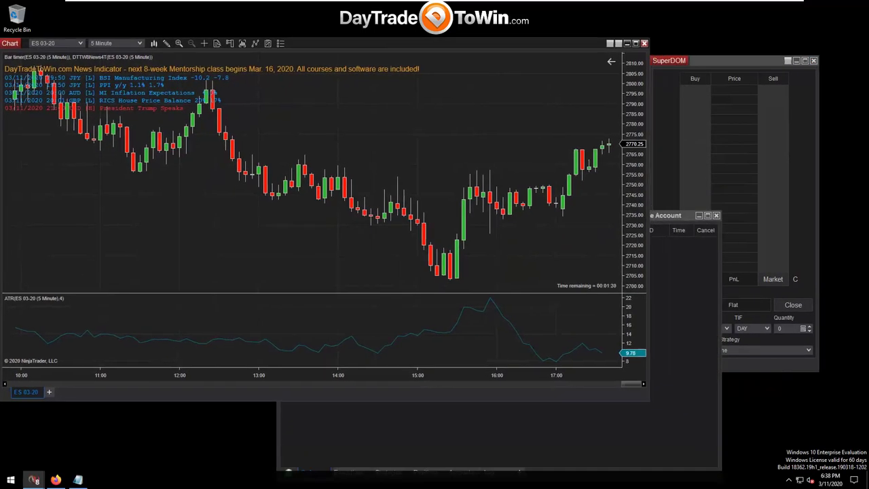
drag(733, 59, 742, 40)
click(686, 380)
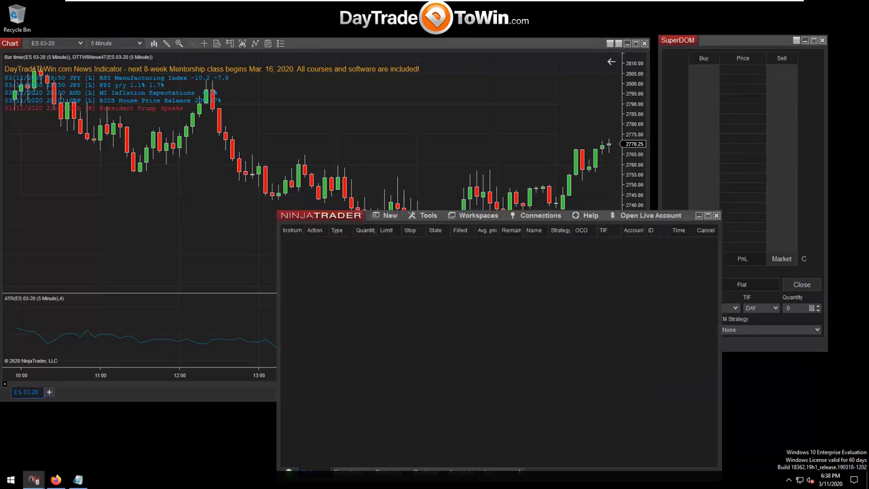
drag(665, 215, 571, 185)
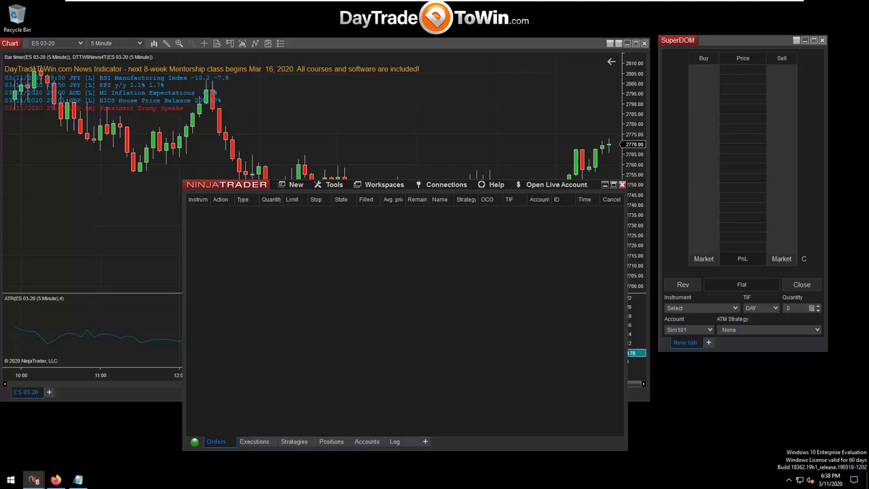
click(384, 185)
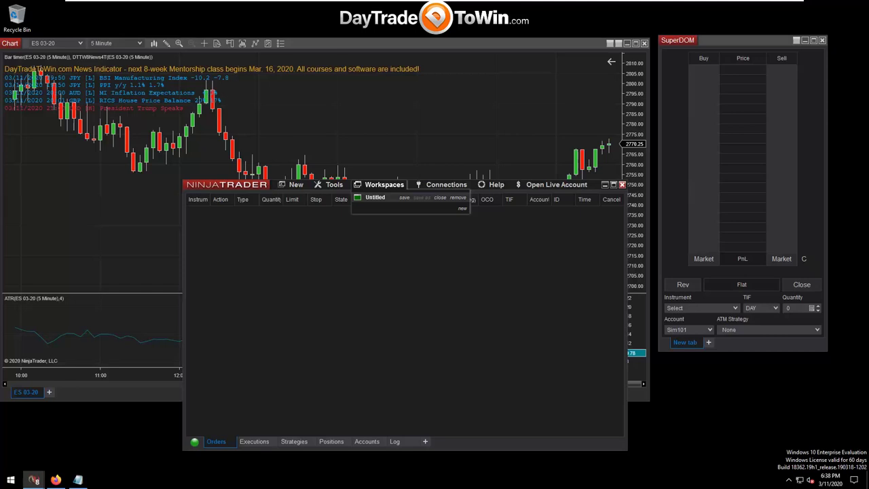
Save the current chart, SuperDOM and Control Center layout as workspace 'DTTW'.
click(404, 197)
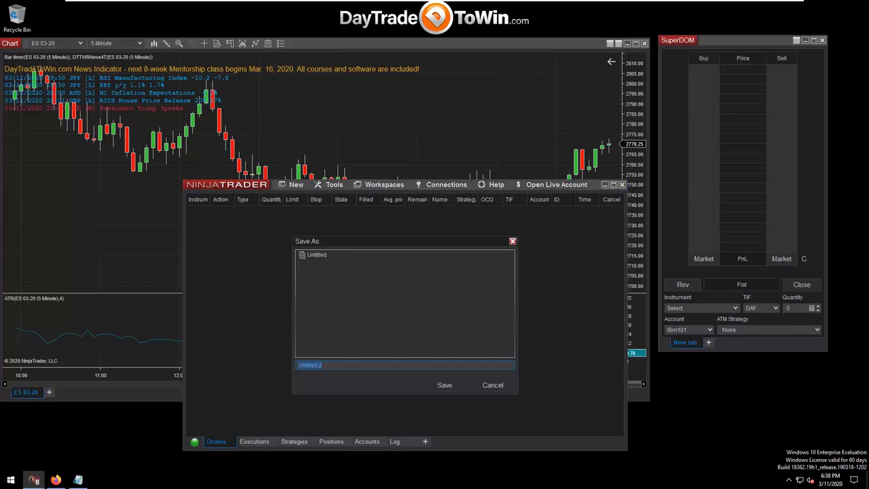
text(DTTW)
click(434, 385)
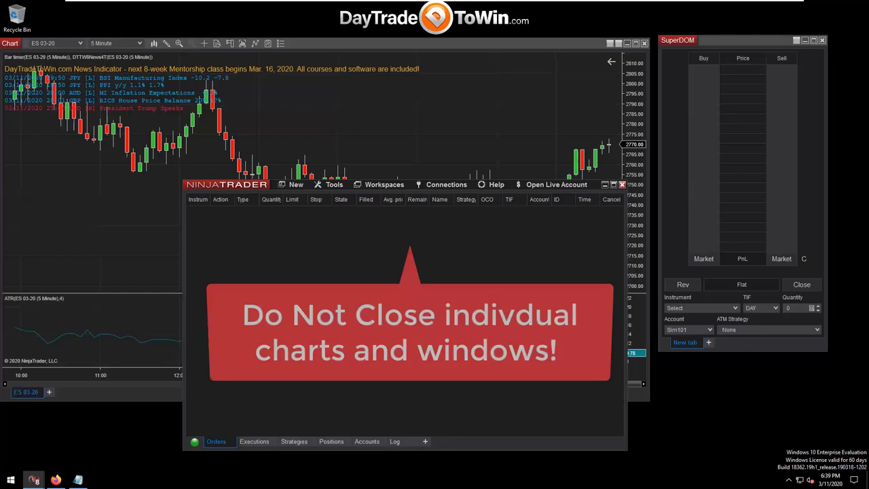
drag(227, 184, 231, 182)
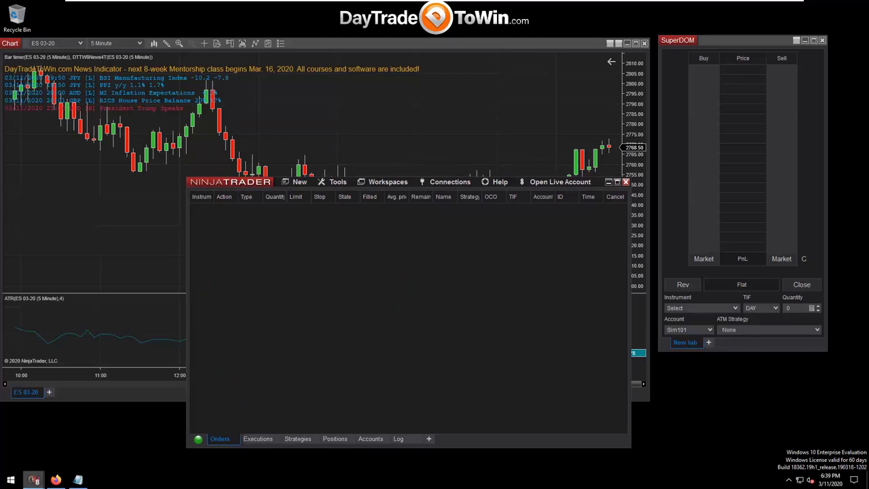
Move the Control Center higher over the chart, then close NinjaTrader and answer the save prompt.
mouse_move(34, 480)
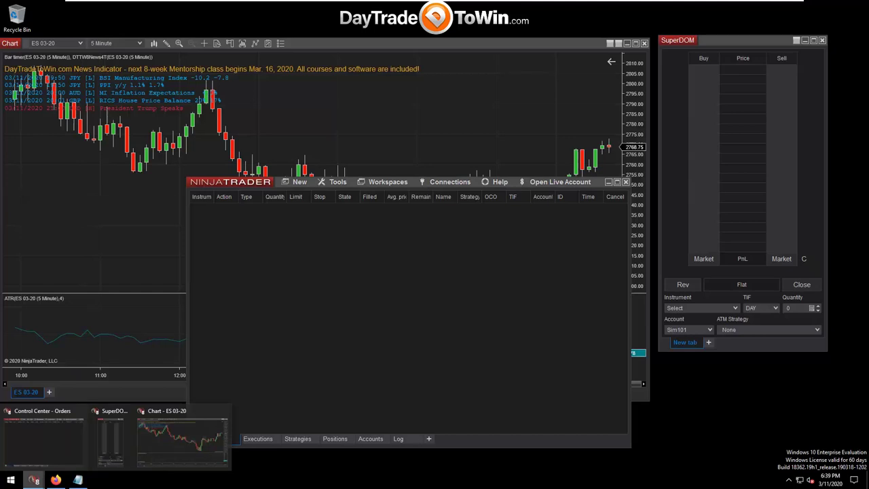
mouse_move(42, 438)
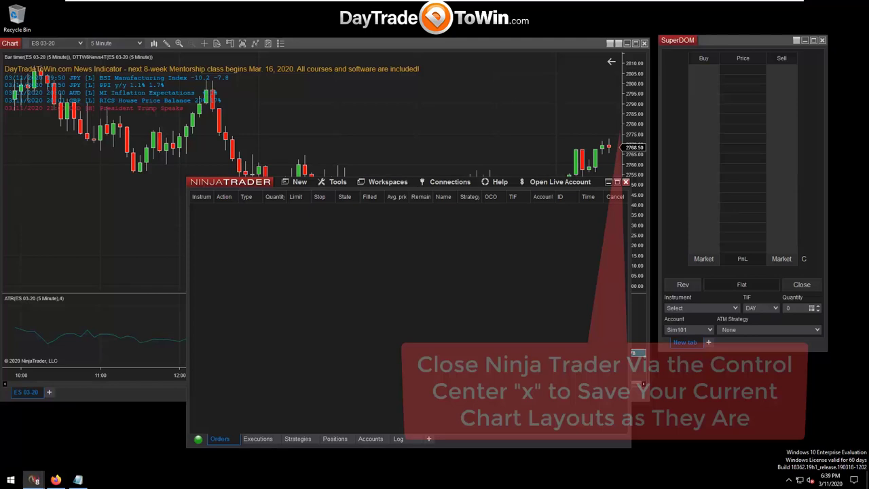
drag(407, 182, 402, 115)
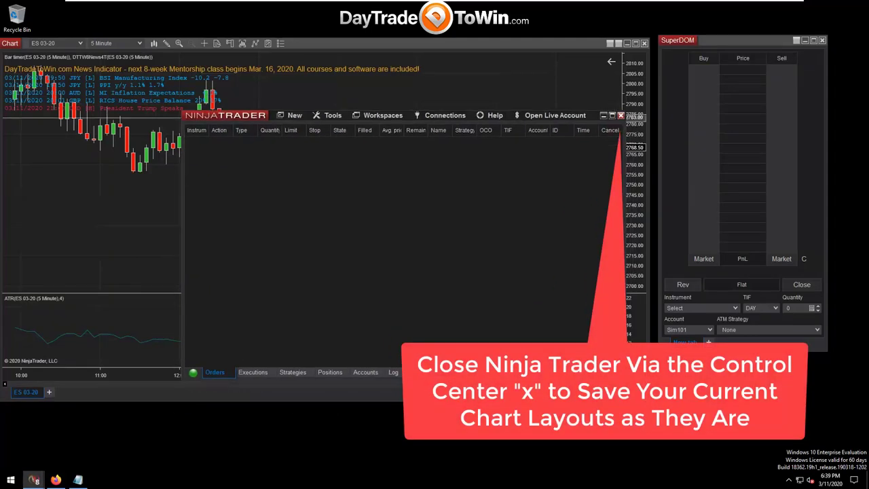
click(620, 114)
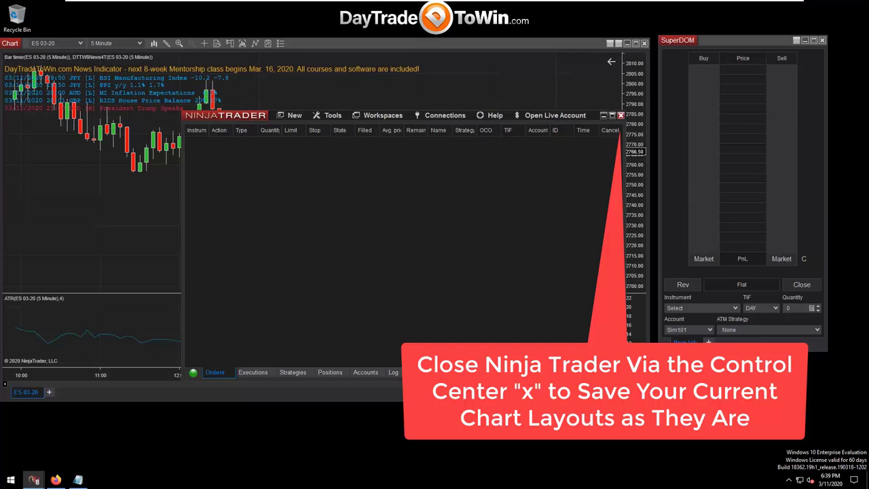
key(alt+F4)
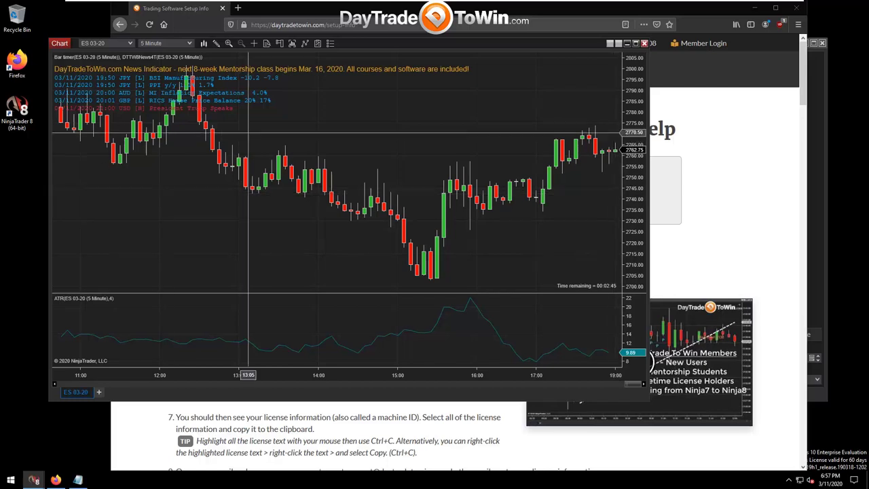
click(434, 27)
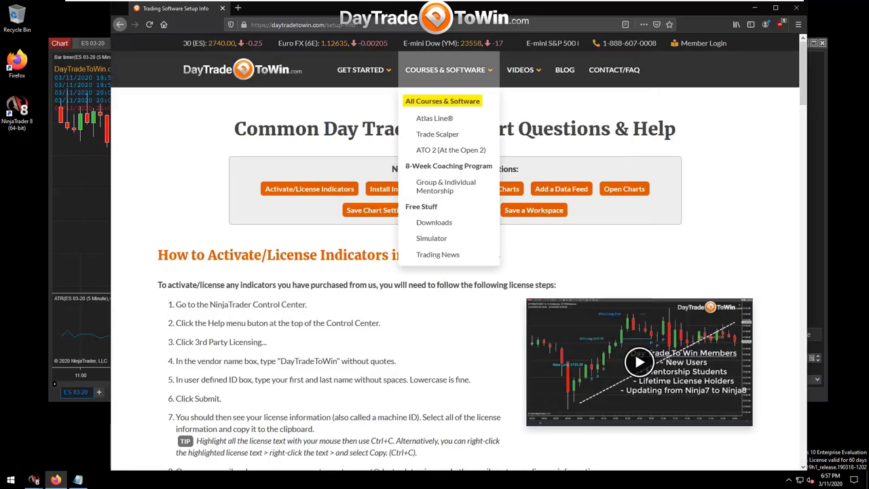
click(303, 24)
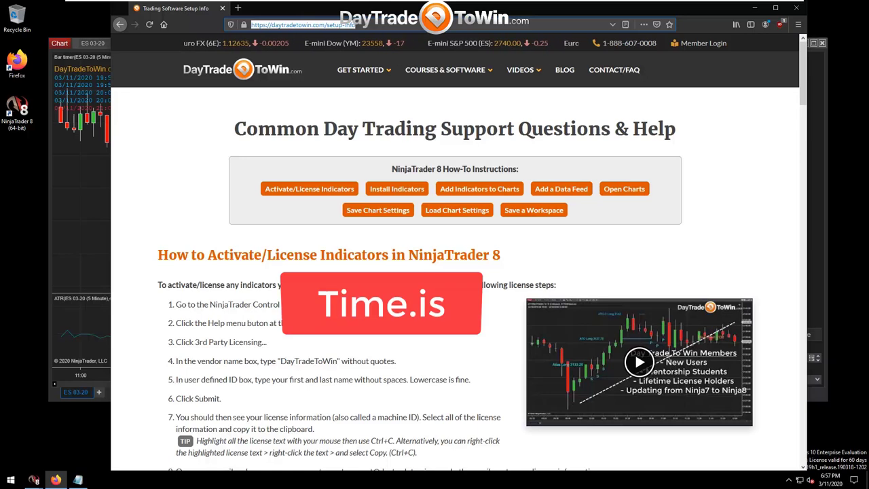
text(https)
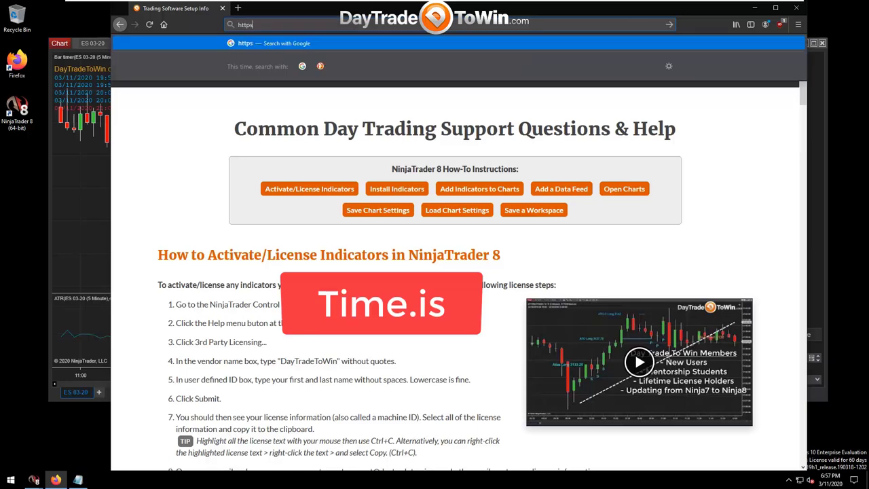
text(://time.is)
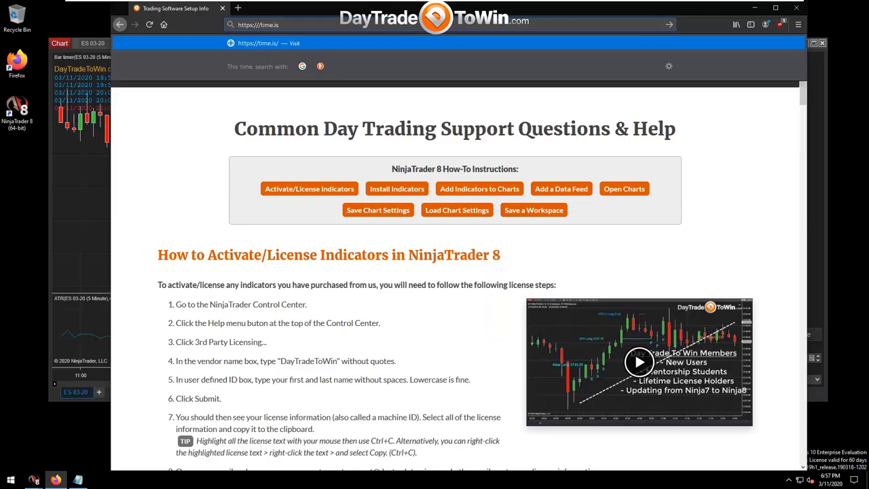
key(Return)
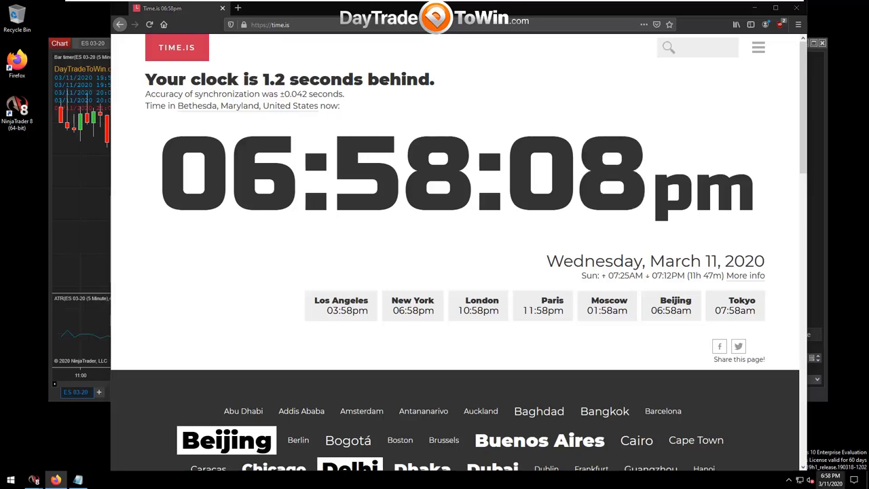
click(830, 479)
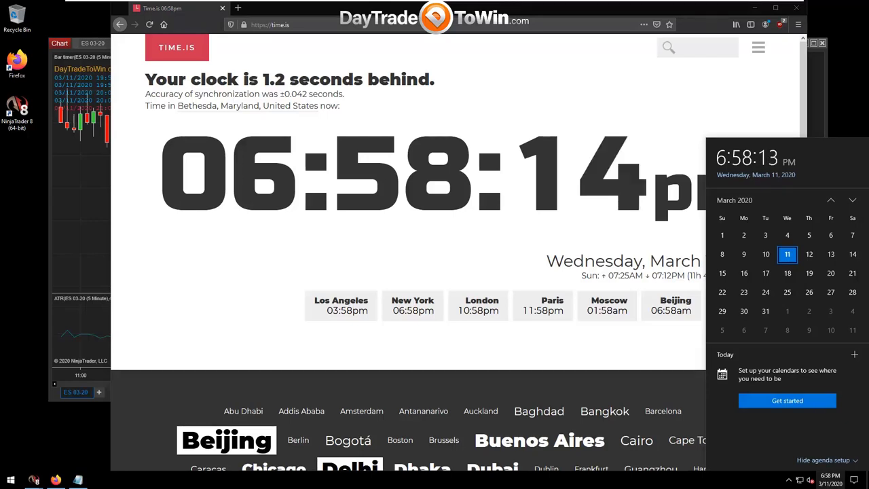
click(830, 480)
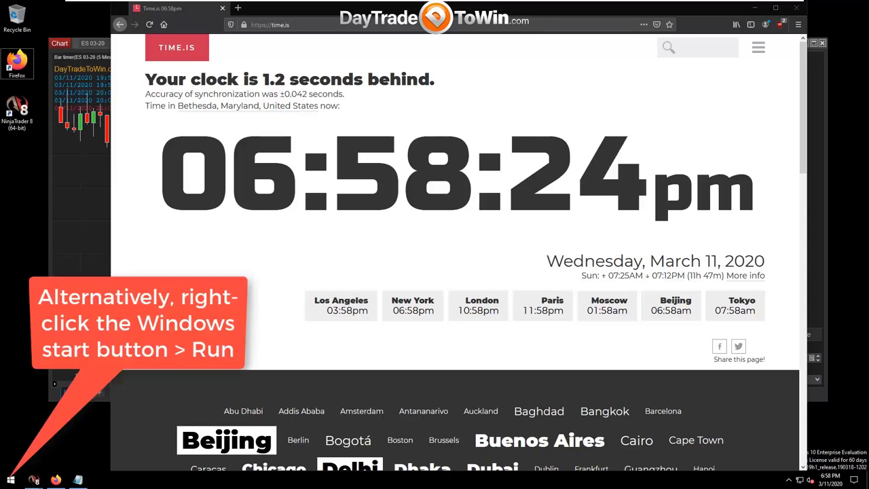
Run timedate.cpl to open Windows Date and Time and move the window toward the centre.
key(super+r)
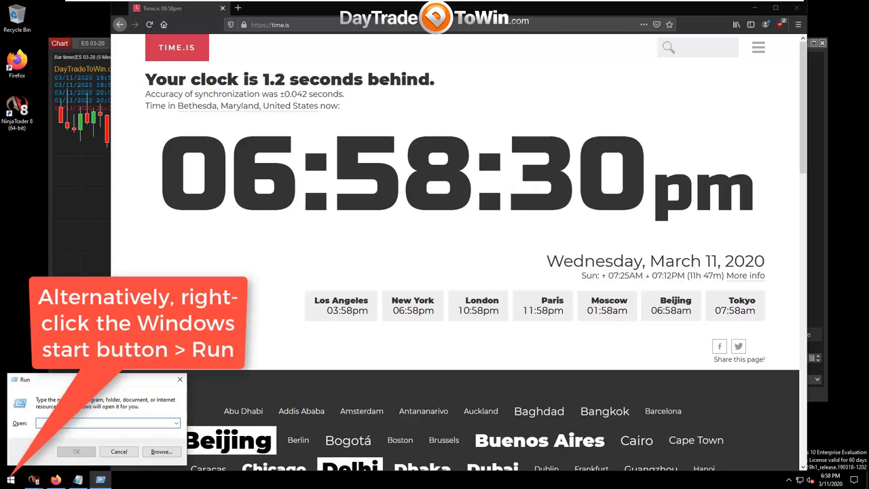
text(timedate)
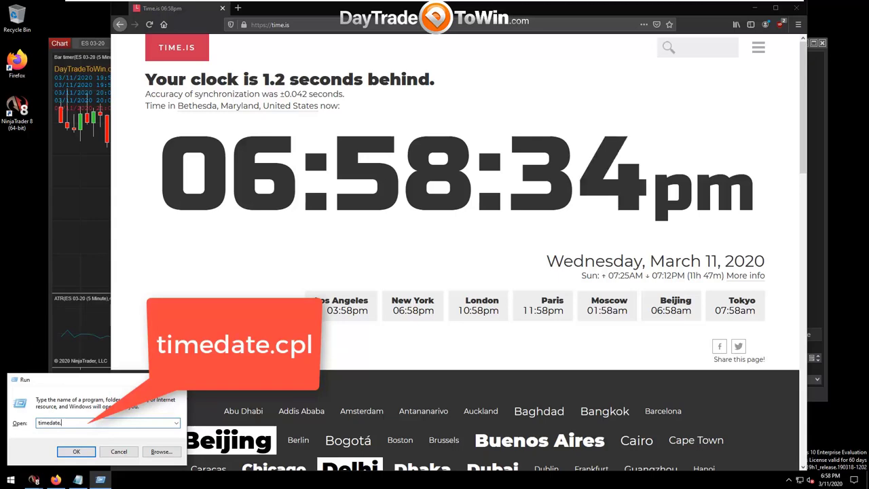
text(.cpl)
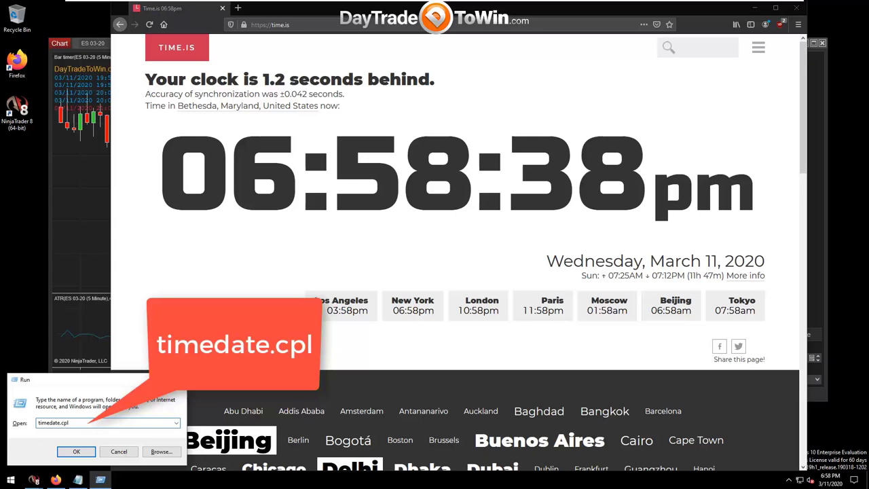
key(Return)
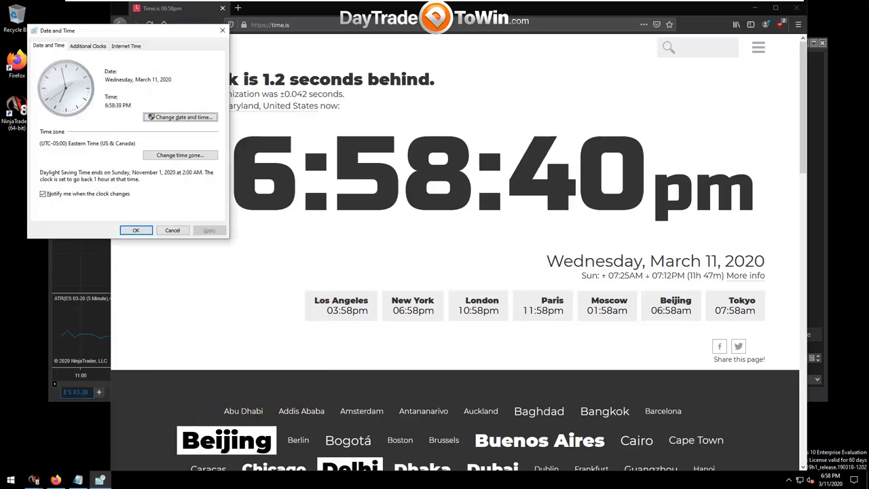
drag(89, 34, 126, 156)
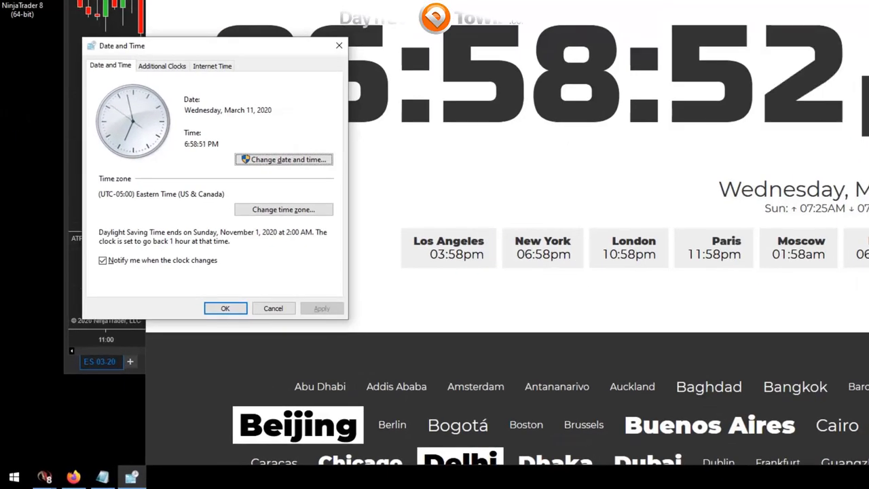
Switch the internet time server from time.windows.com to time.nist.gov, sync now, and confirm.
click(212, 66)
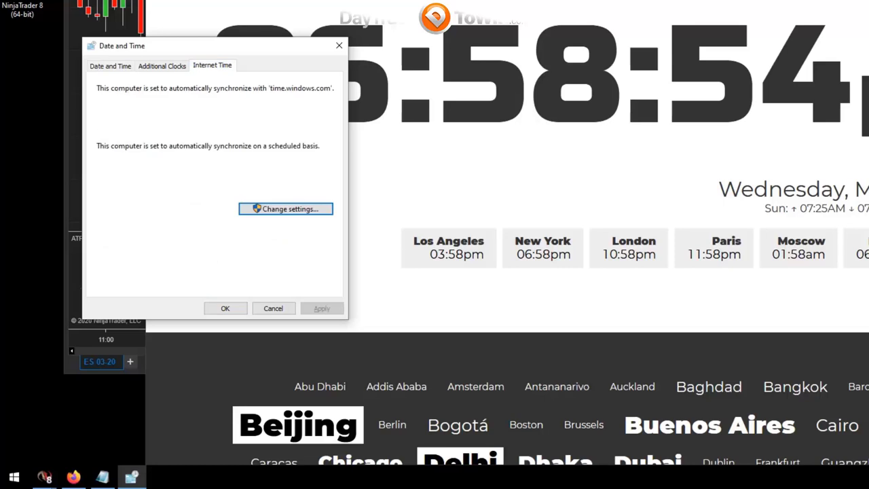
click(285, 209)
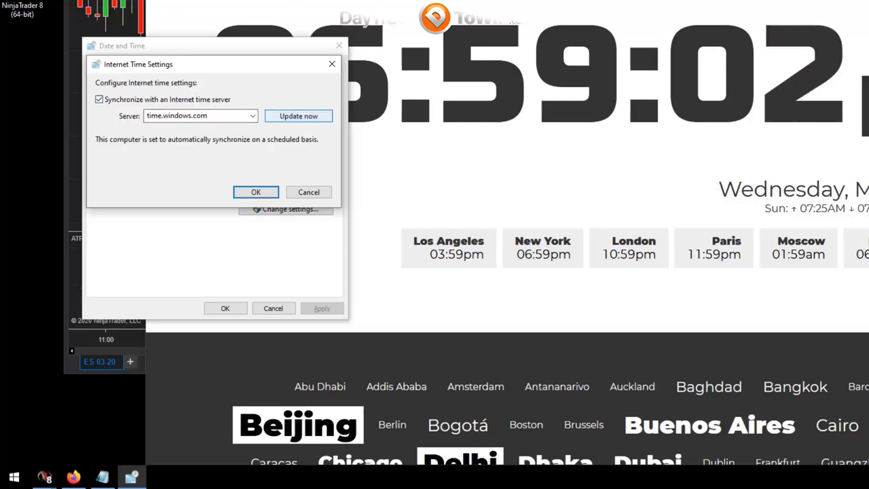
click(298, 116)
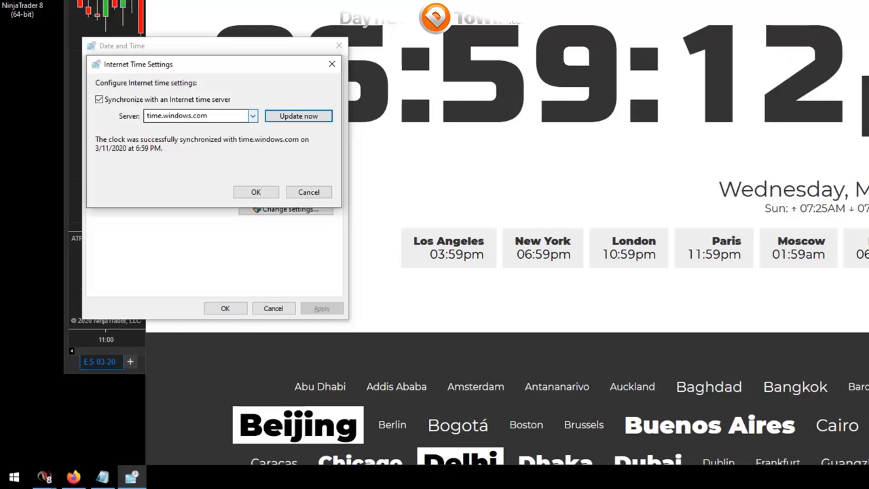
click(252, 115)
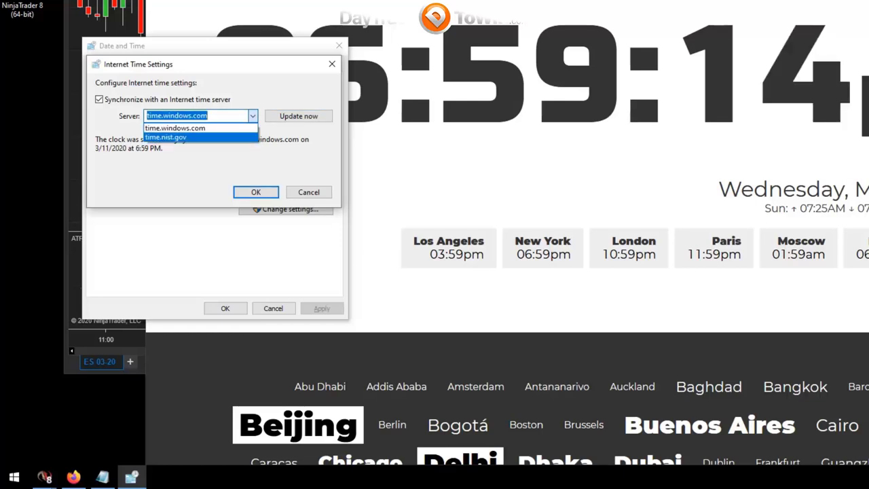
click(165, 138)
click(299, 115)
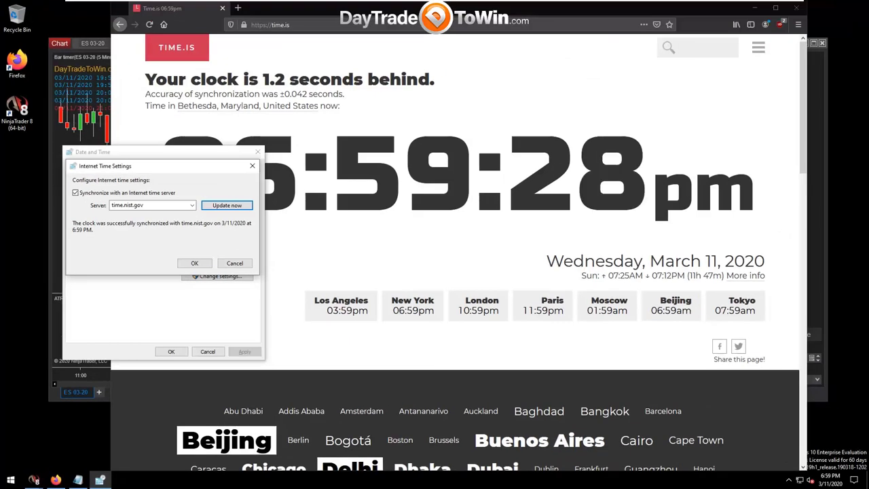
click(194, 263)
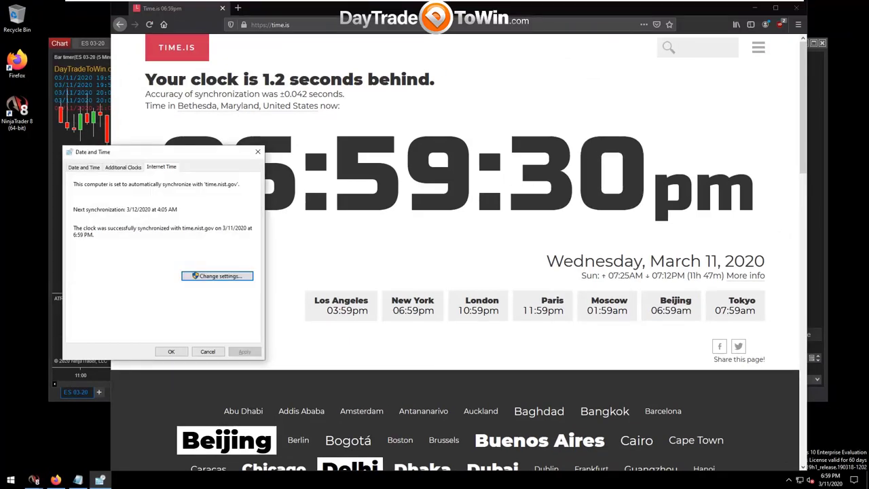
click(171, 351)
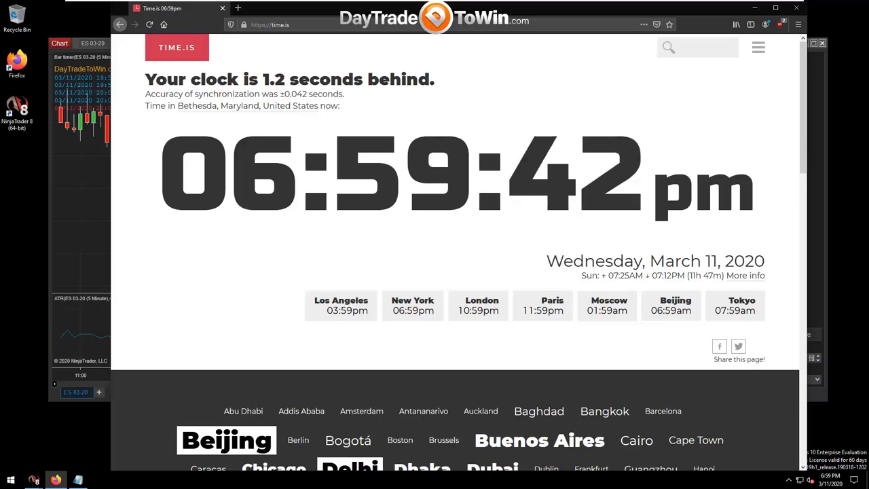
Reload time.is with Shift+F5 to confirm the clock is now exact at +0.082 seconds.
key(shift+F5)
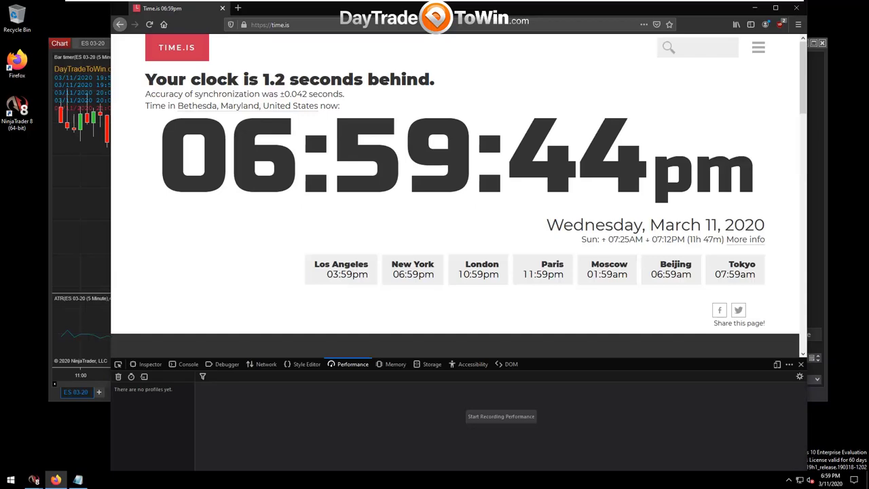
key(shift+F5)
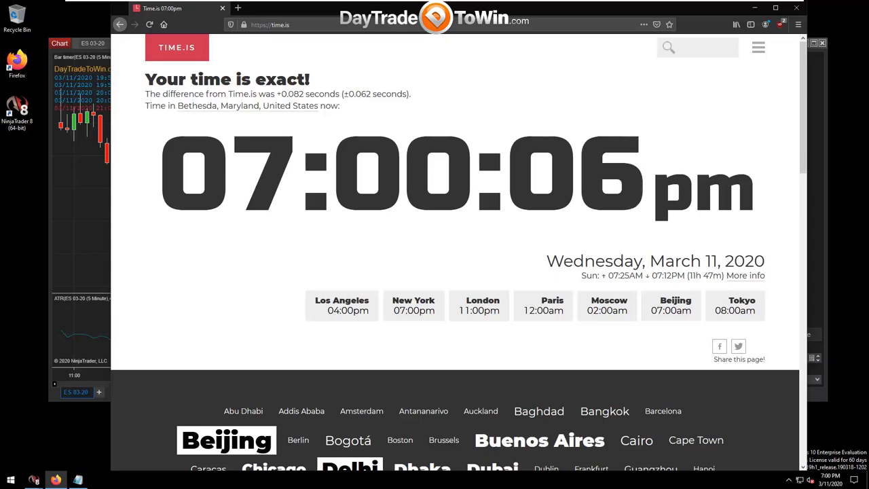
Create a desktop shortcut to timedate.cpl named 'Update Time'.
right_click(21, 158)
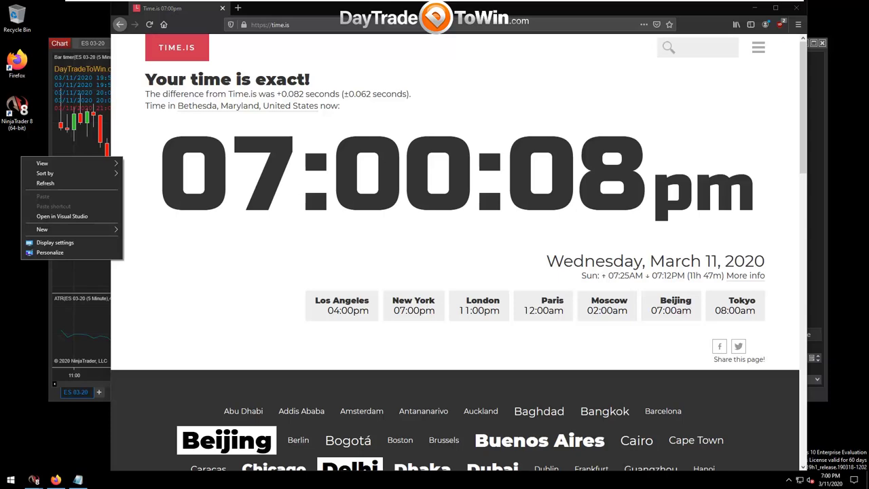
mouse_move(42, 229)
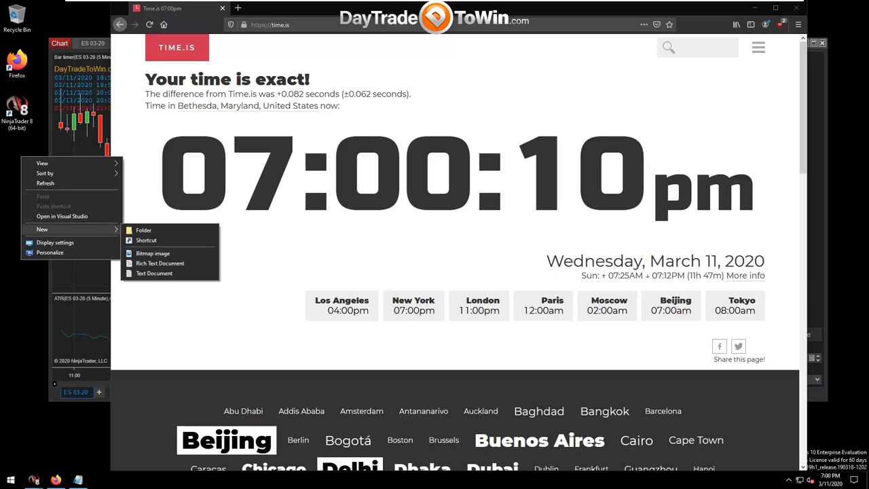
click(146, 239)
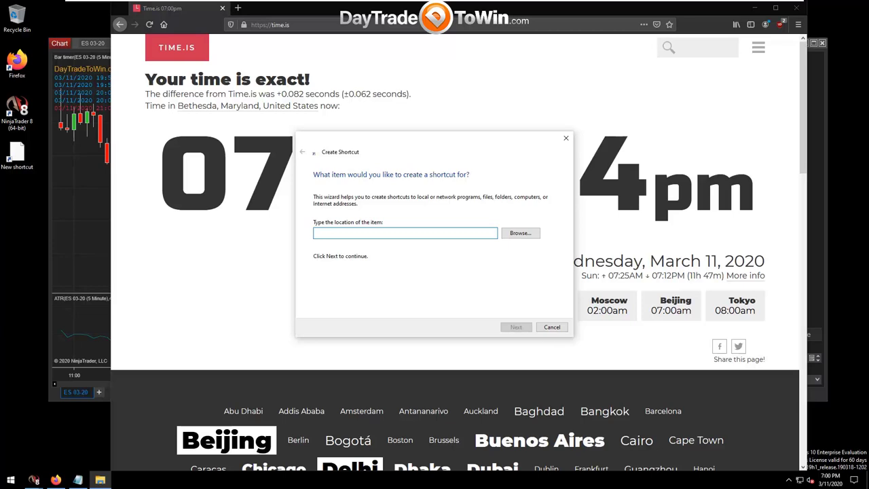
text(ti)
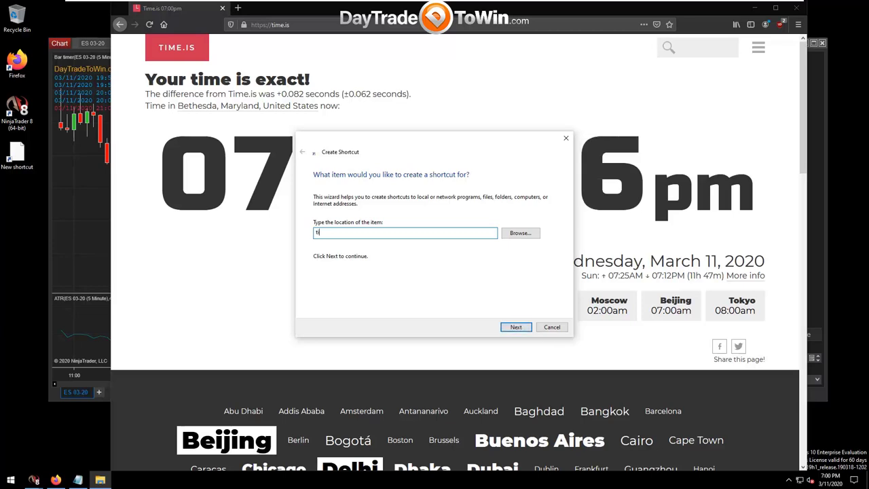
text(medate.cpl)
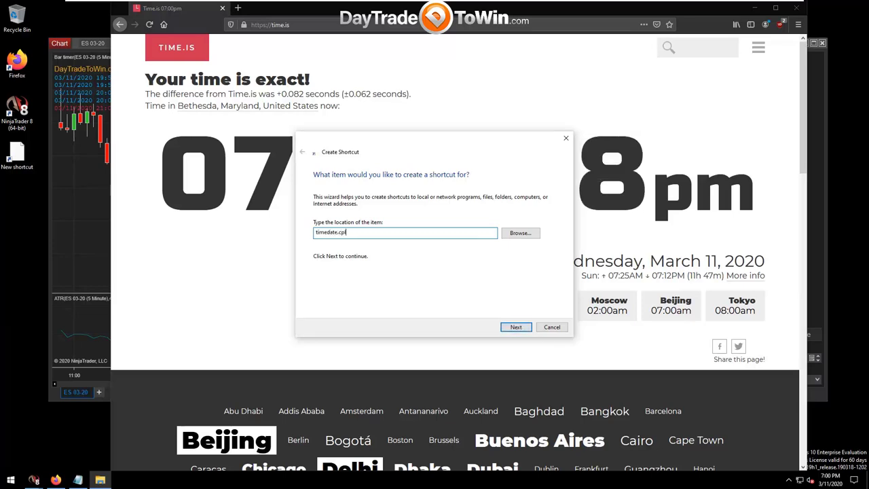
key(Return)
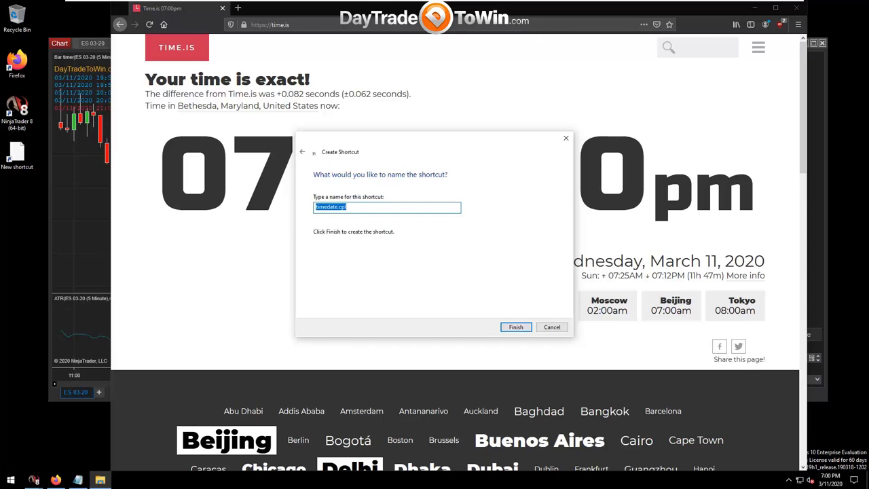
key(BackSpace)
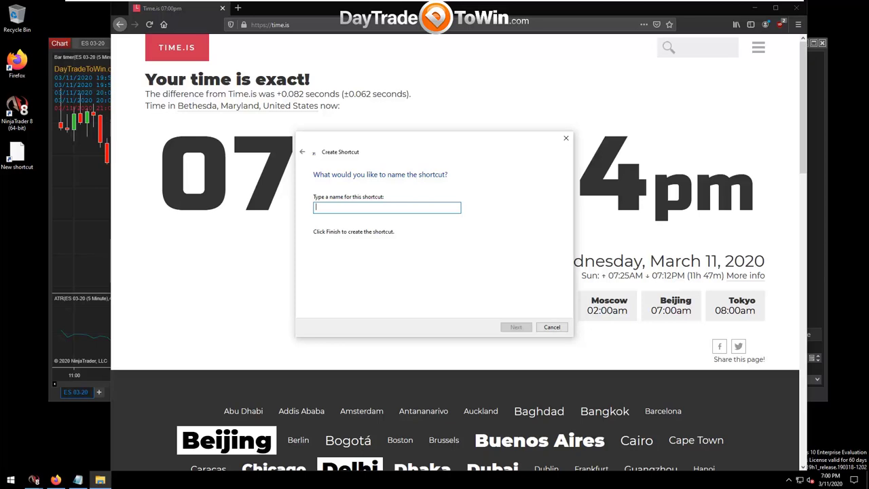
text(W)
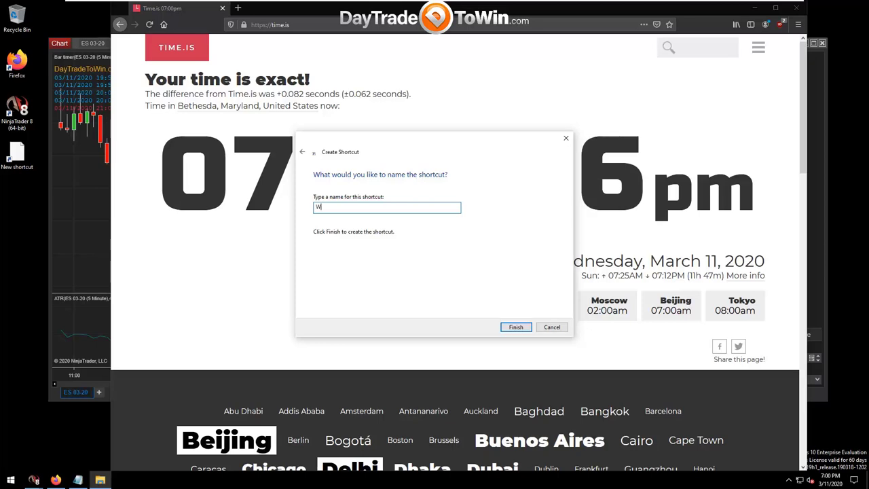
text(indows Time U)
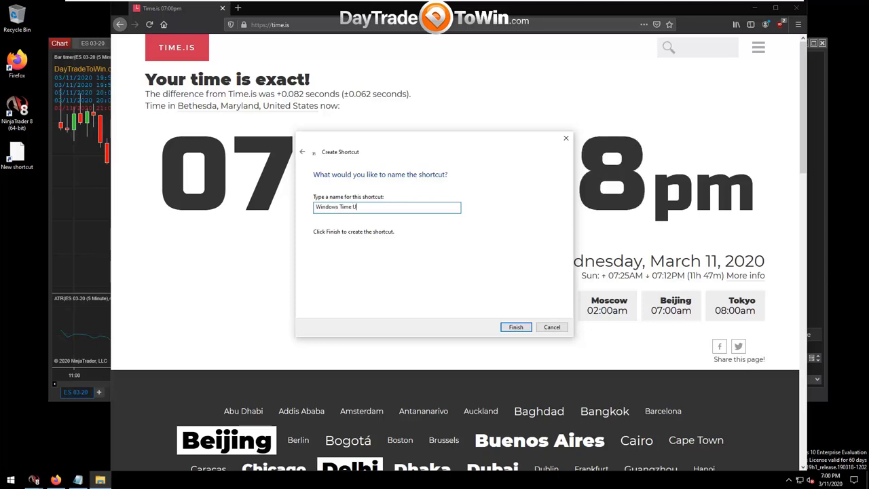
text(p)
key(ctrl+a)
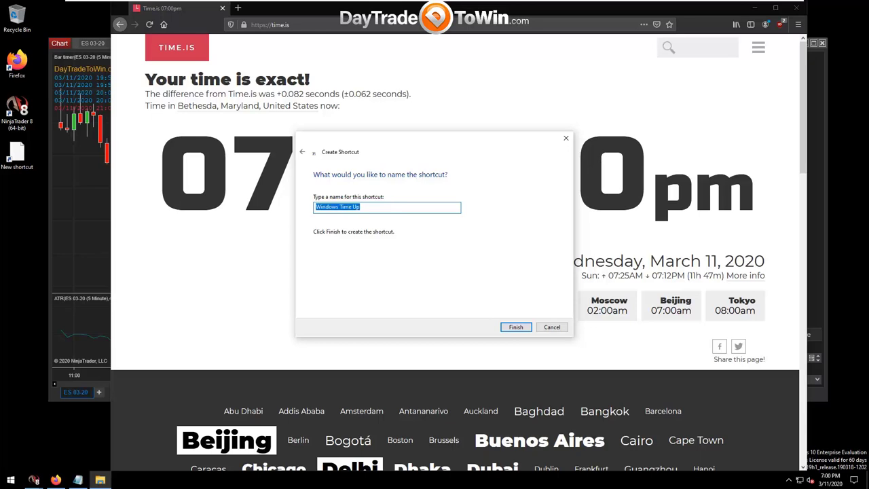
text(Update Time)
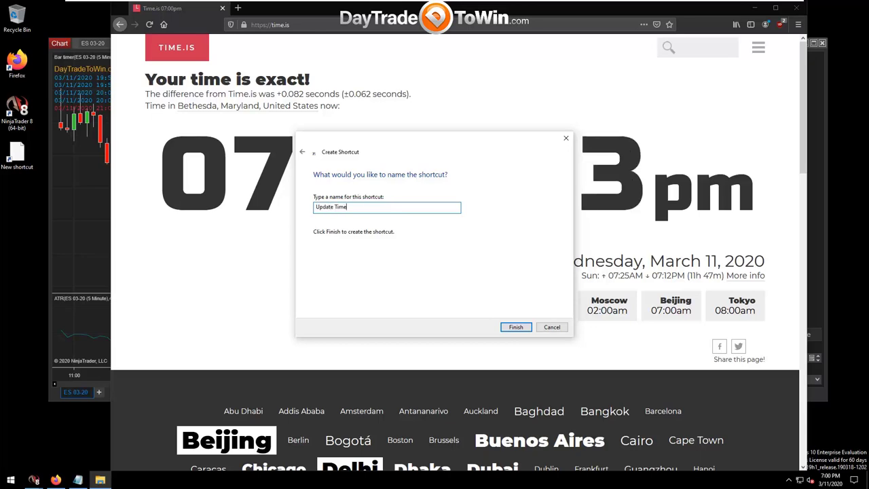
key(Return)
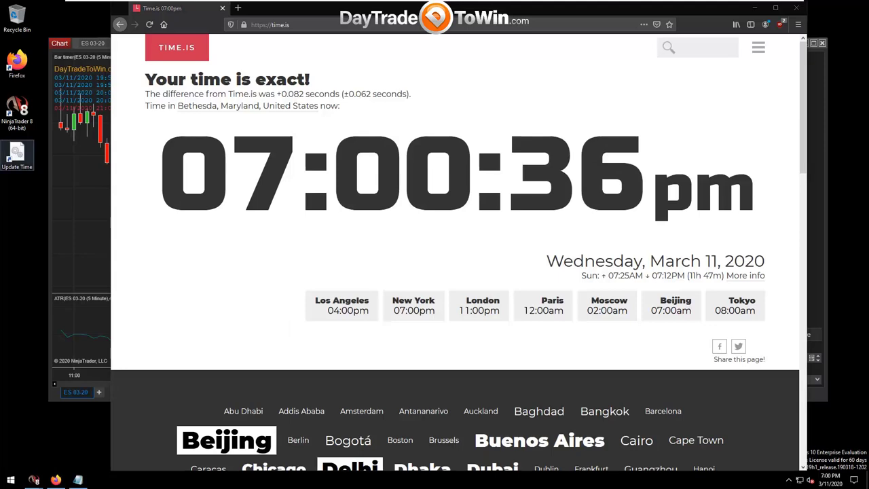
Verify the time.nist.gov server via the Update Time shortcut, then bring the NinjaTrader ES chart forward.
double_click(18, 158)
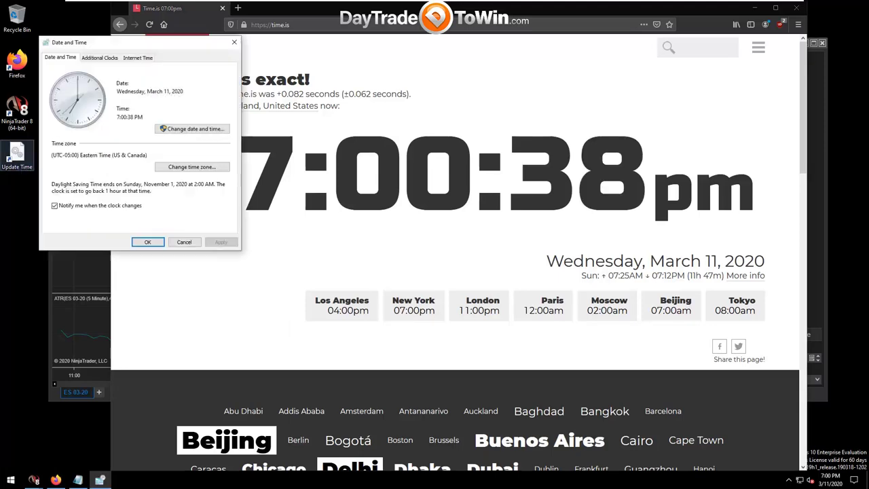
drag(131, 41, 340, 133)
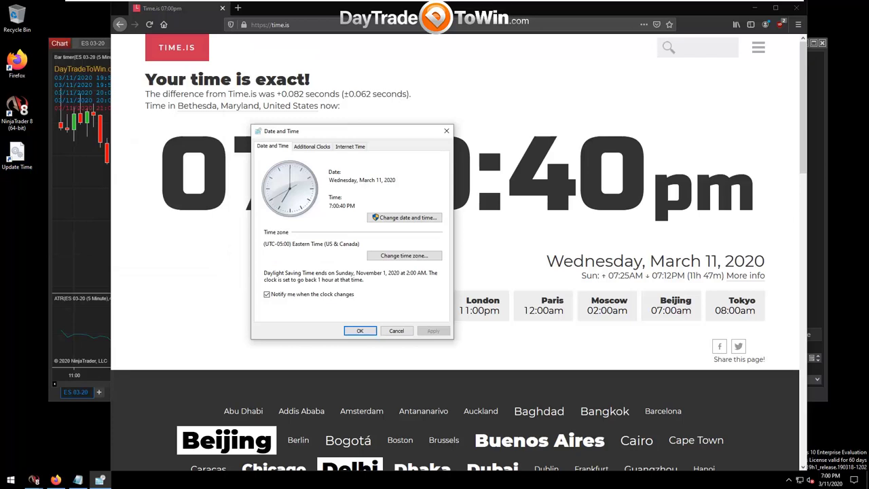
click(350, 146)
click(405, 254)
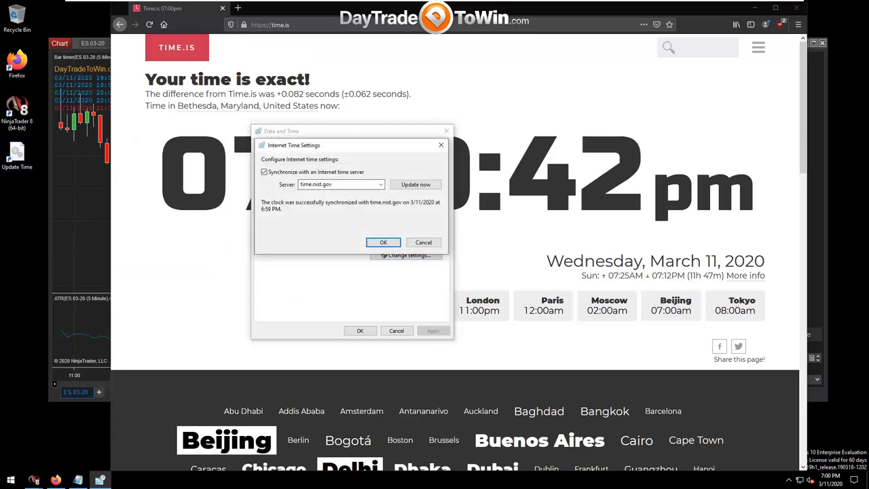
key(Escape)
key(Escape)
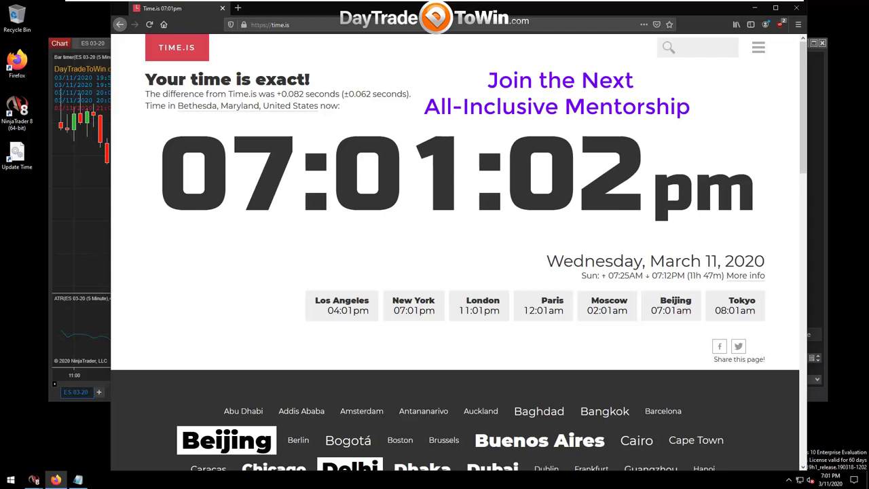
drag(309, 8, 278, 413)
click(574, 301)
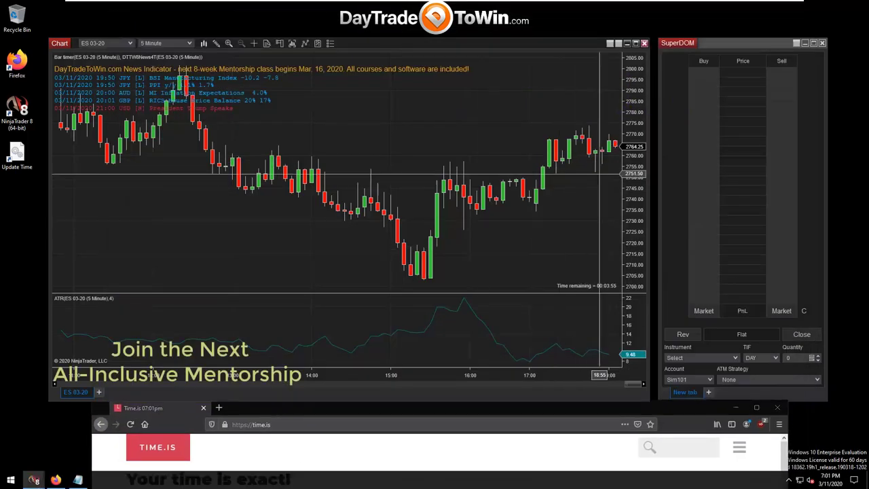